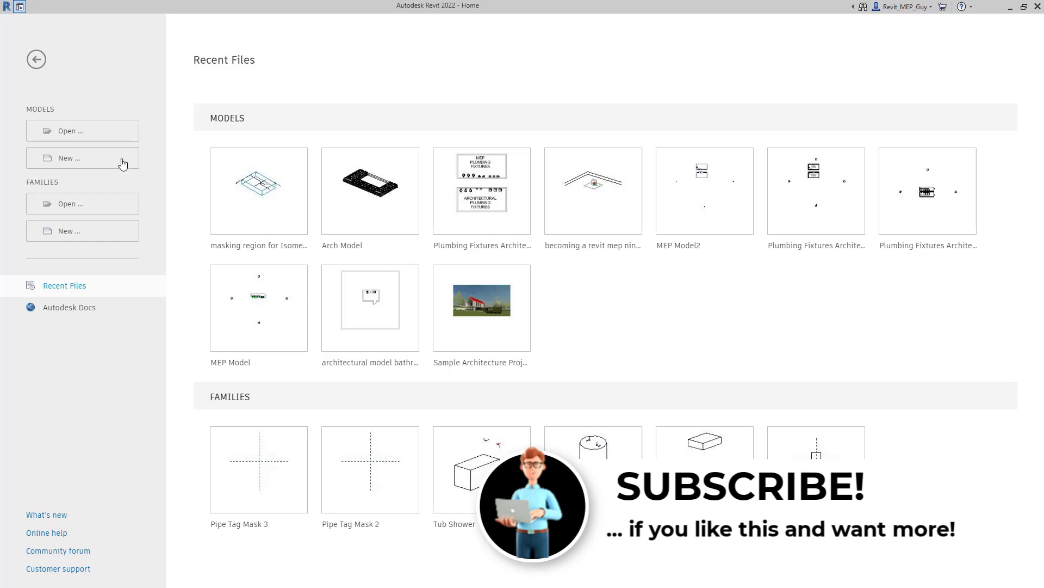
Create a new project from the Imperial-Systems Template
click(82, 162)
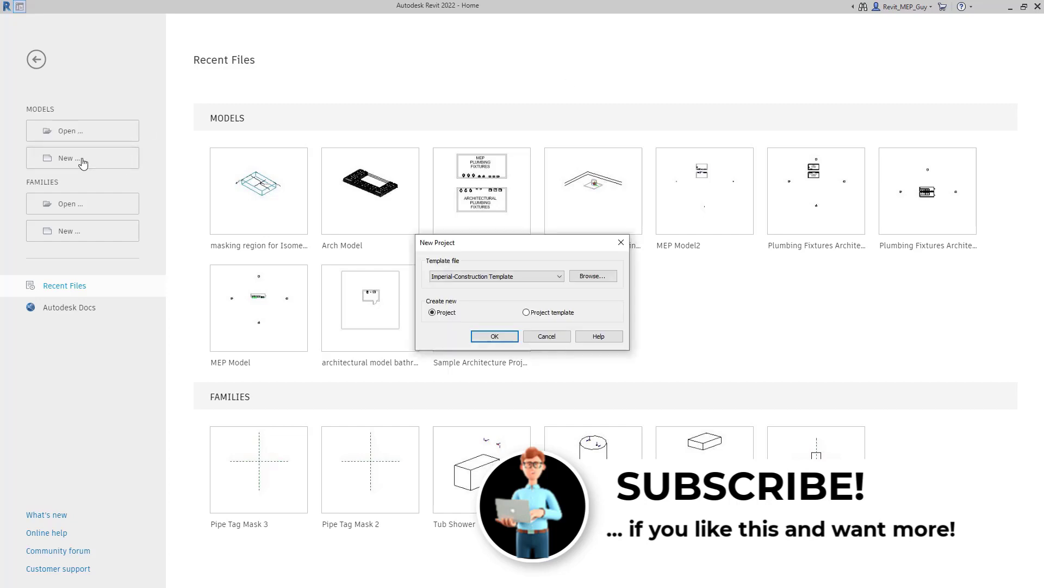
click(523, 280)
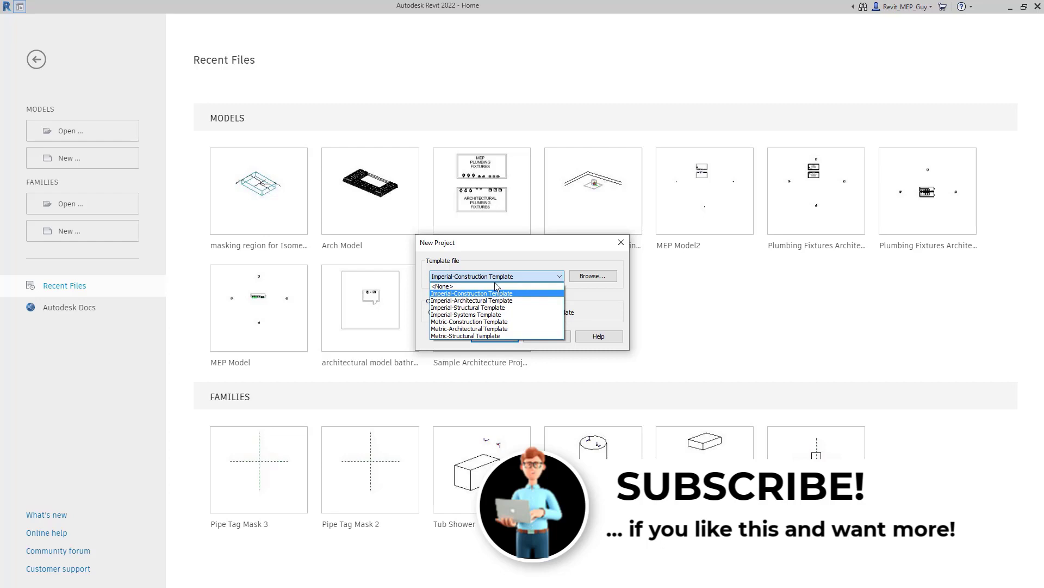
click(471, 315)
click(495, 336)
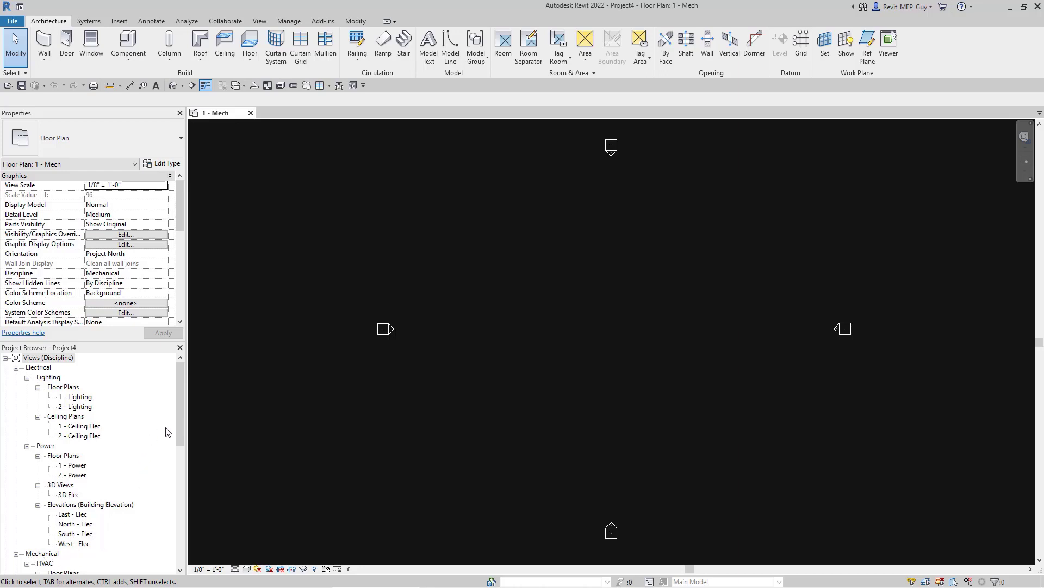
Open the 1 - Lighting electrical floor plan and review its discipline and sub-discipline properties
mouse_move(178, 407)
mouse_down()
mouse_move(191, 491)
mouse_move(178, 400)
mouse_up()
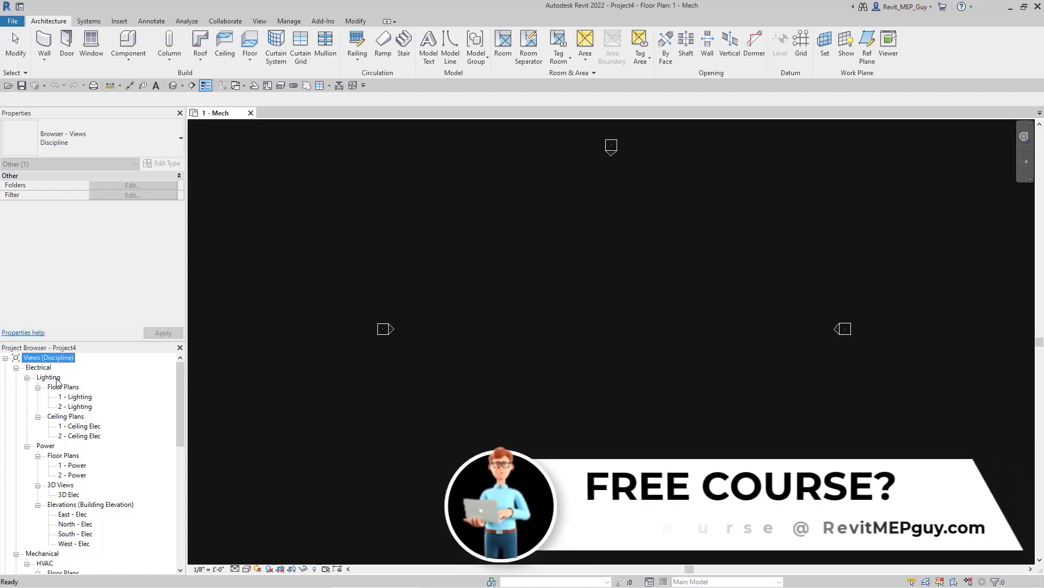
double_click(76, 398)
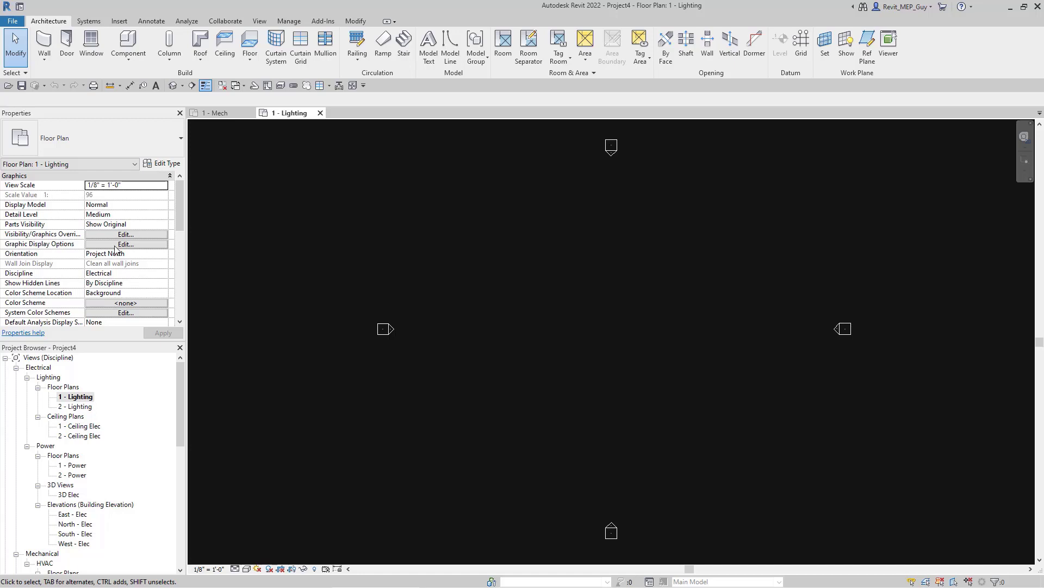
scroll(116, 255, down, 4)
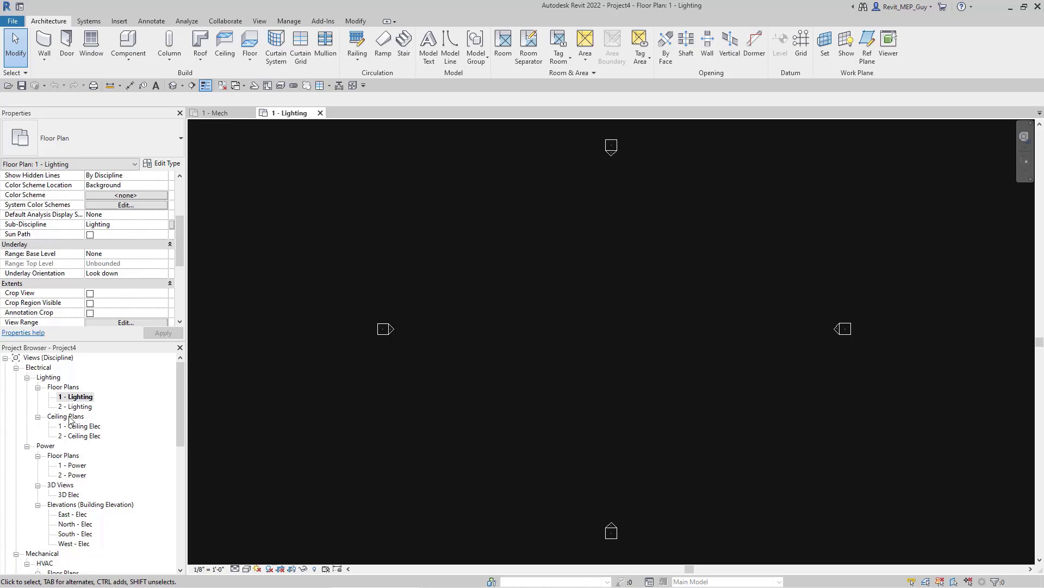
Review the grouping and sorting rules of the Discipline browser organization for views, leaving them unedited
right_click(61, 360)
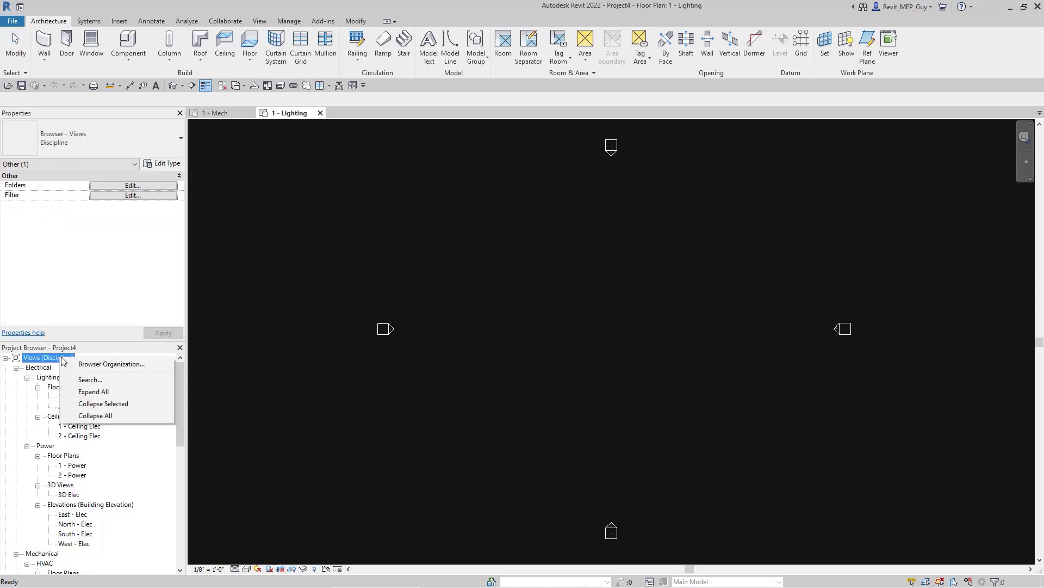
click(108, 364)
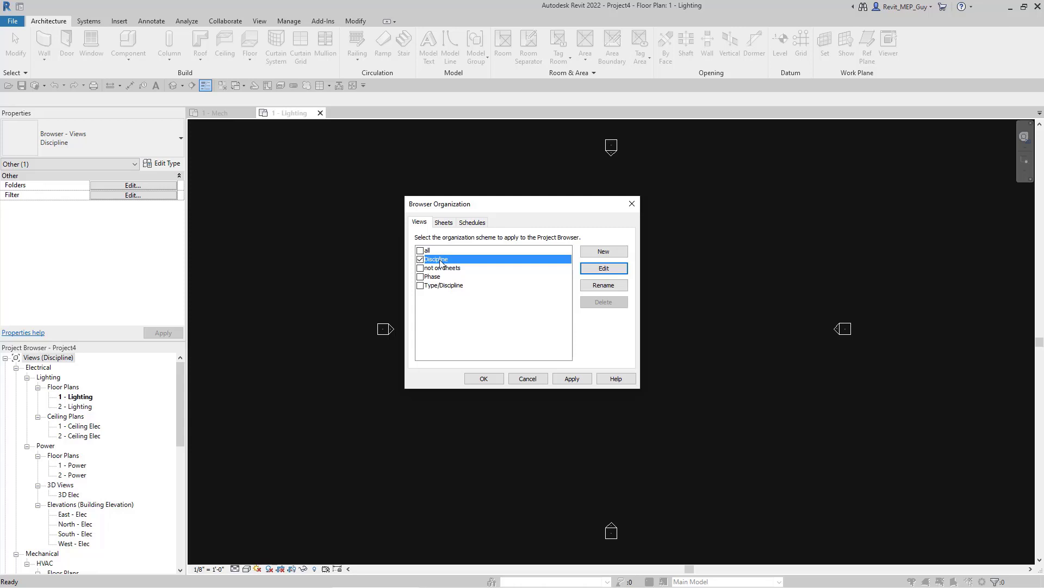
click(605, 269)
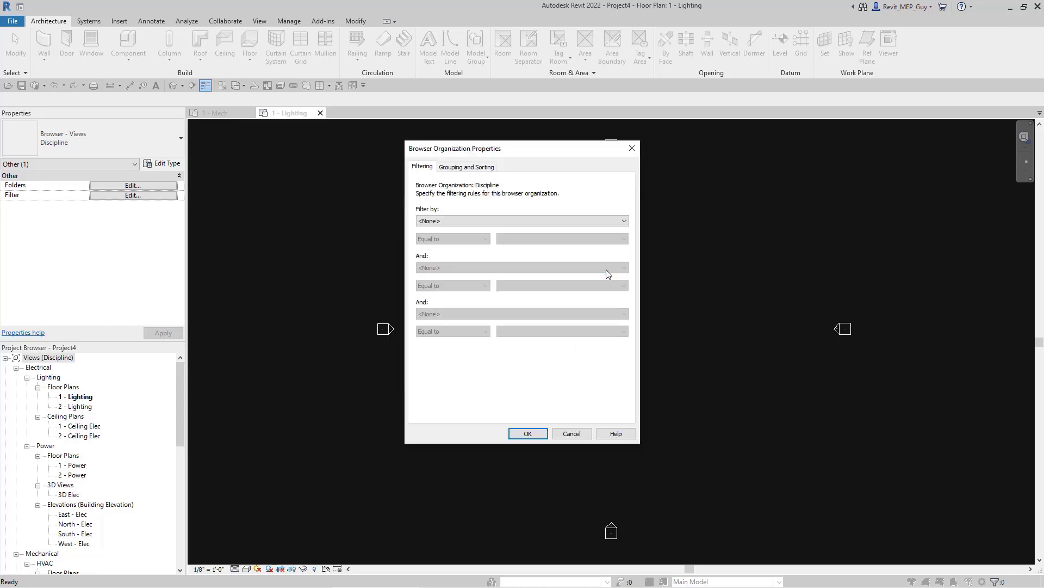
click(467, 168)
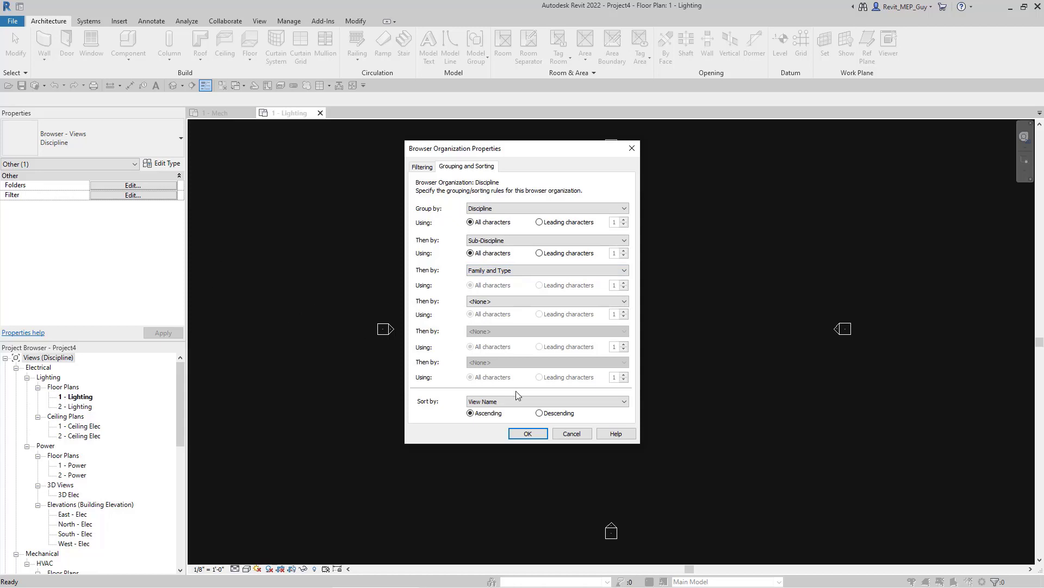
click(567, 431)
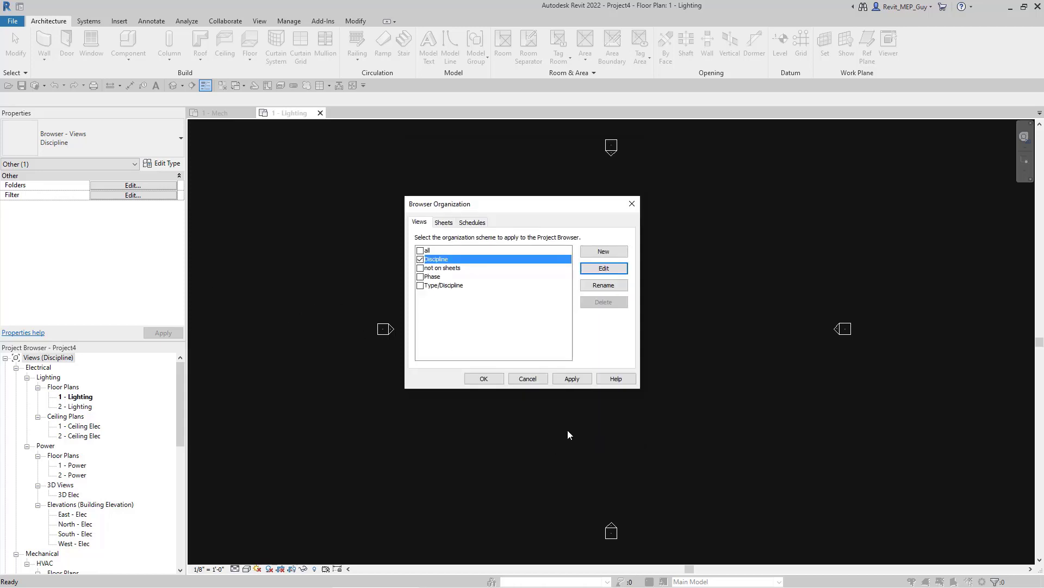
click(531, 381)
click(297, 124)
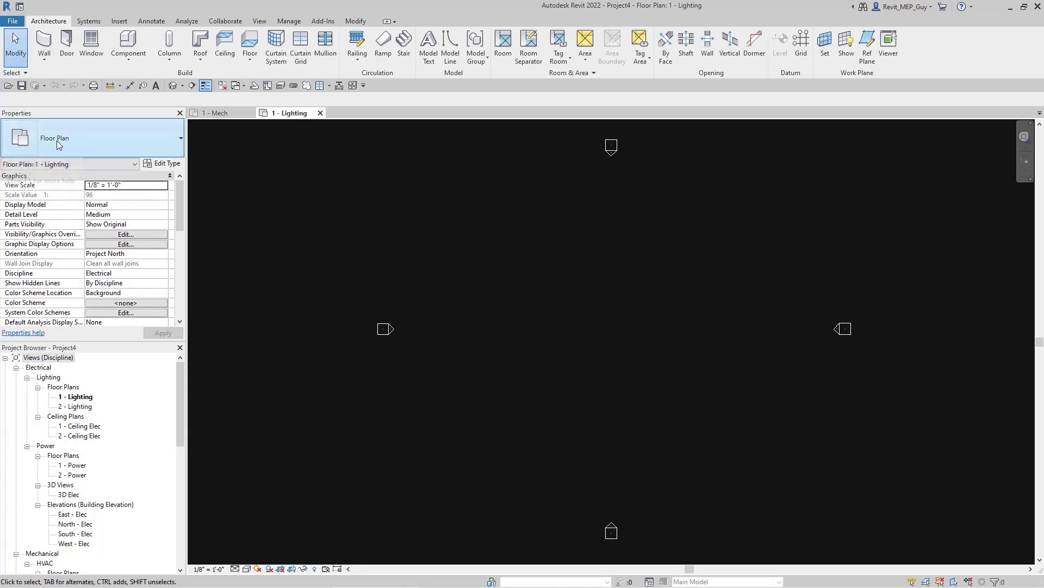
Open the 1 - Ceiling Elec ceiling plan and the East - Elec elevation
double_click(82, 426)
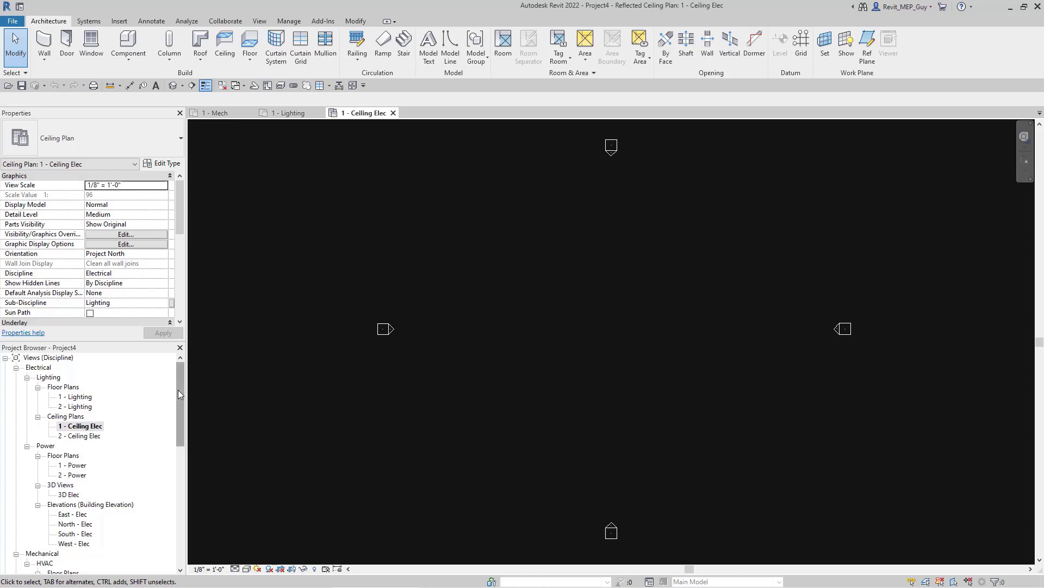
mouse_move(182, 394)
mouse_down()
mouse_move(181, 459)
mouse_move(182, 381)
mouse_up()
double_click(73, 514)
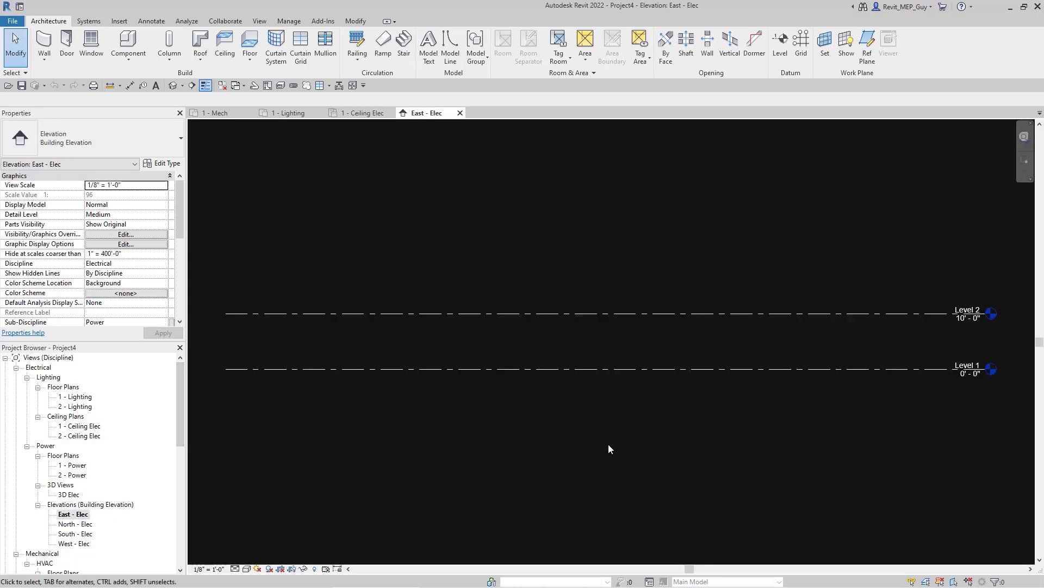
Copy the Level 2 line upward to add a level at an elevation of 20' 0"
scroll(608, 449, up, 2)
click(920, 337)
ctrl+drag(919, 337, 917, 251)
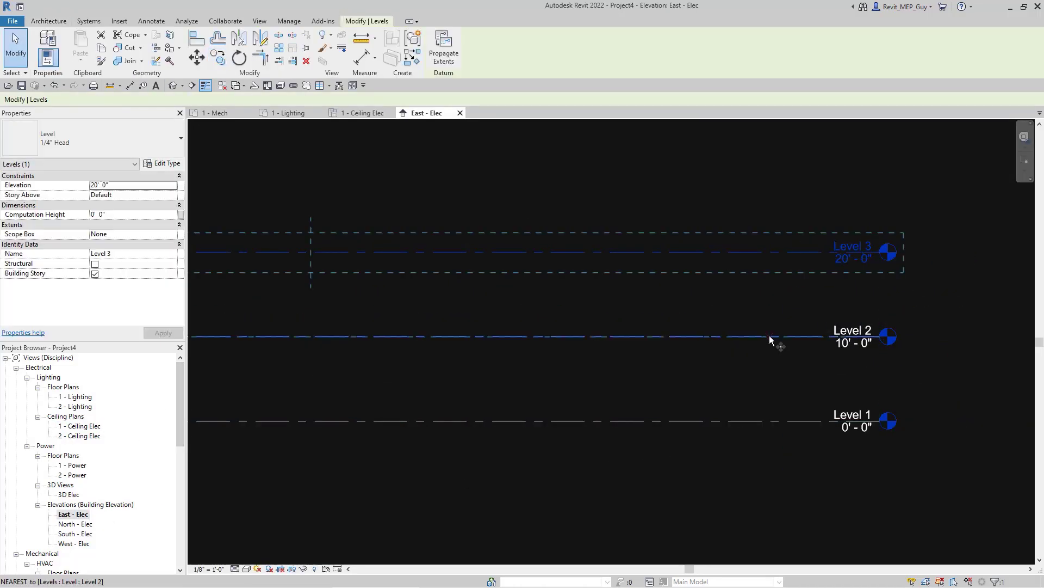
Make multiple copies of the levels upward at 10' spacing, up to an elevation of 90' 0"
scroll(770, 340, down, 3)
key(c)
key(o)
click(775, 233)
click(777, 206)
click(798, 225)
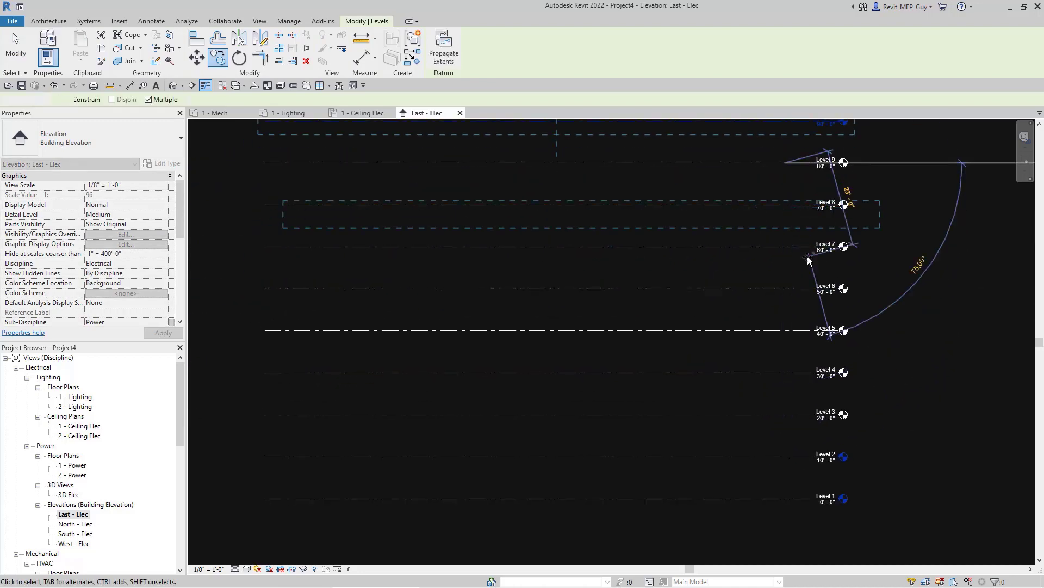
key(Escape)
key(Escape)
middle_drag(773, 324, 766, 344)
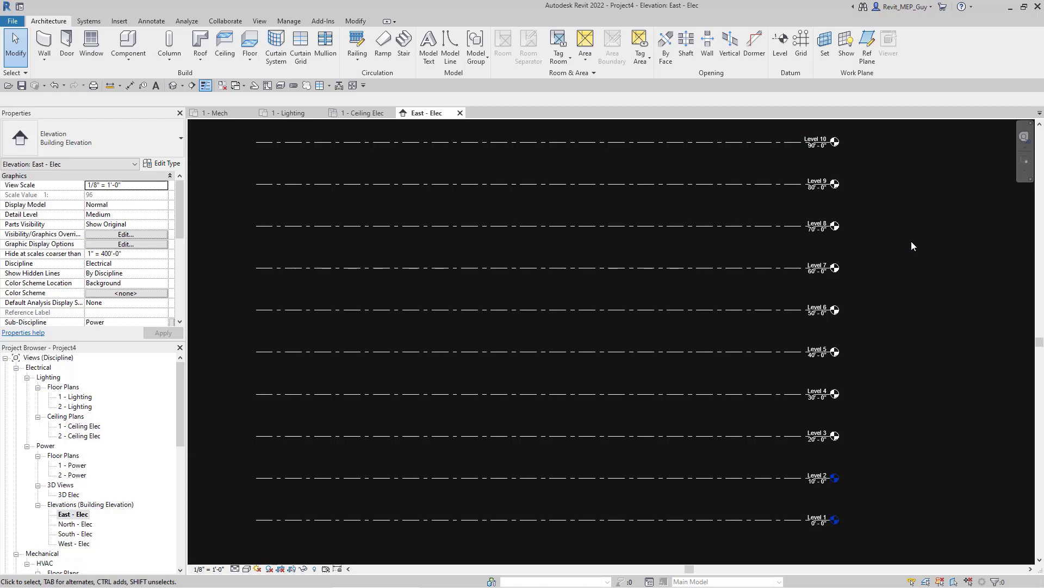
scroll(1014, 252, down, 2)
middle_drag(1014, 252, 917, 279)
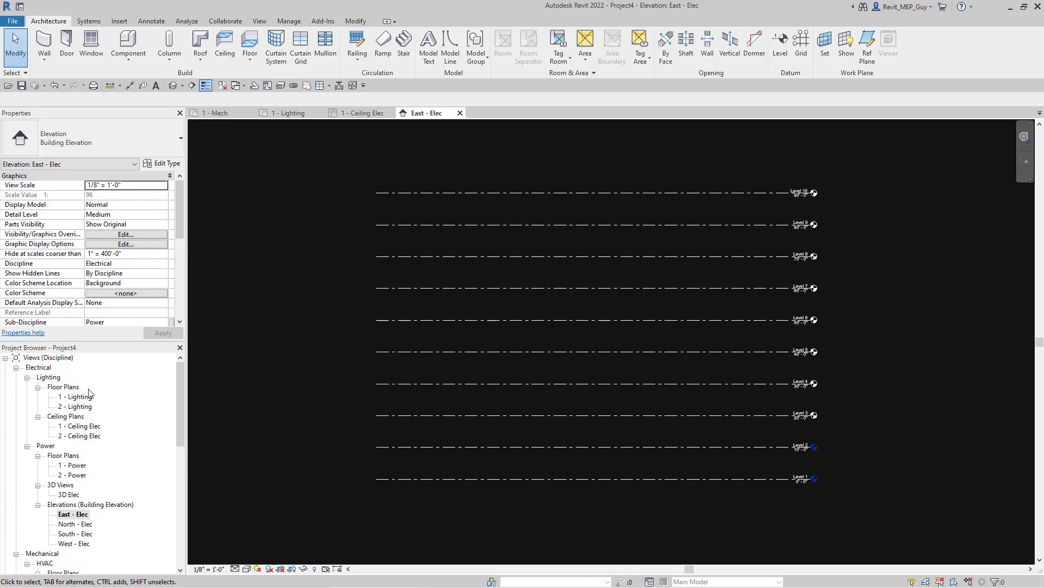
Open the 1 - Lighting floor plan and duplicate its view type as "Lighting Plan Plot View"
click(81, 398)
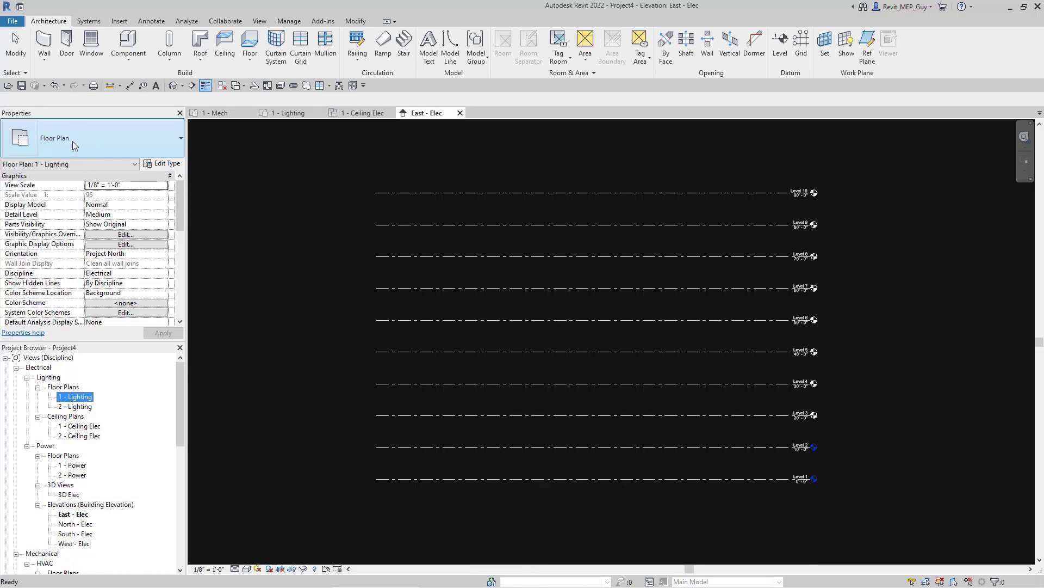
double_click(78, 397)
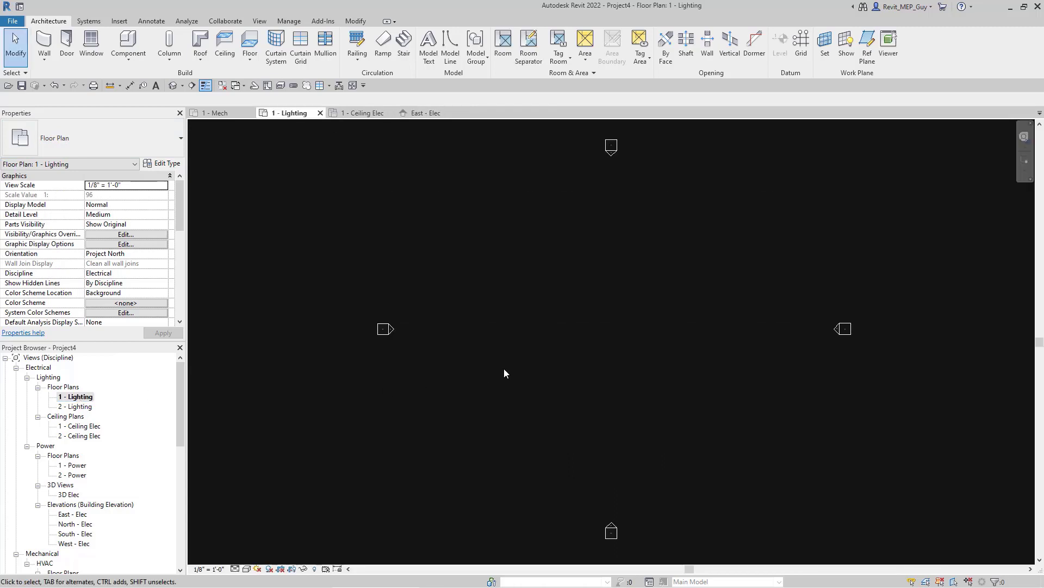
click(165, 164)
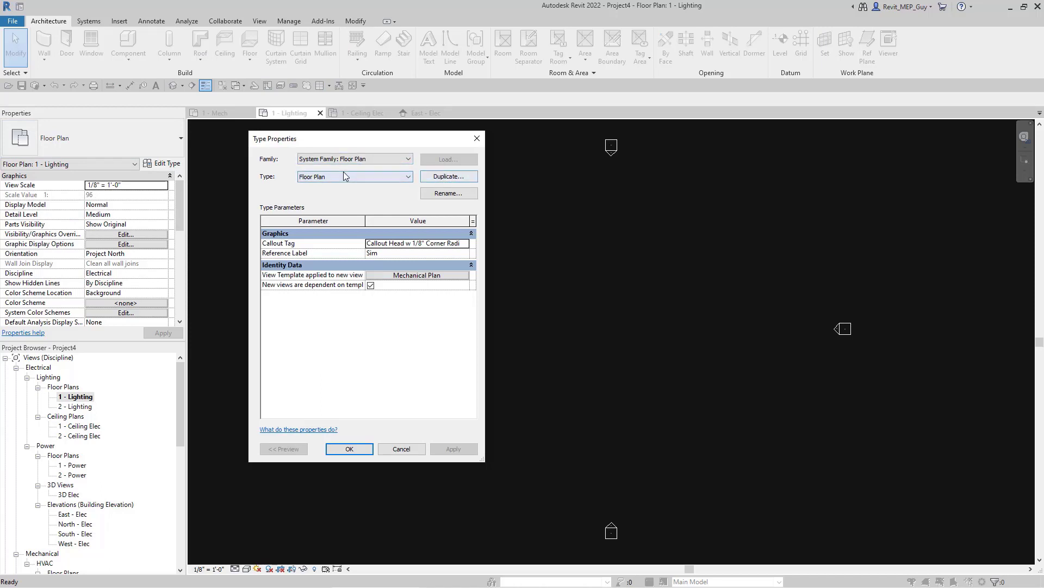
click(450, 180)
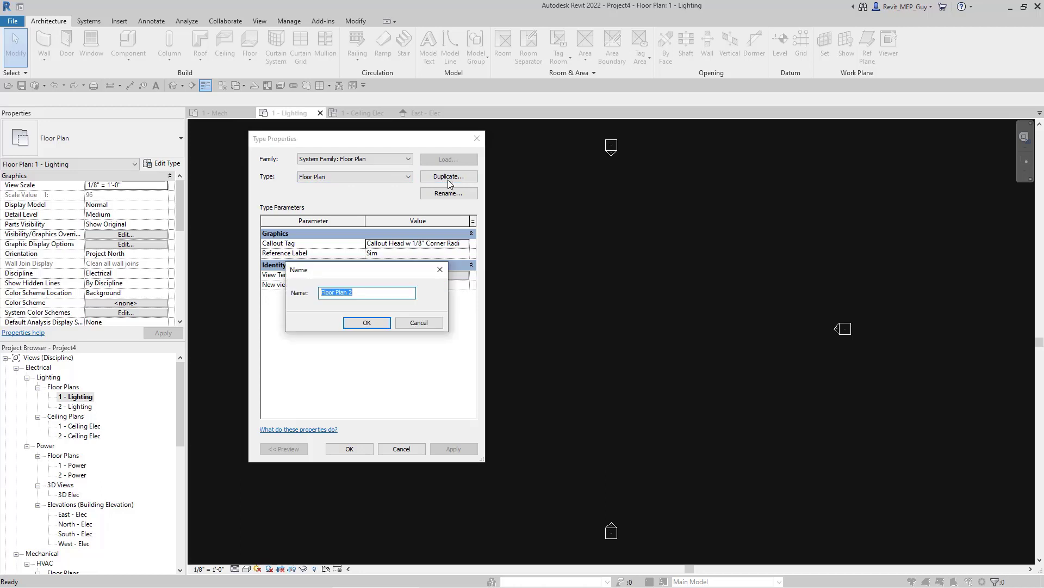
text(Lighting Plan Plot View)
click(373, 324)
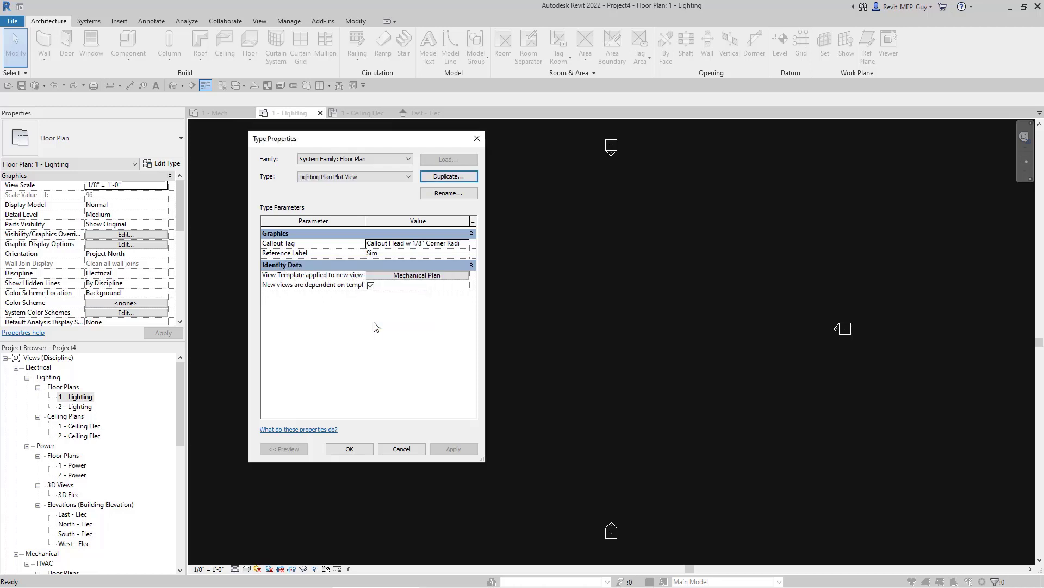
Duplicate the Mechanical Plan view template as "E Lighting Plot Plan" and assign it to new views of the Lighting Plan Plot View type
click(417, 276)
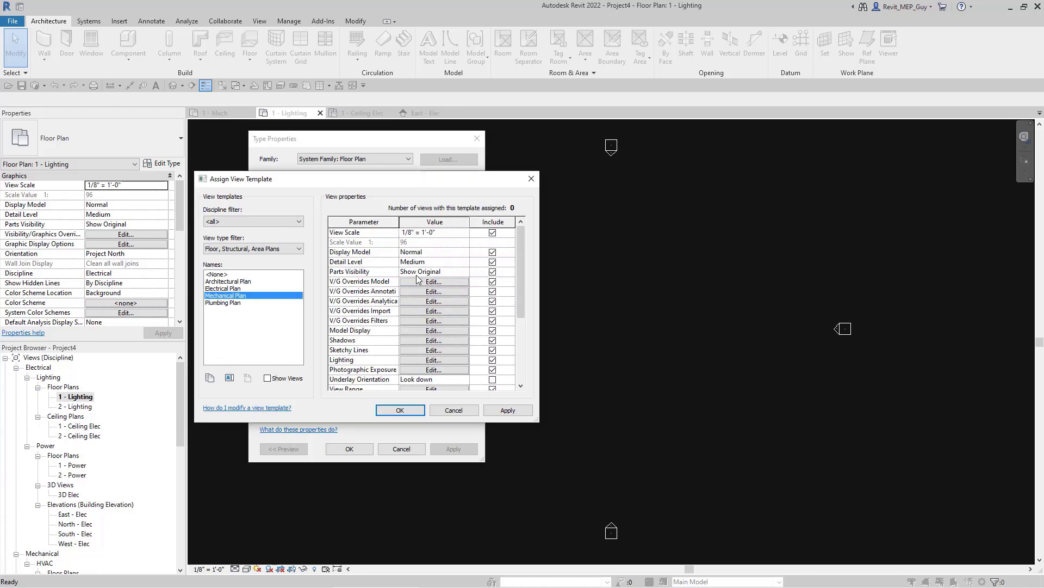
click(210, 378)
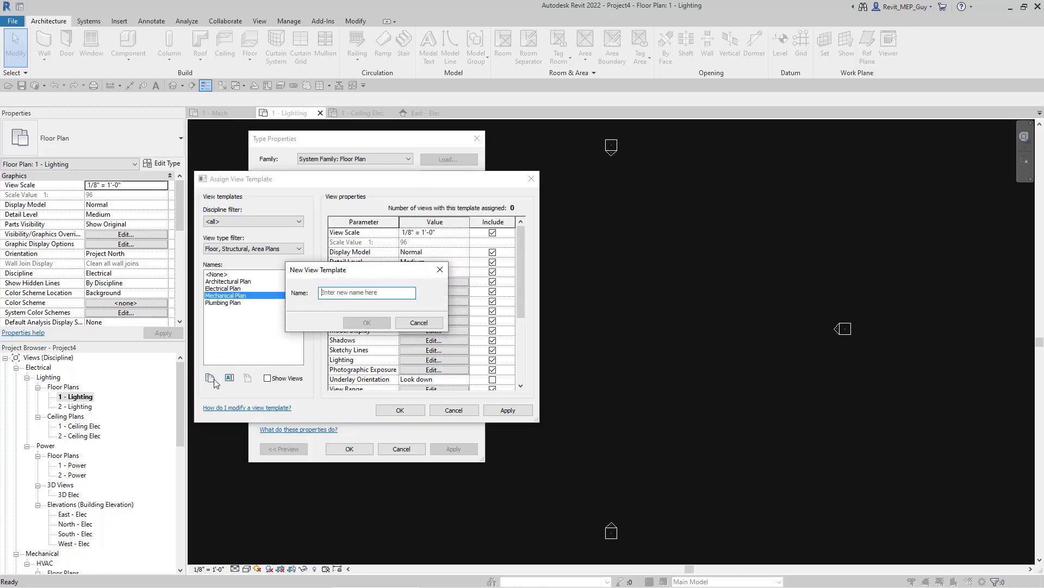
text(E Lighting Plot Plan)
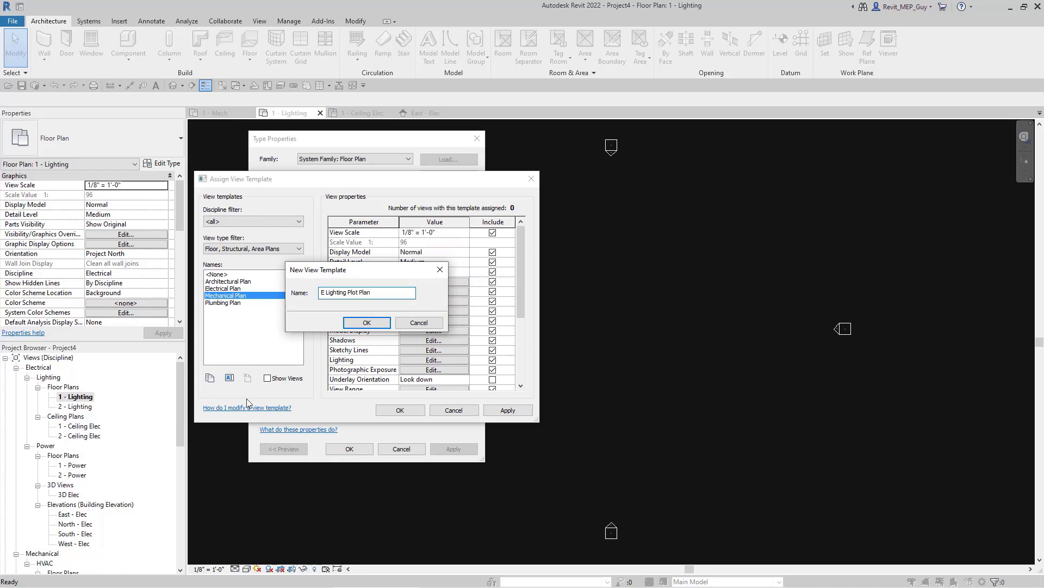
click(367, 322)
click(400, 409)
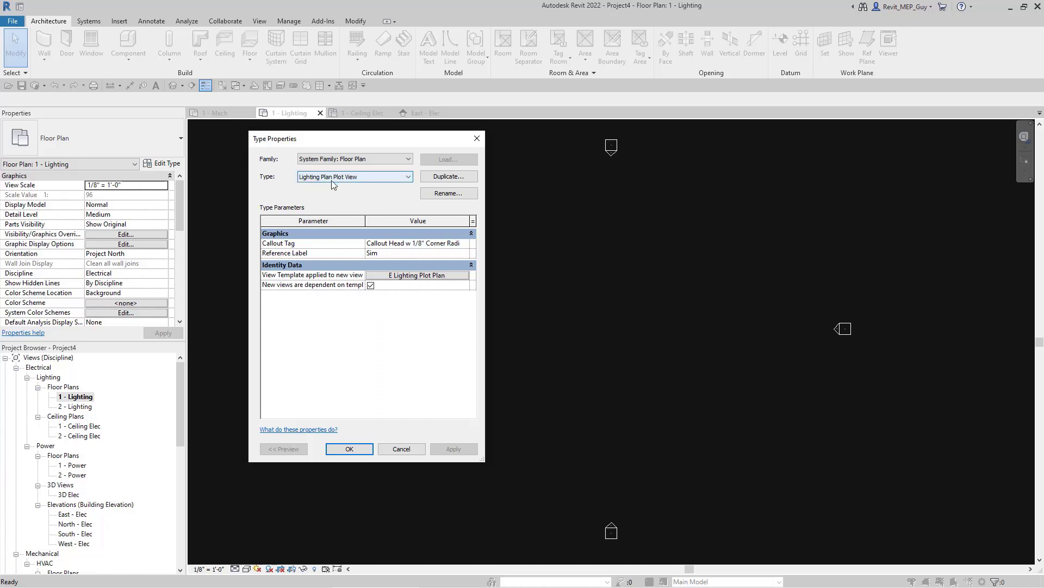
click(349, 449)
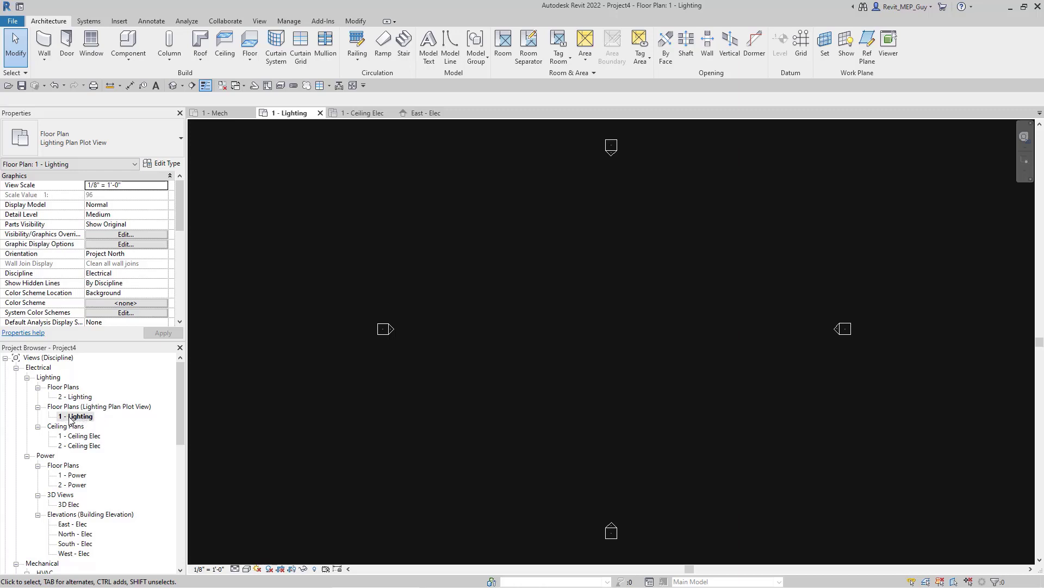
Compare the view types of the 2 - Lighting and 1 - Lighting plans and examine the latter's view properties
click(75, 396)
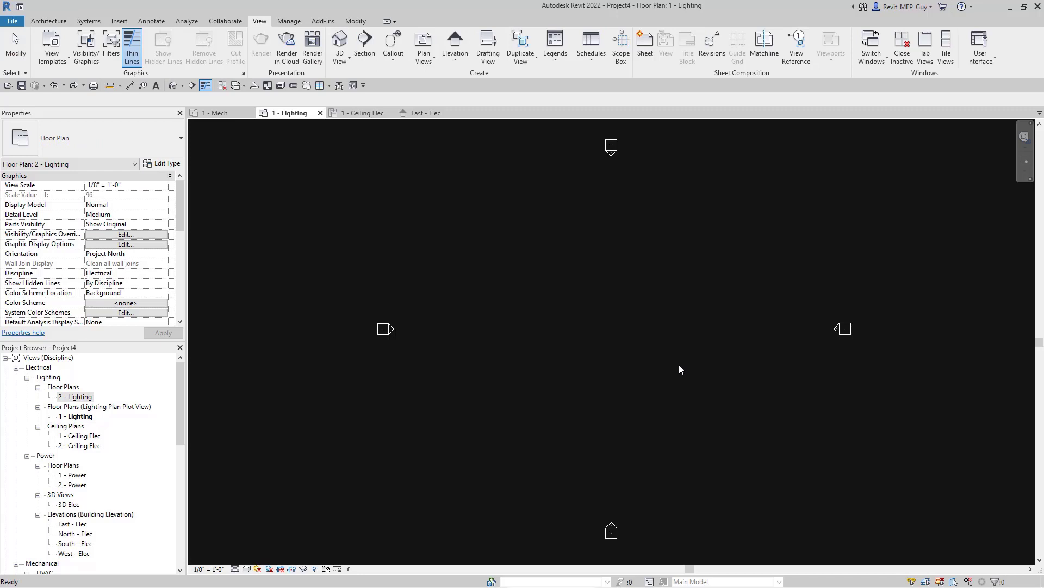
click(79, 416)
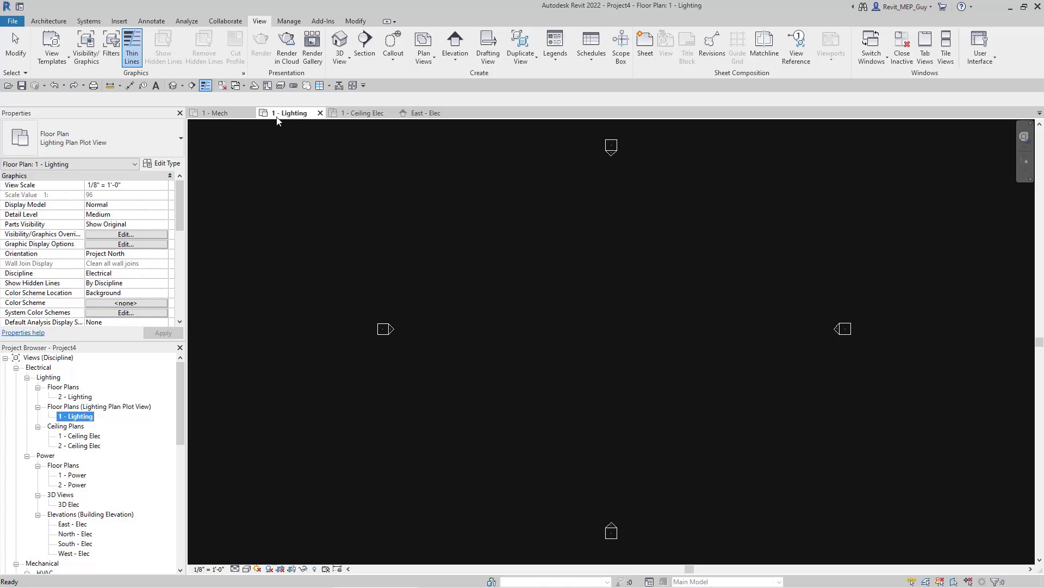
scroll(117, 242, down, 5)
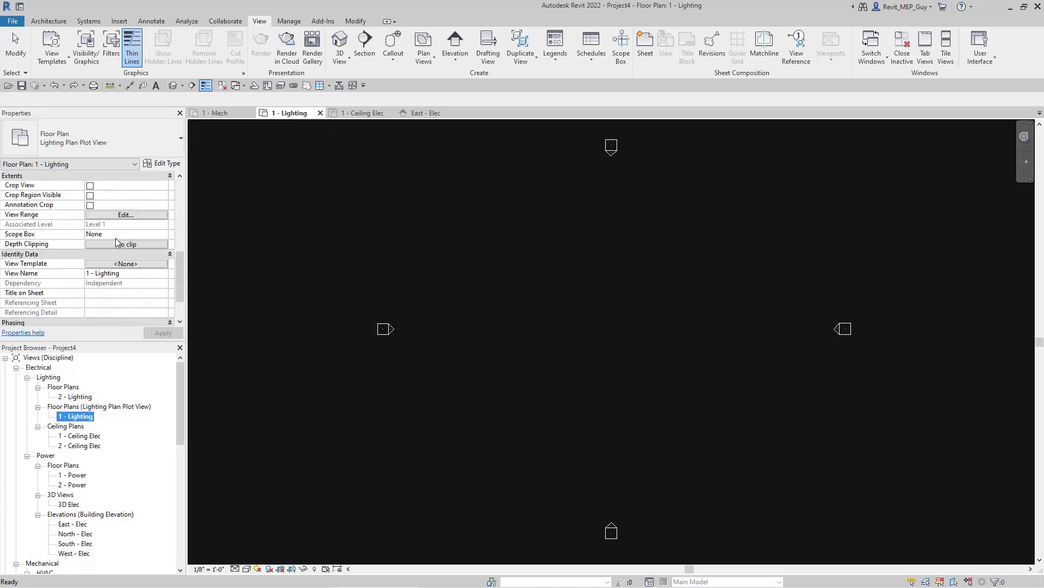
scroll(118, 242, down, 2)
scroll(122, 250, up, 7)
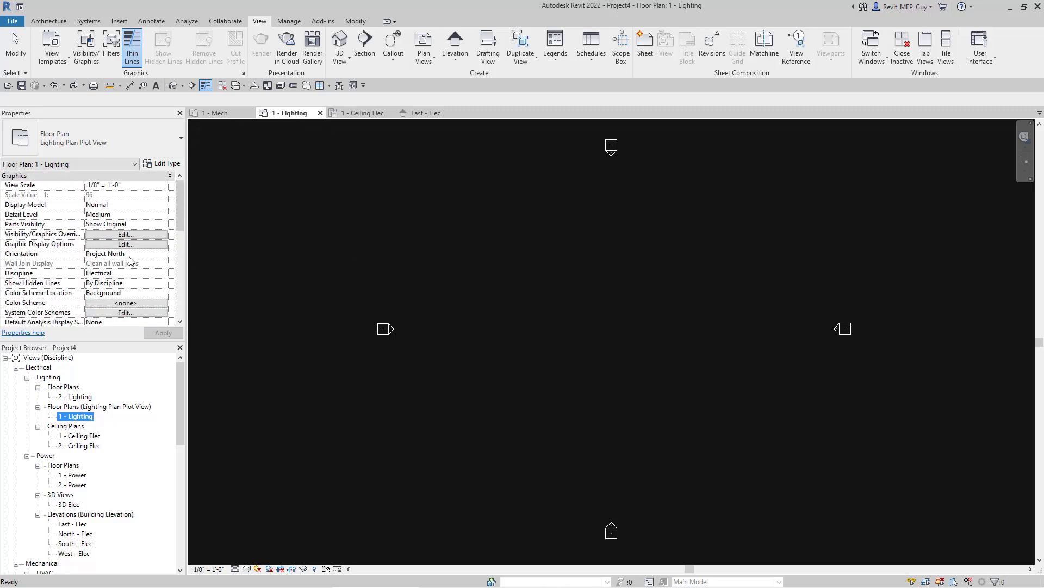
In the type properties of Lighting Plan Plot View, set the E Lighting Plot Plan template's discipline to Electrical
click(152, 142)
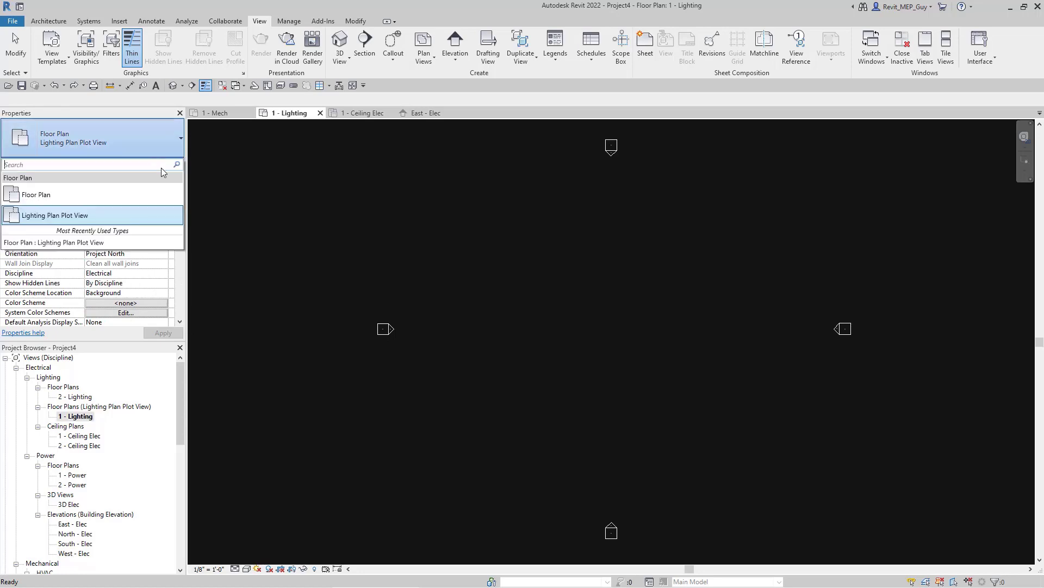
click(163, 163)
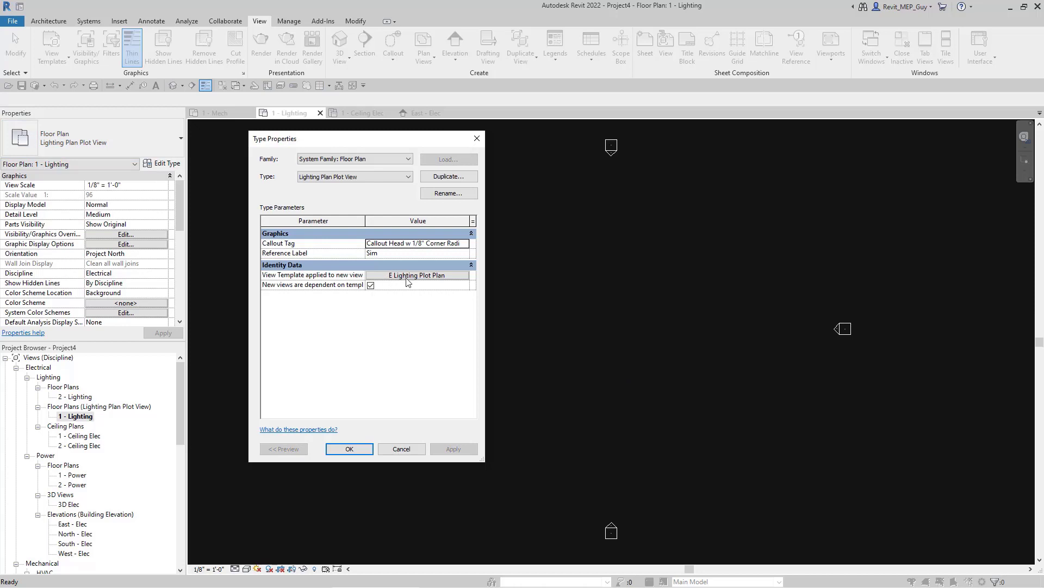
click(418, 276)
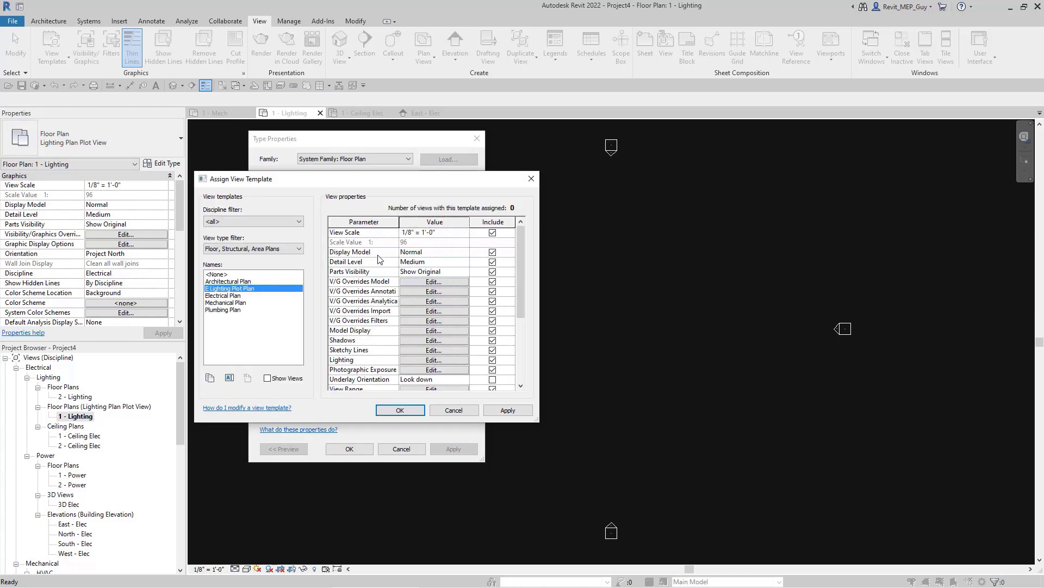
scroll(441, 278, down, 1)
scroll(440, 278, down, 3)
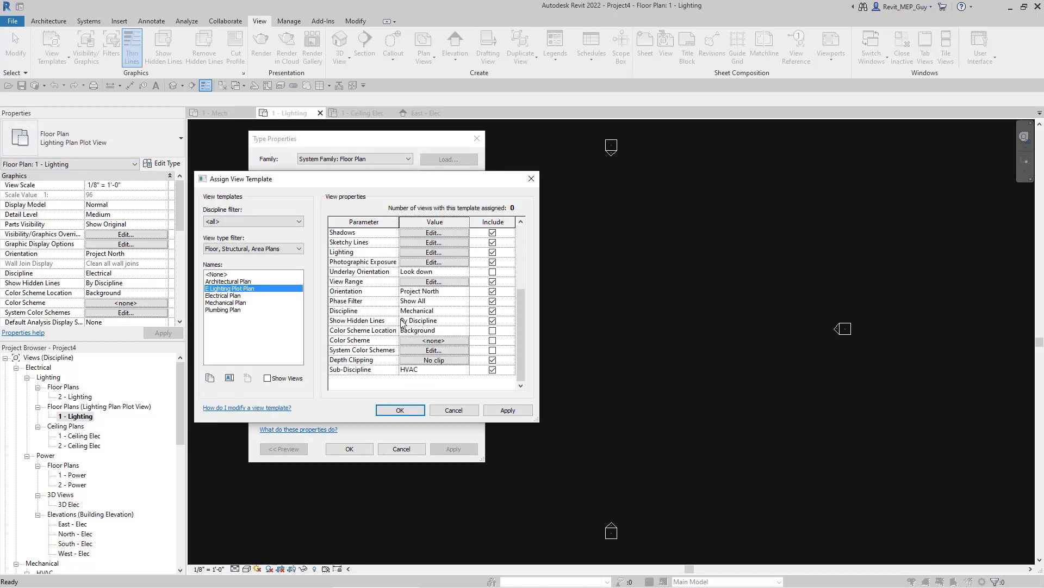
click(438, 311)
click(465, 311)
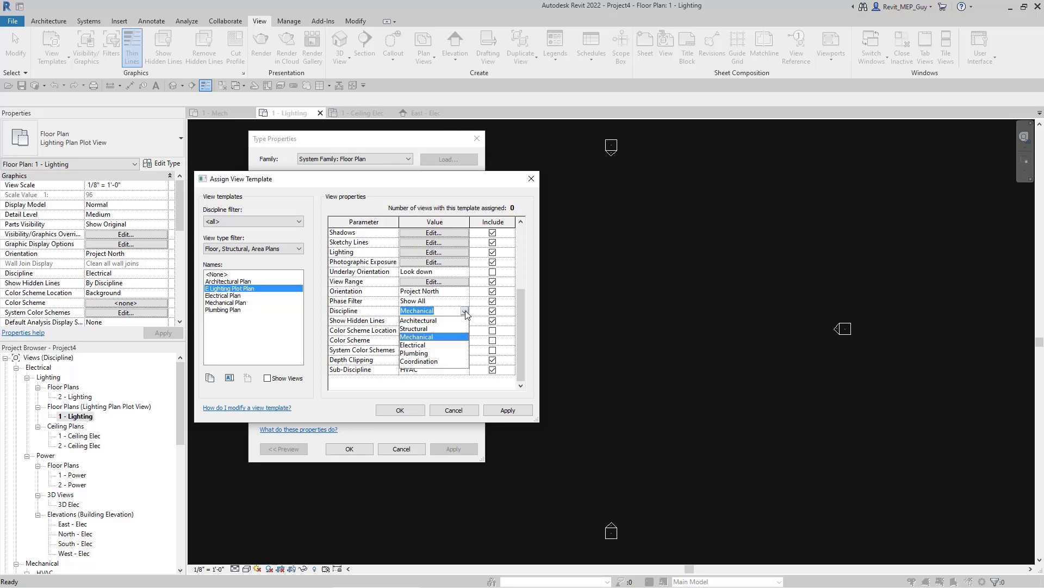
click(416, 345)
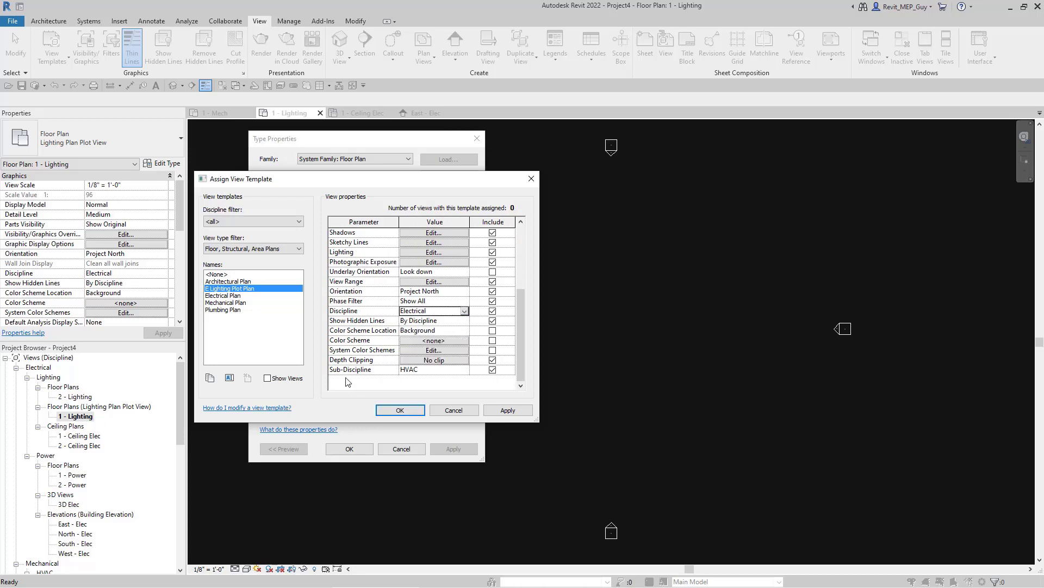
Set the E Lighting Plot Plan template's Sub-Discipline to Lighting and apply the type changes
click(429, 370)
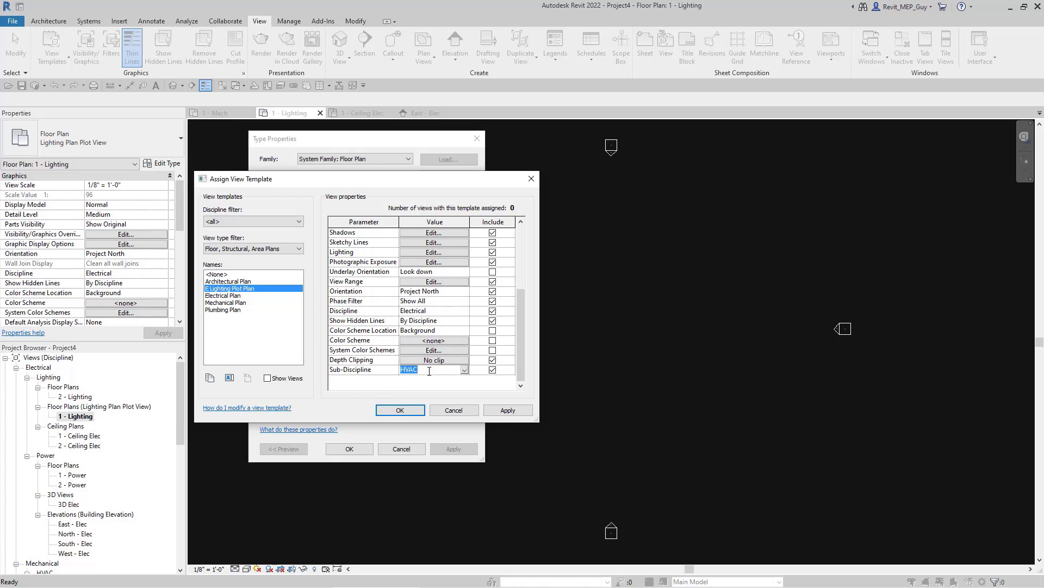
text(Li)
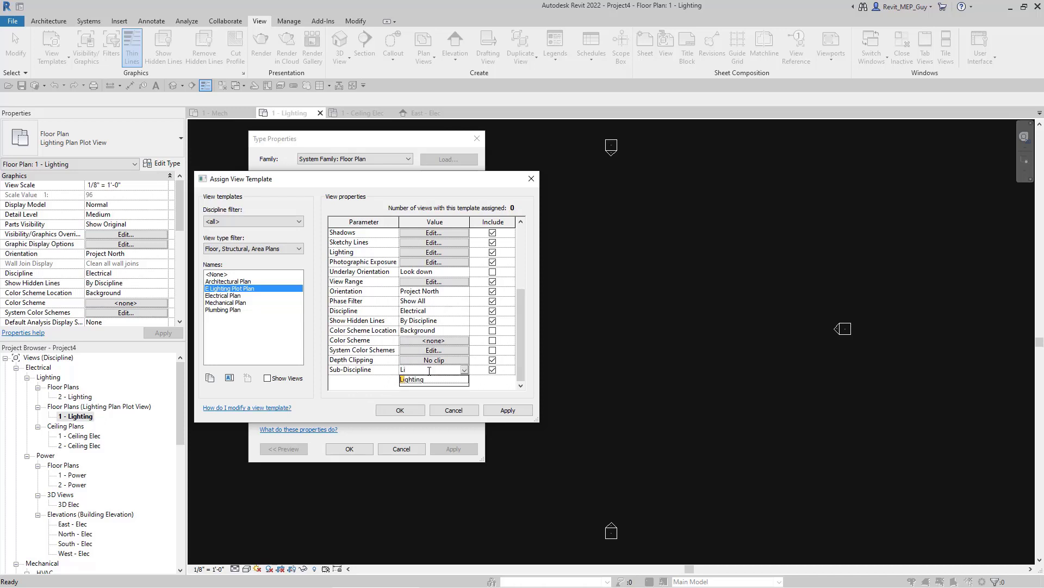
click(426, 379)
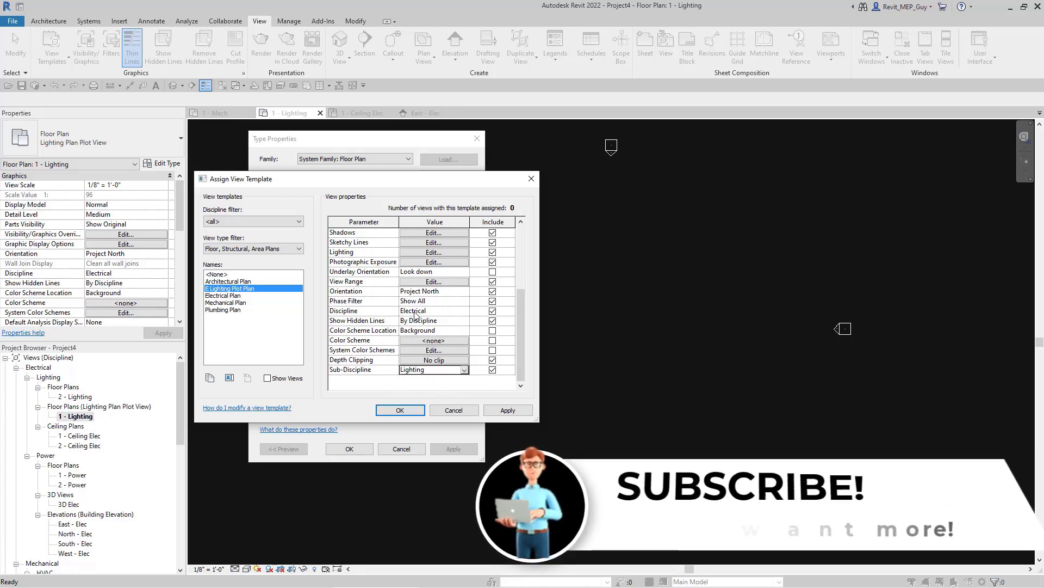
click(407, 412)
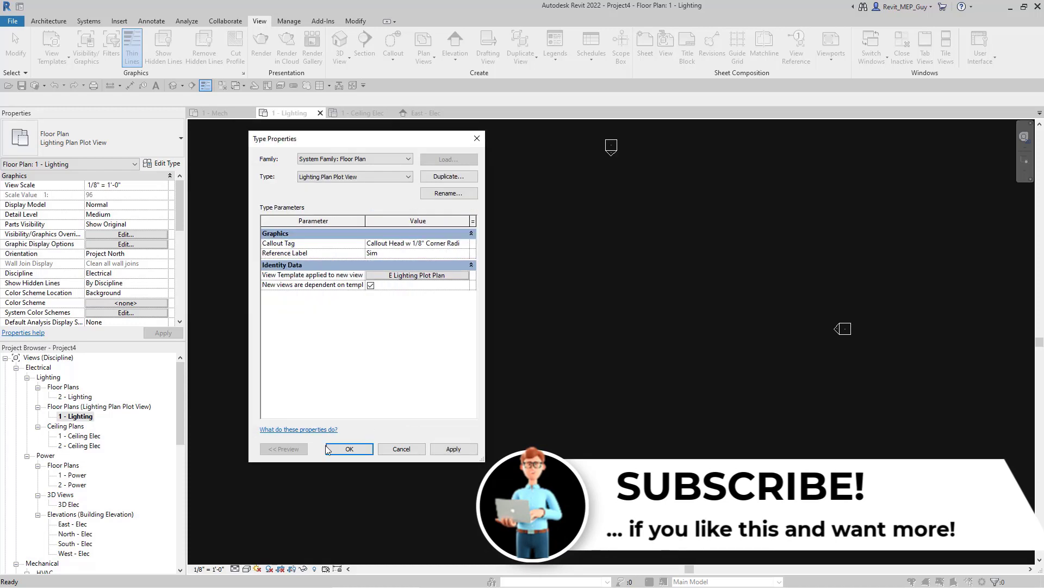
click(348, 450)
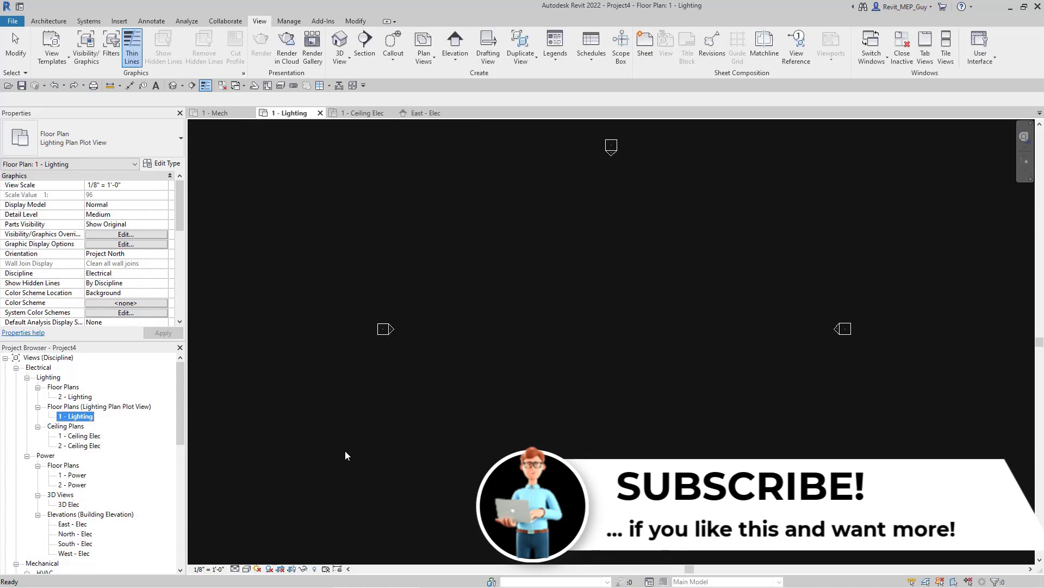
Create new floor plan views of type Lighting Plan Plot View for Levels 2 through 10
click(423, 48)
click(381, 79)
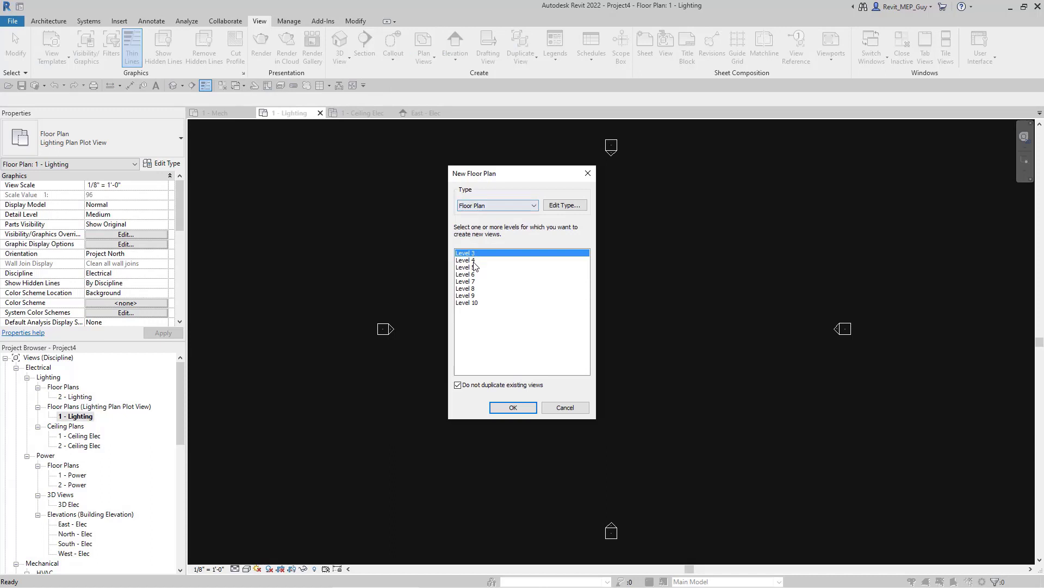
click(526, 206)
click(509, 221)
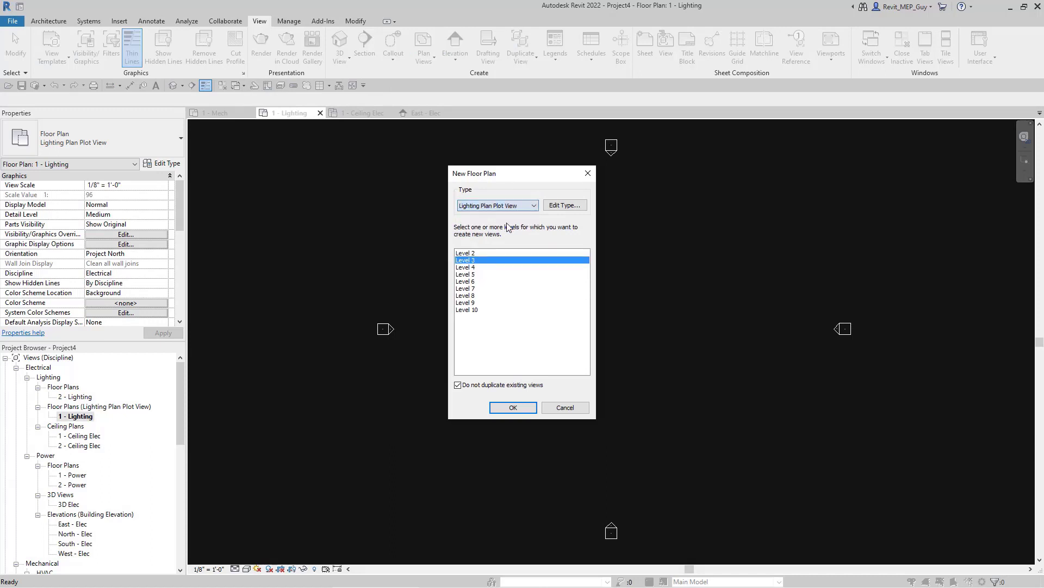
click(471, 254)
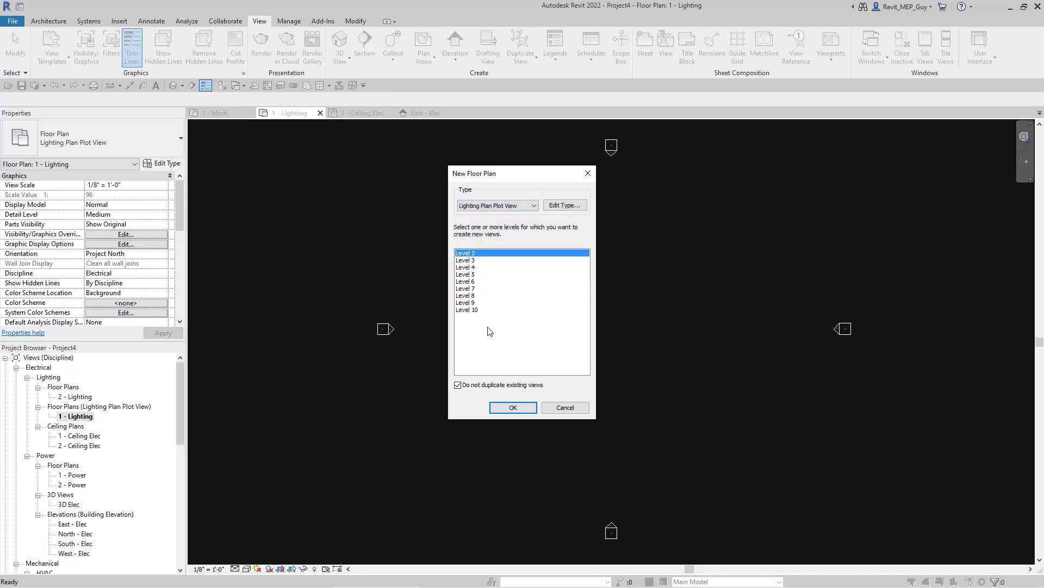
shift+click(475, 312)
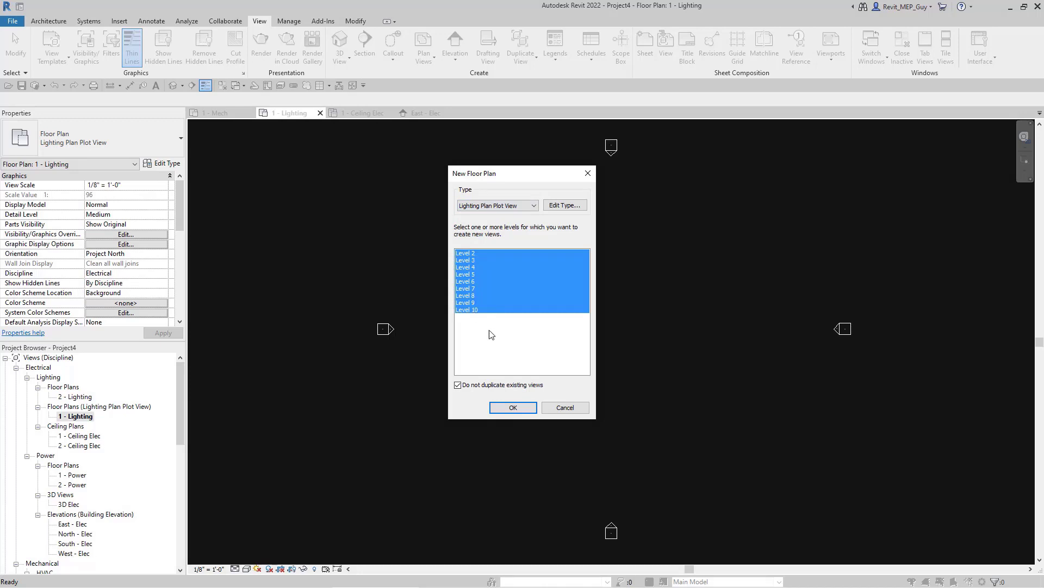
click(515, 409)
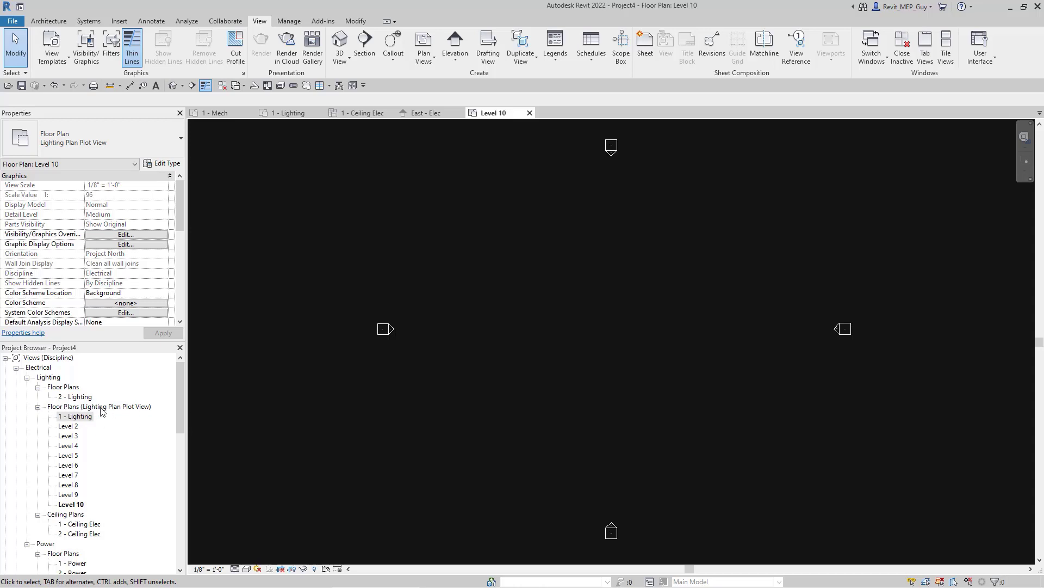
Check the view template on the new Level 2 plan and assign E Lighting Plot Plan to the 1 - Lighting view
click(69, 426)
scroll(98, 243, down, 5)
scroll(99, 243, down, 3)
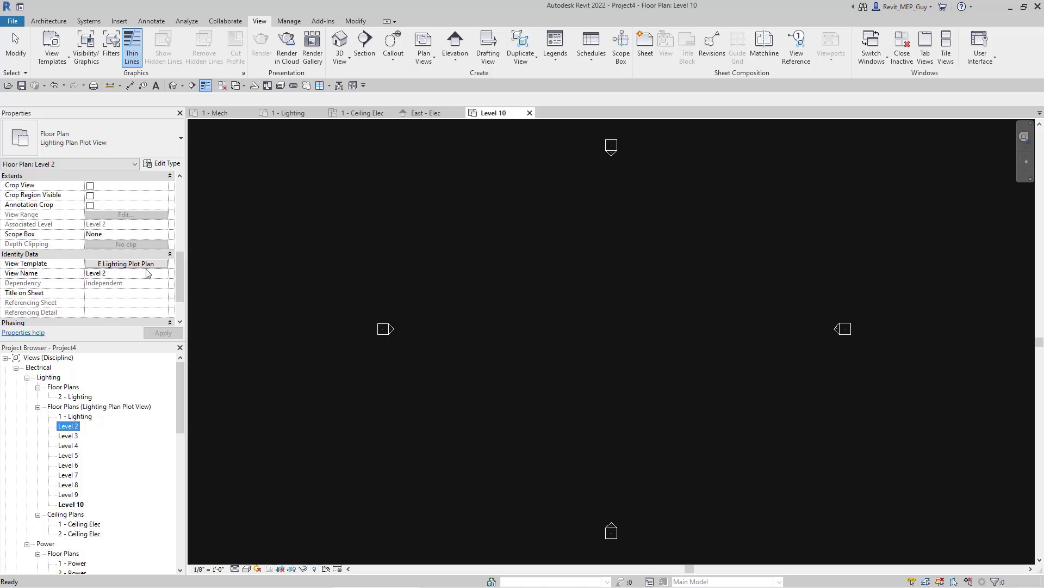
click(82, 417)
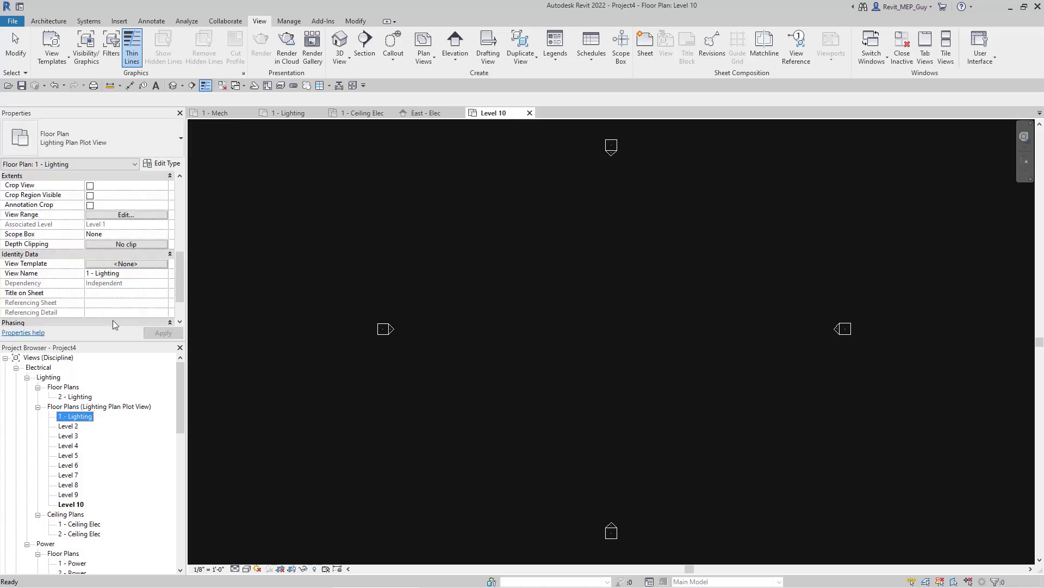
click(130, 265)
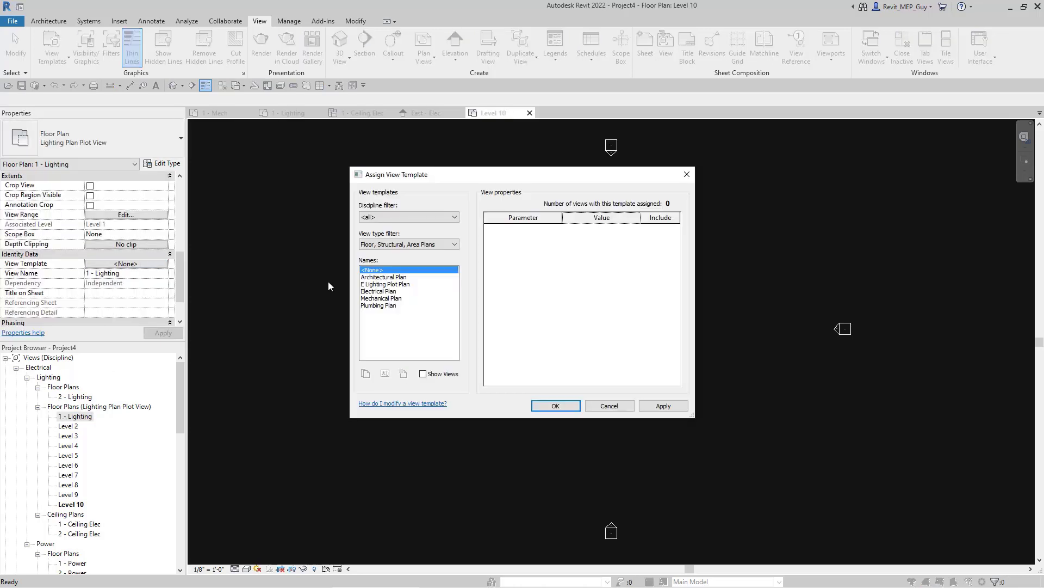
click(372, 283)
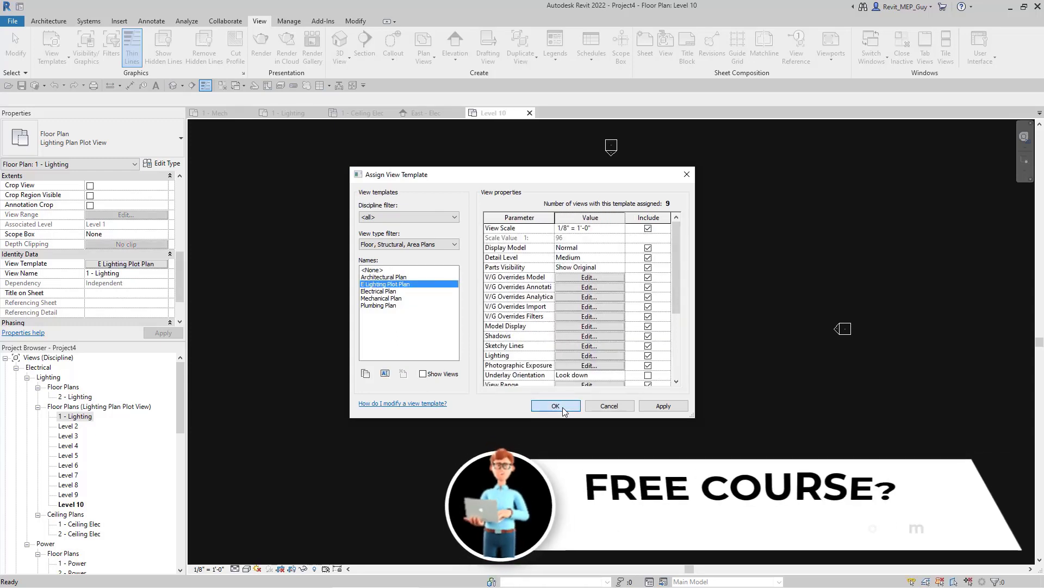
click(556, 406)
click(68, 435)
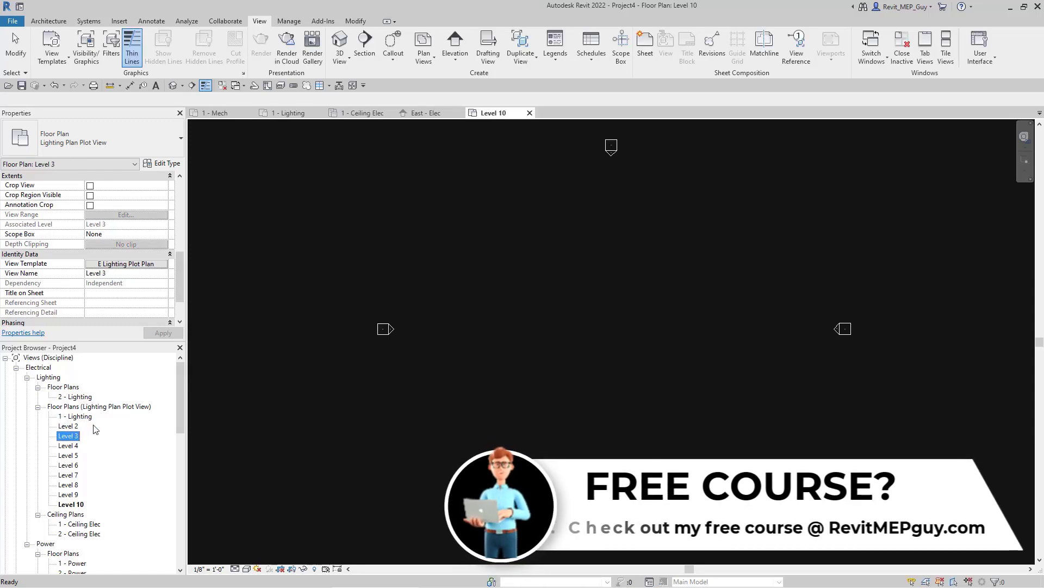
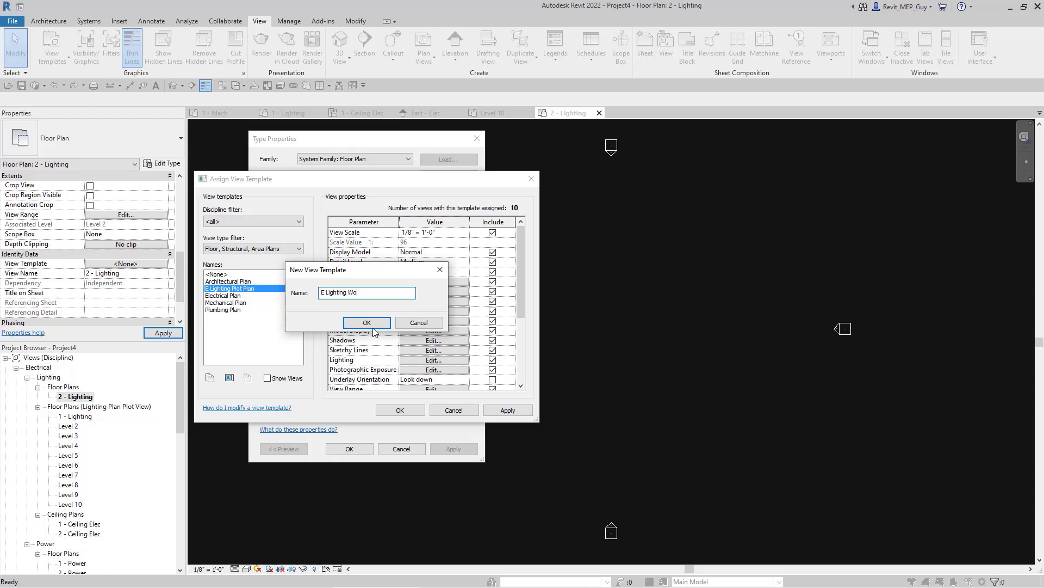
Name the duplicated view template "E Lighting Working View" and apply it to new views of the Lighting Plan Working View type
text(View)
click(370, 324)
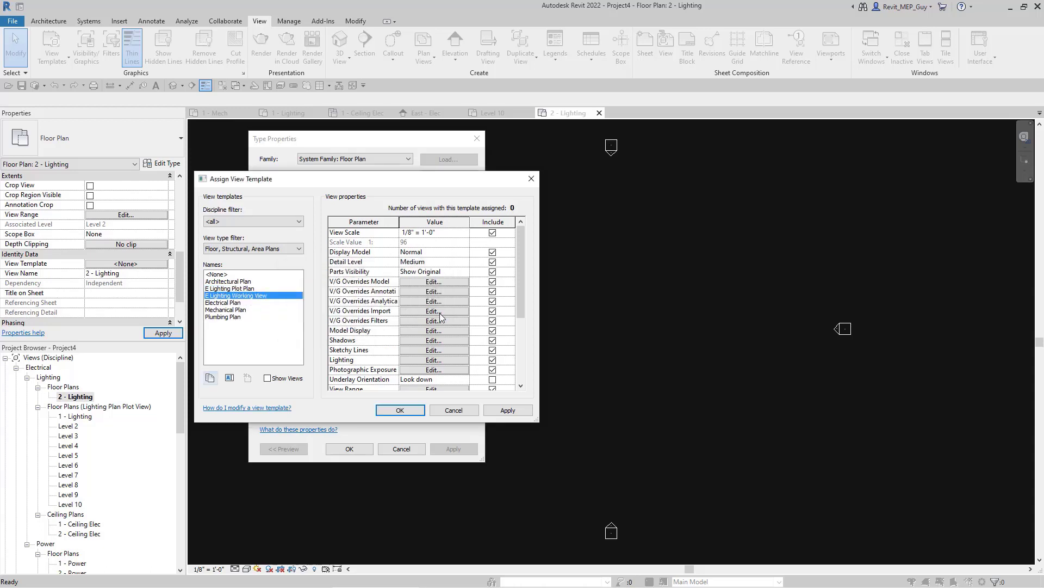
scroll(435, 315, down, 3)
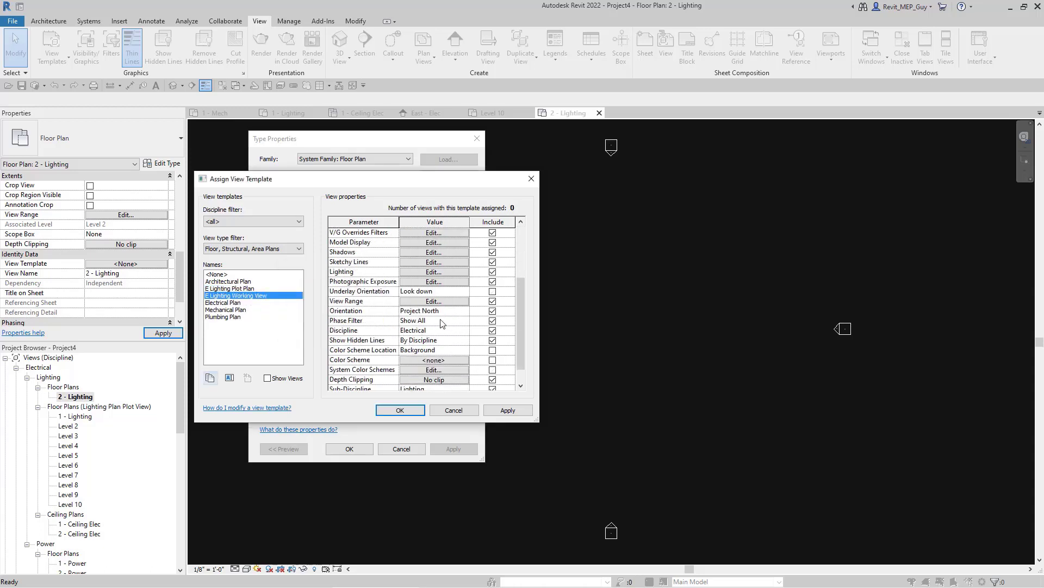
scroll(435, 326, down, 1)
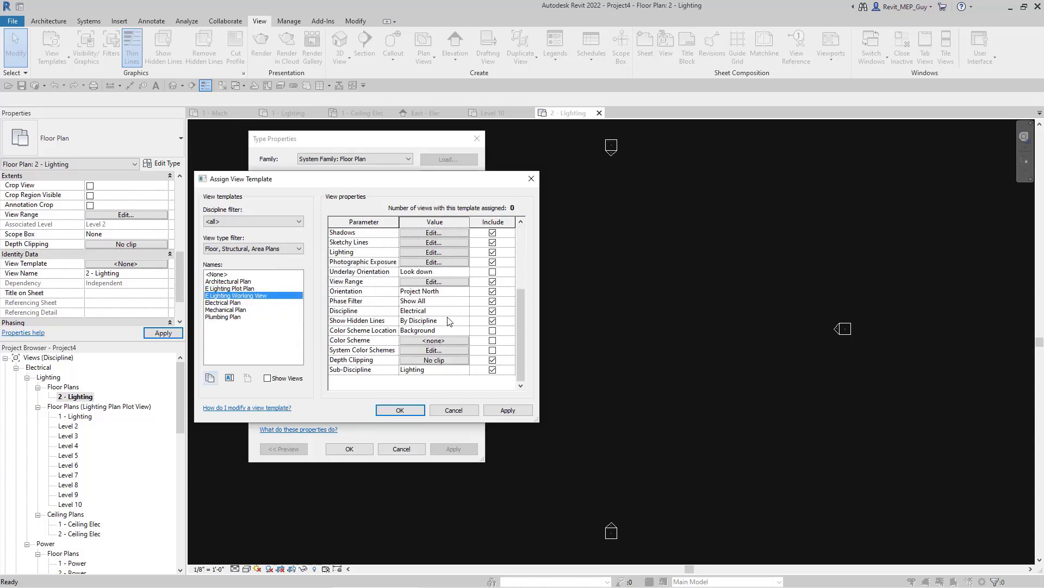
click(408, 411)
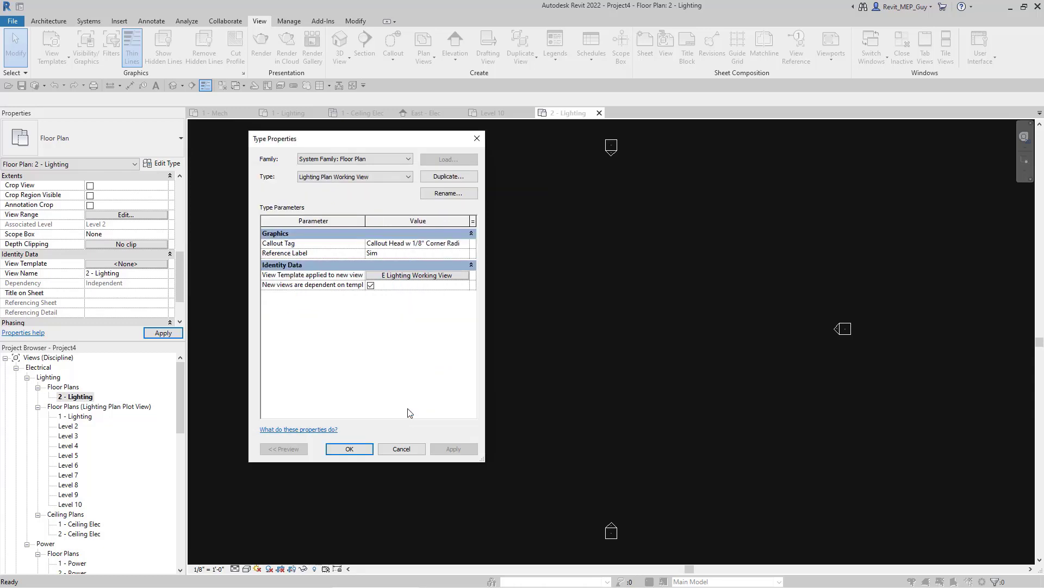
click(363, 448)
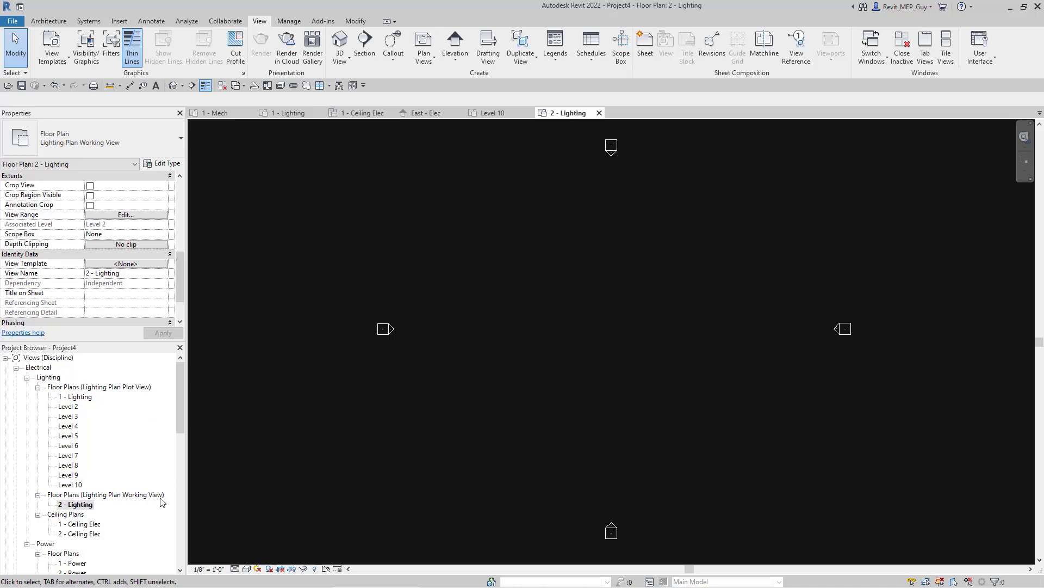
Create new floor plan views of type Lighting Plan Working View for Level 1 and Levels 3 through 10
click(425, 50)
click(389, 79)
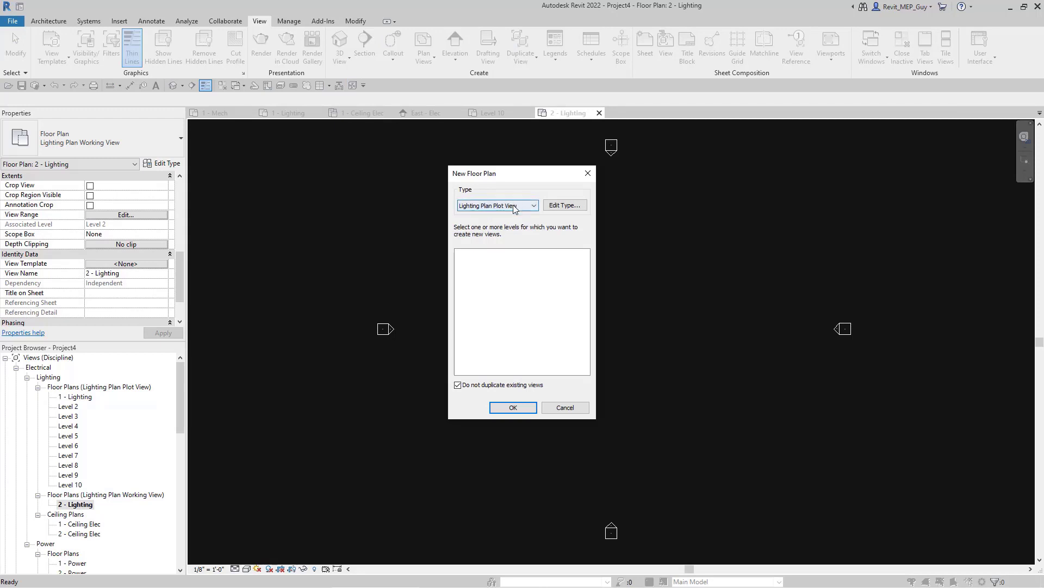
click(515, 207)
click(506, 228)
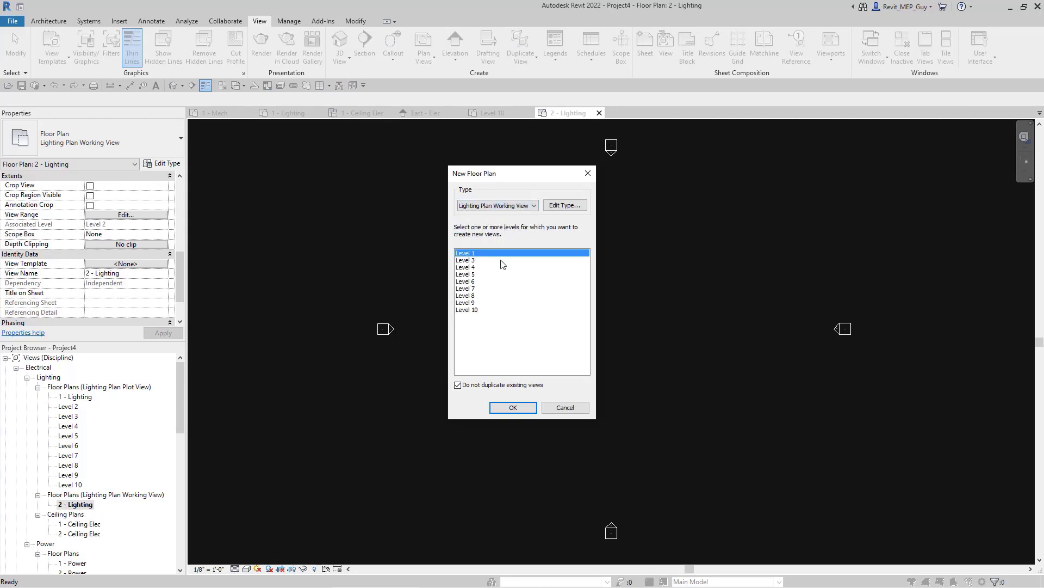
shift+click(472, 312)
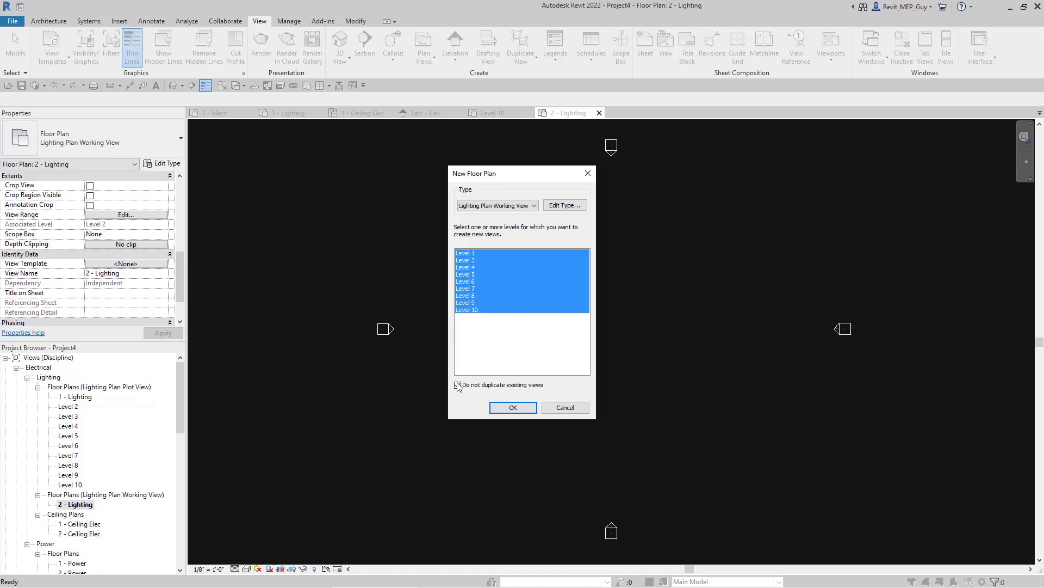
click(514, 407)
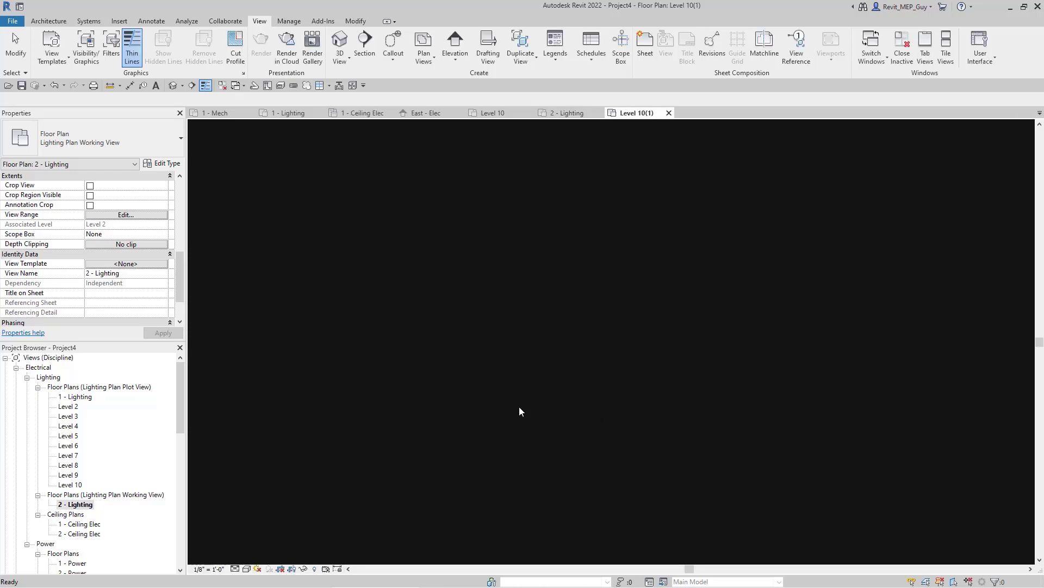
Examine the new working views in the project browser and the type properties of the Level 10(1) plan
scroll(98, 521, down, 1)
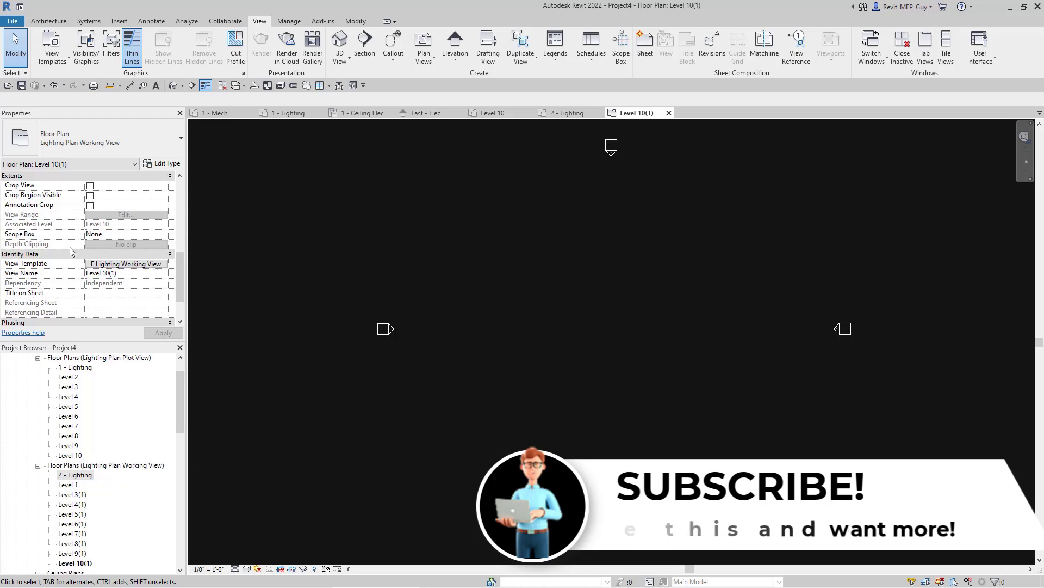
click(163, 164)
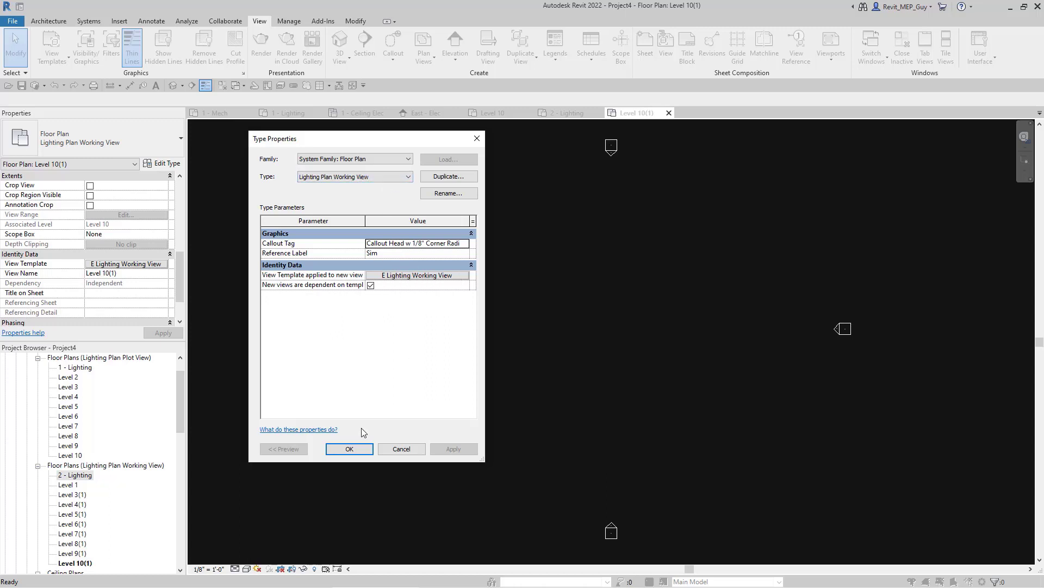
click(350, 448)
Undo the recent changes back to before the new level plans and the Lighting Plan Working View type were created
scroll(105, 449, up, 1)
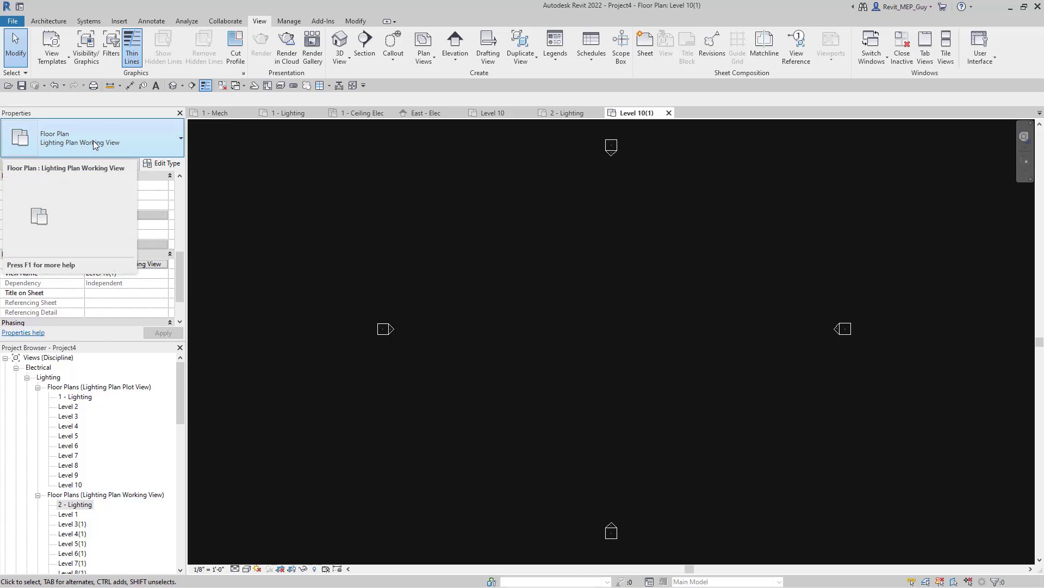
click(64, 86)
click(28, 366)
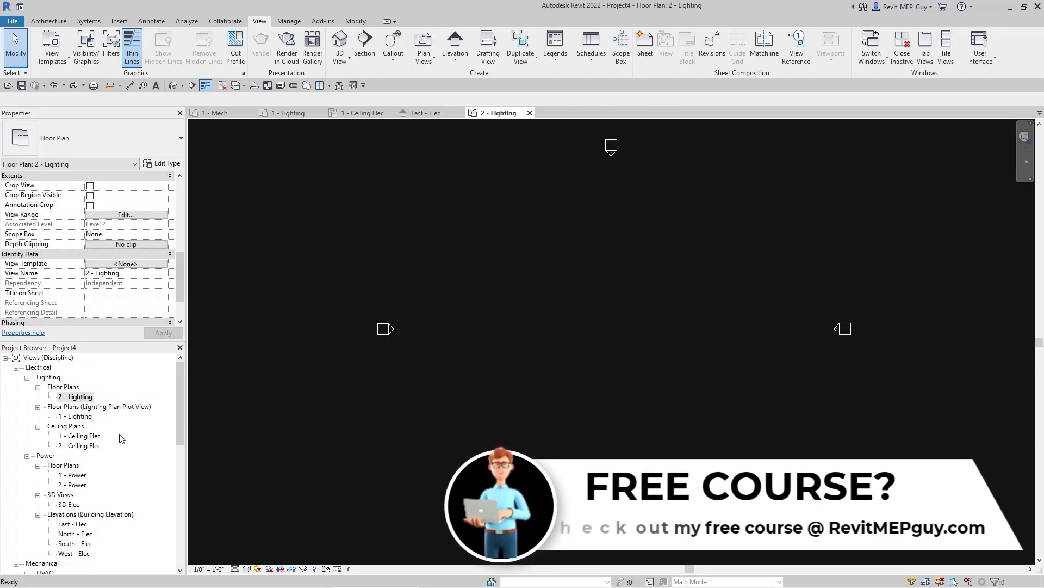
Undo the remaining change that assigned the 1 - Lighting floor plan to the Lighting Plan Plot View type
click(55, 86)
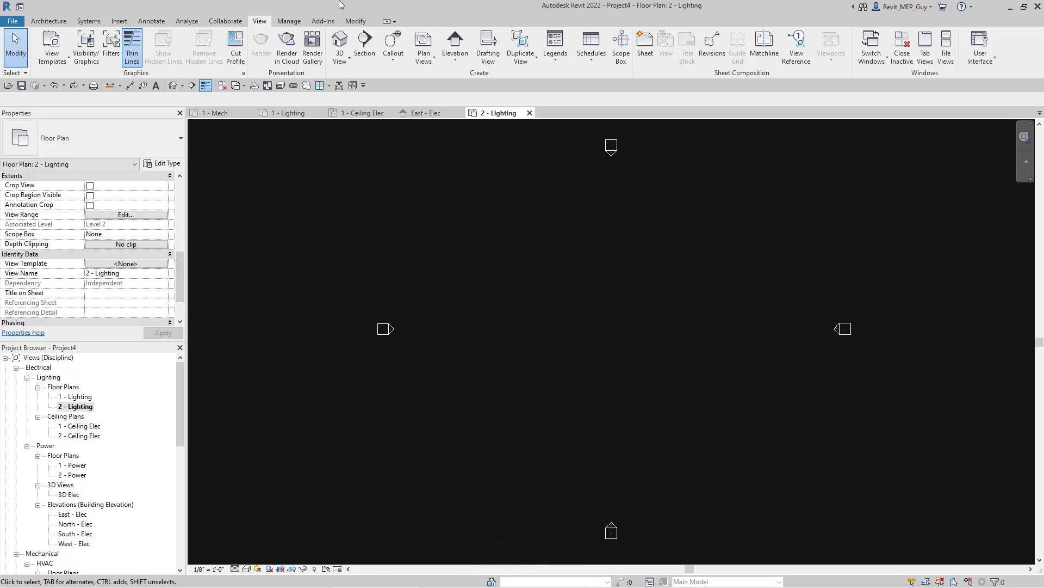
Add an instance project parameter named "View Type" with discipline Common and type Text, grouped under Graphics
click(296, 23)
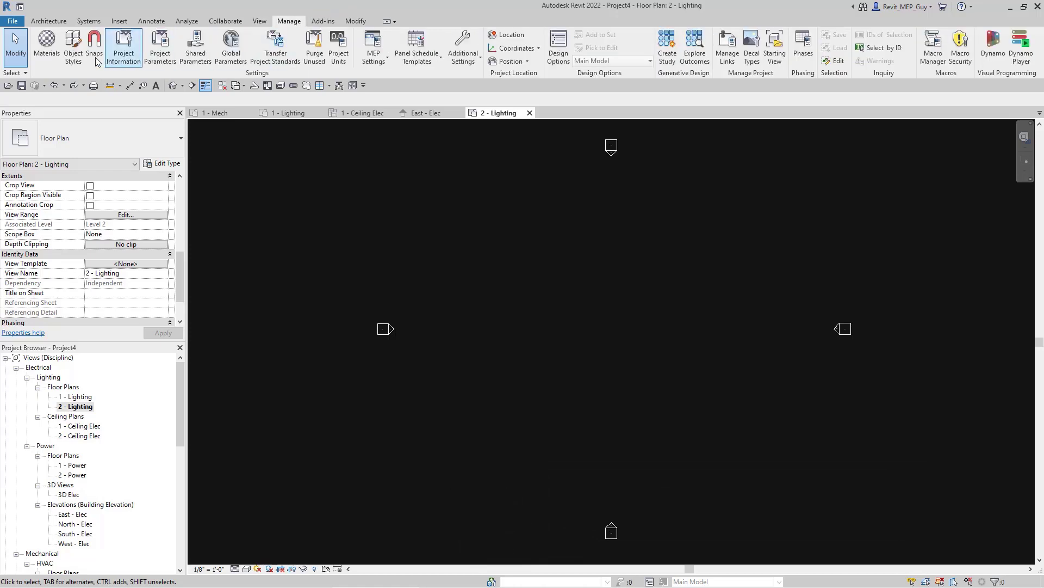
click(161, 49)
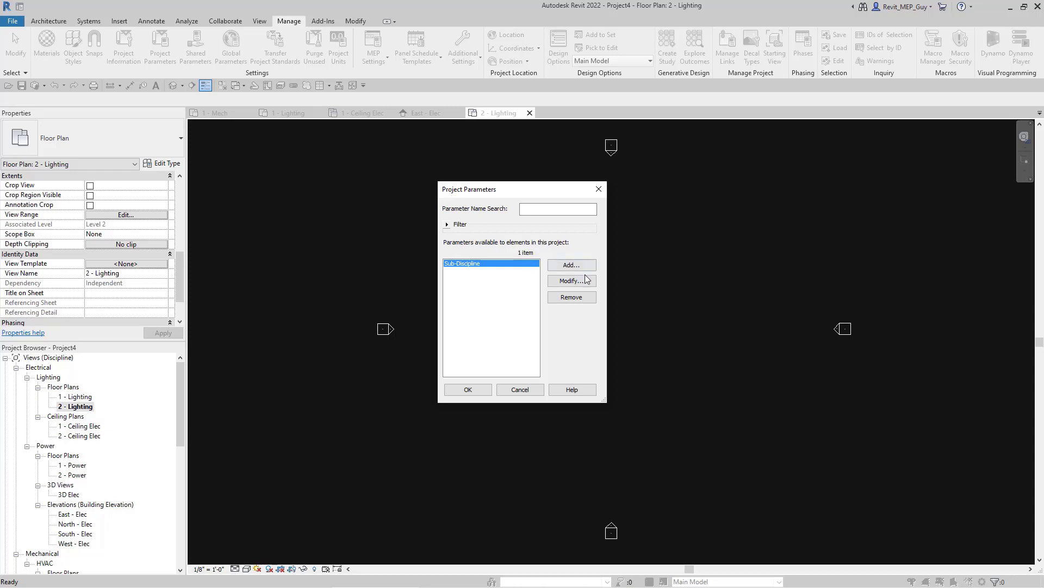
mouse_move(469, 268)
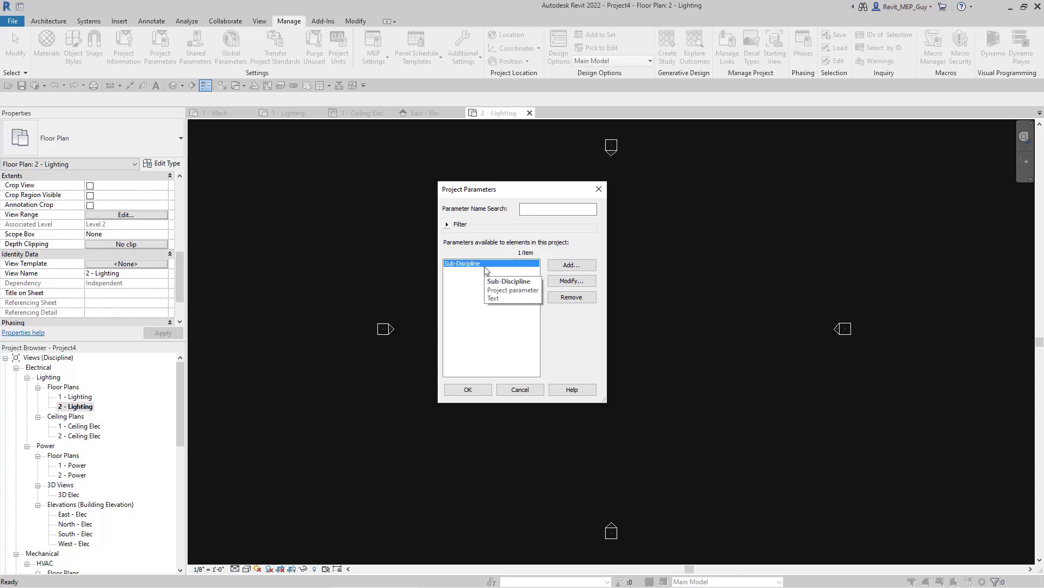
click(570, 265)
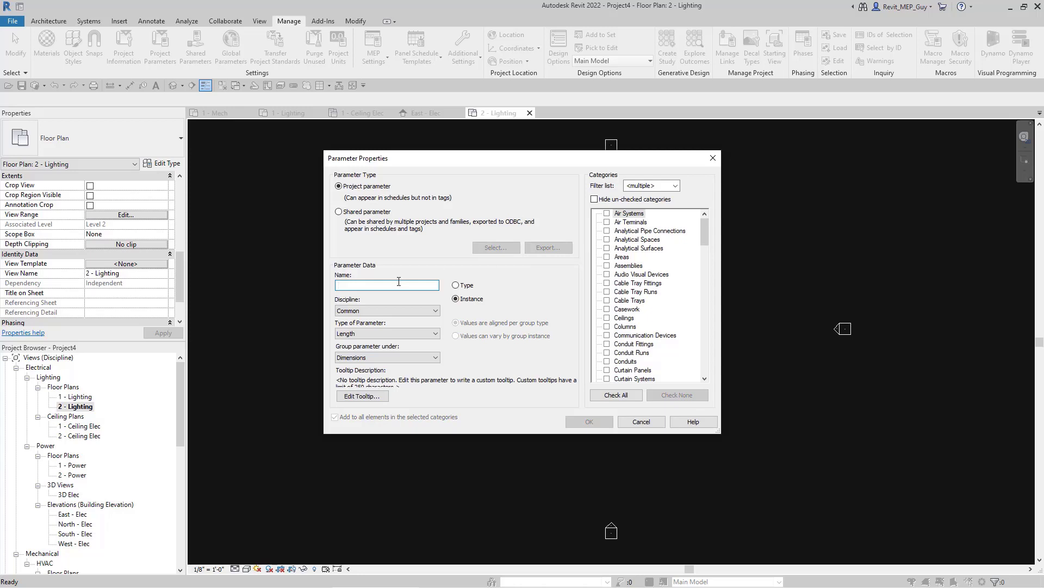
text(View Type)
click(380, 309)
click(380, 309)
click(364, 334)
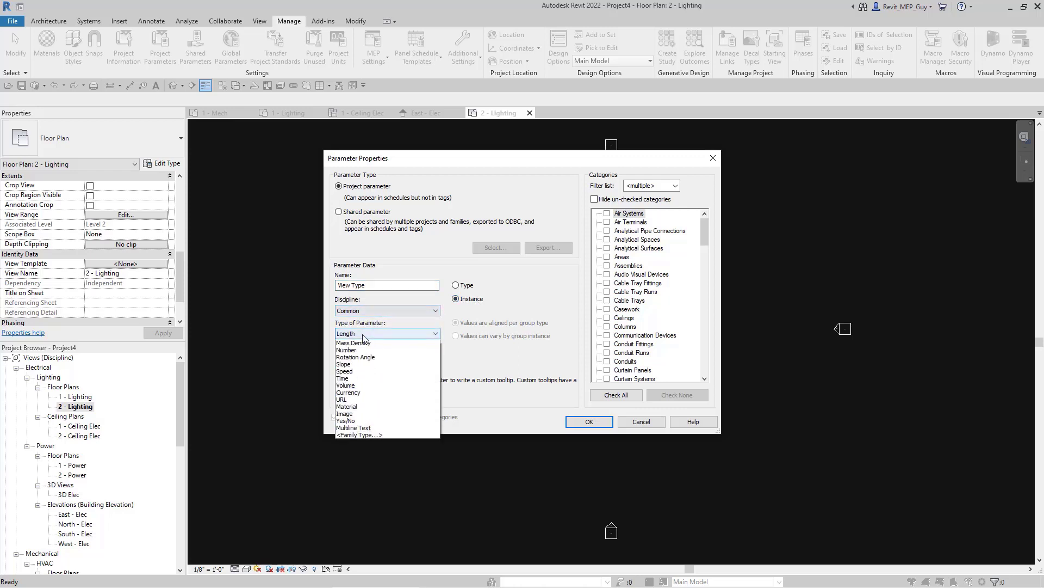
click(363, 342)
click(374, 358)
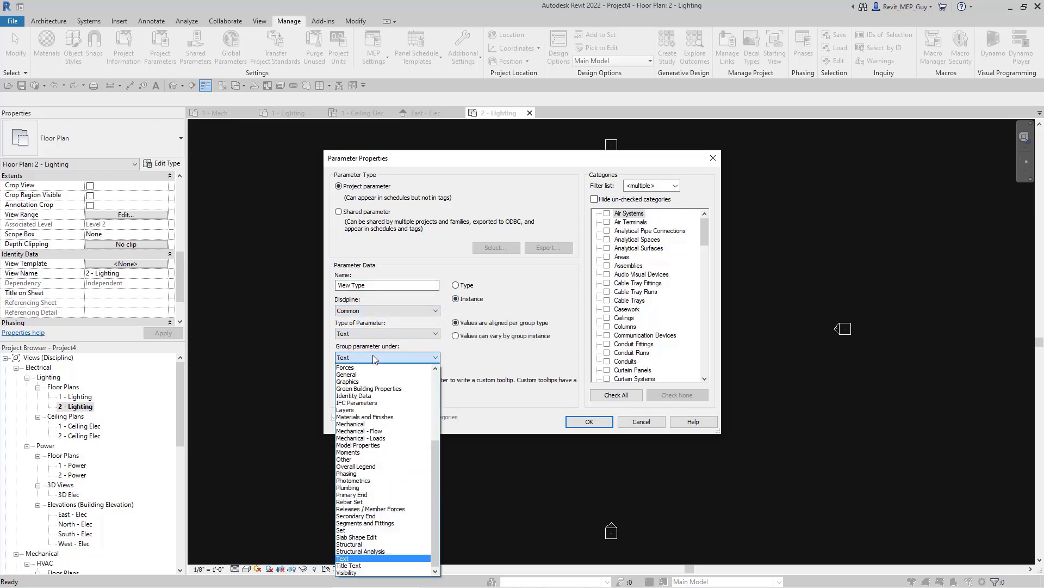
click(356, 382)
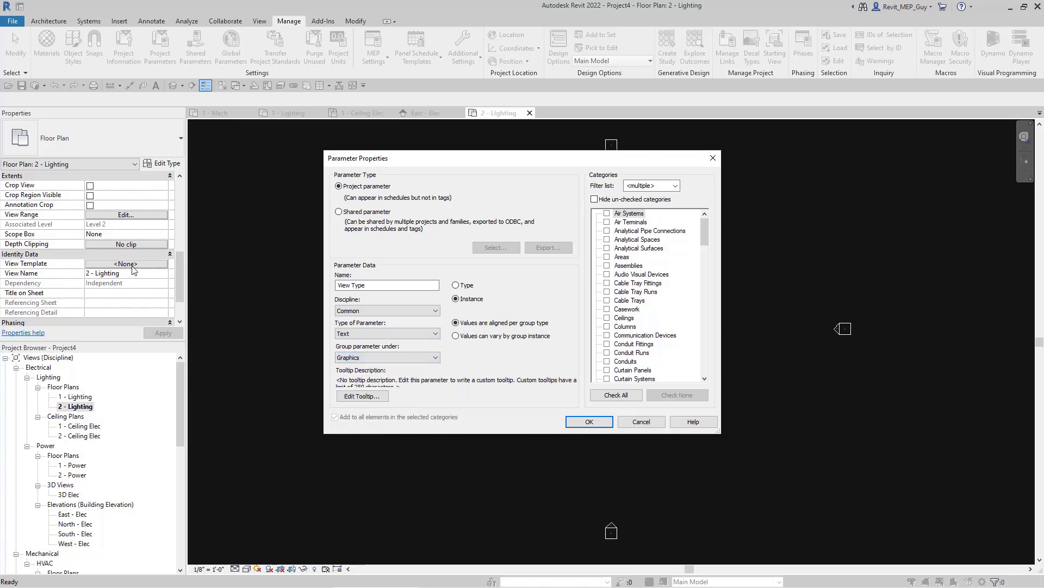
Assign the new View Type parameter to the Views category and accept the project parameters
drag(705, 239, 714, 374)
click(607, 327)
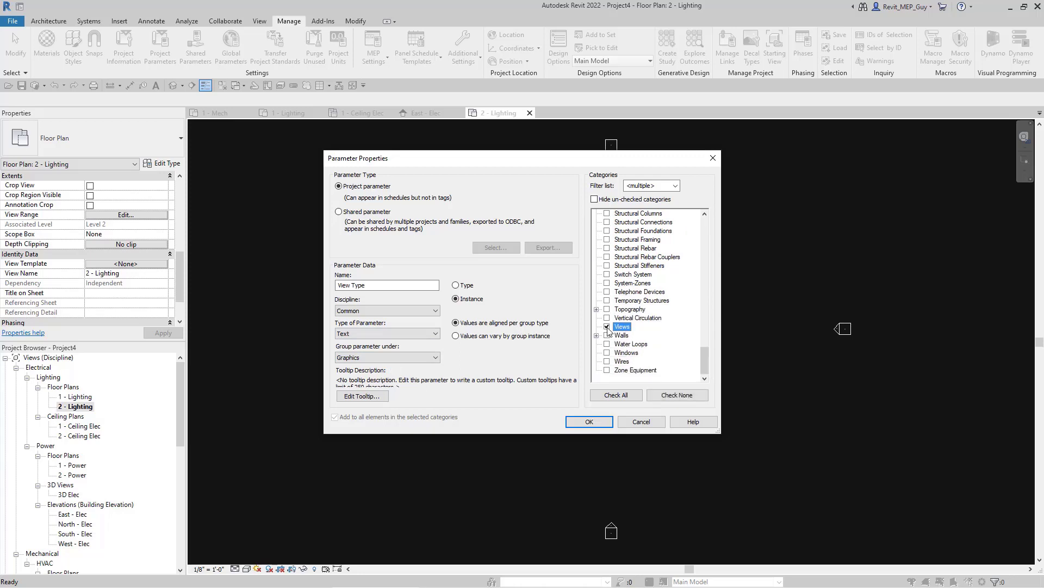
click(582, 422)
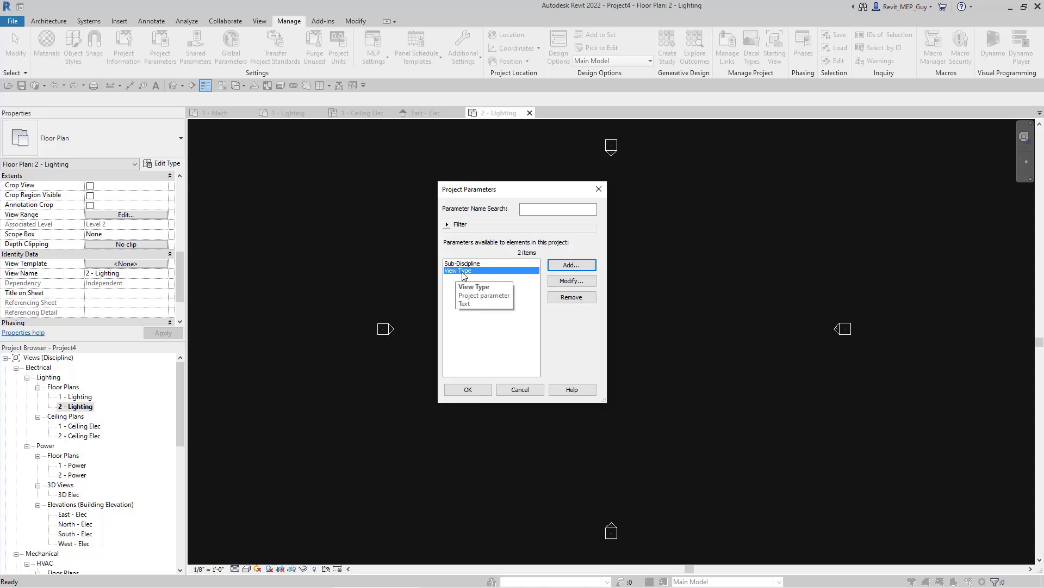
click(469, 389)
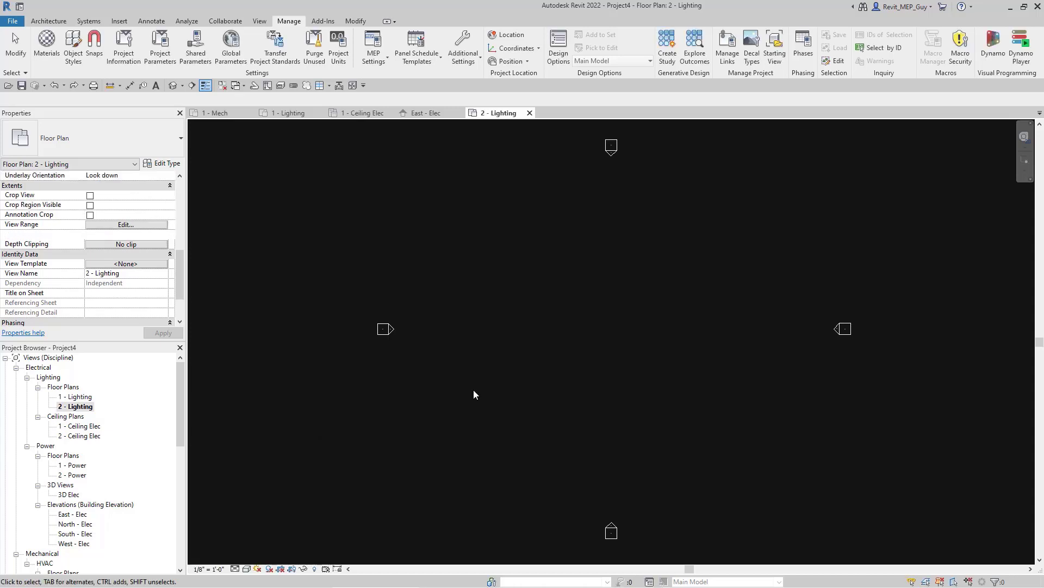
Set the View Type property of the 2 - Lighting floor plan to "Sheet View"
scroll(82, 245, up, 5)
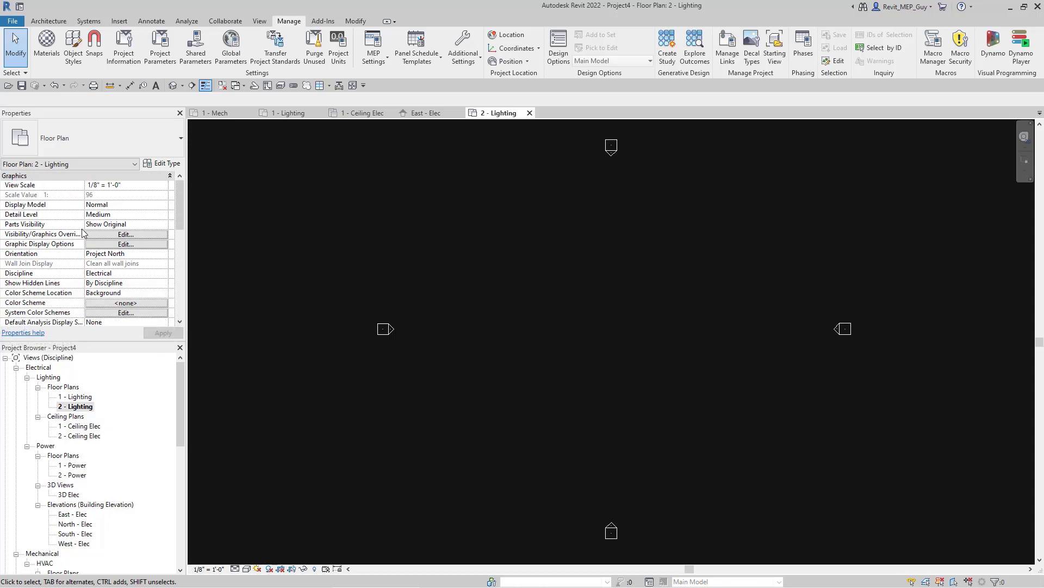
scroll(83, 232, down, 3)
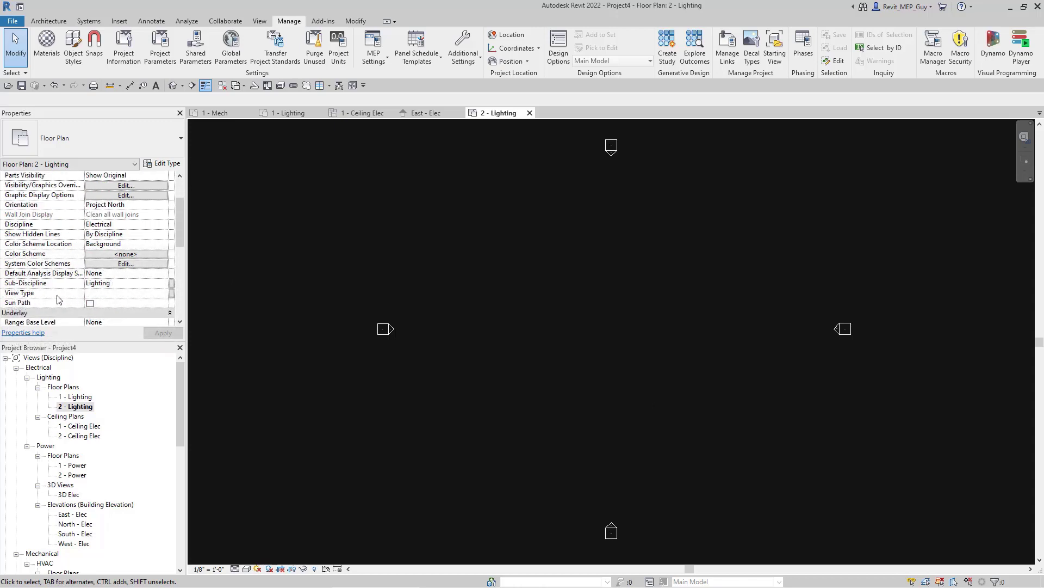
click(109, 294)
text(Sheet Vie)
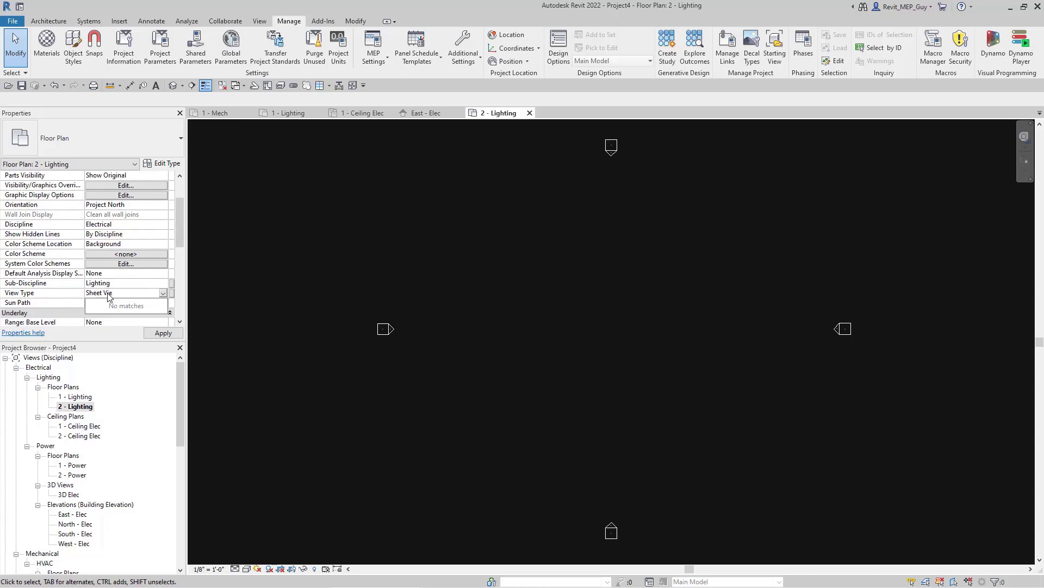
text(w)
key(Return)
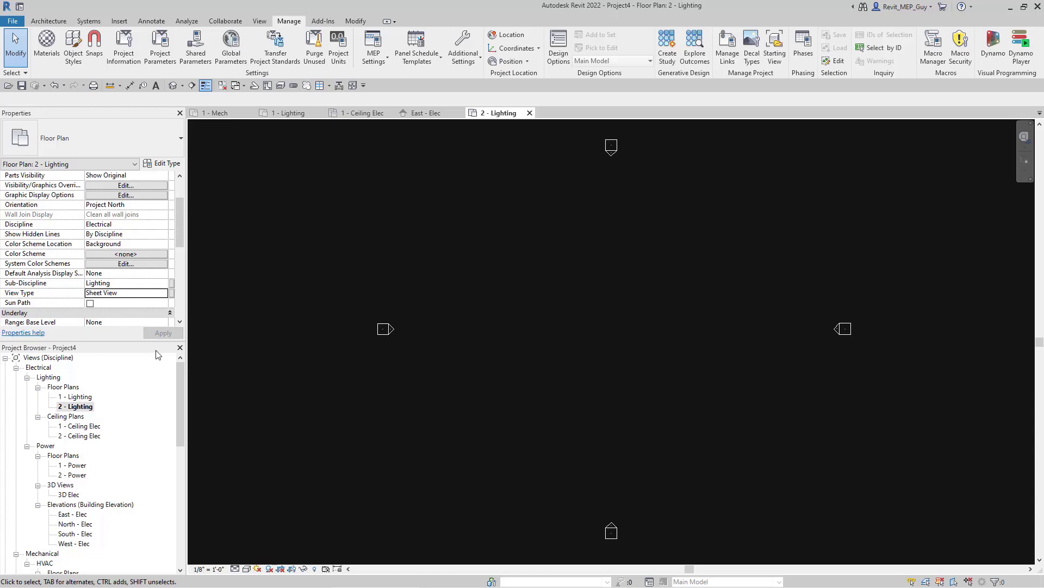
Open the 1 - Lighting floor plan and set its View Type property to the existing value Sheet View
double_click(79, 397)
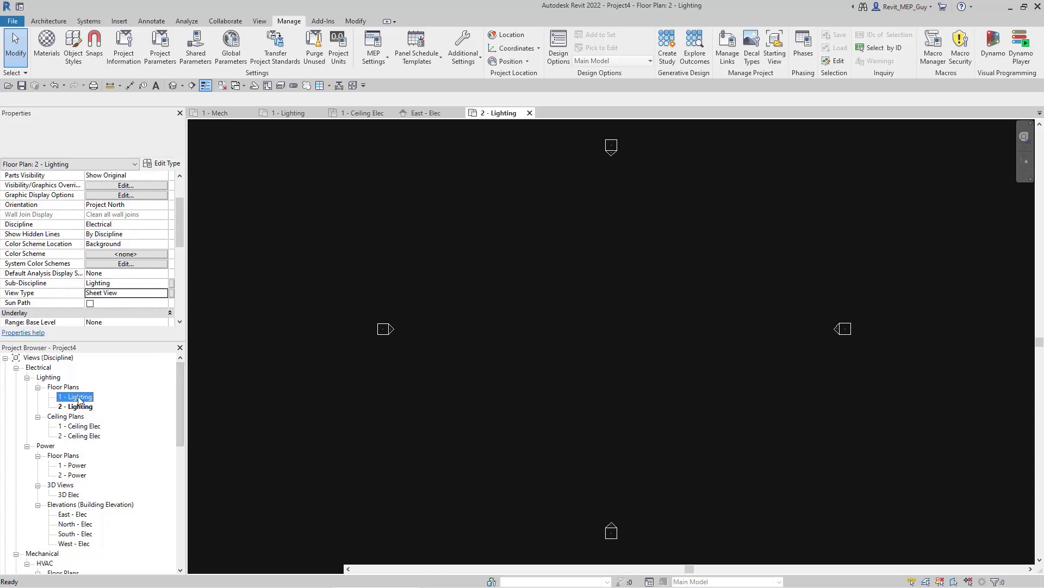
click(123, 293)
click(163, 294)
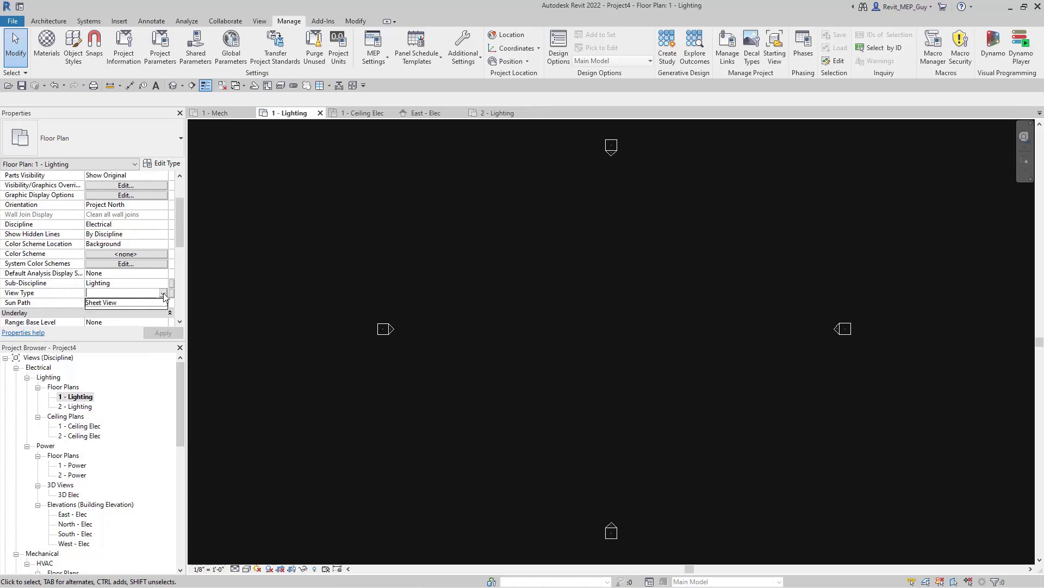
click(104, 304)
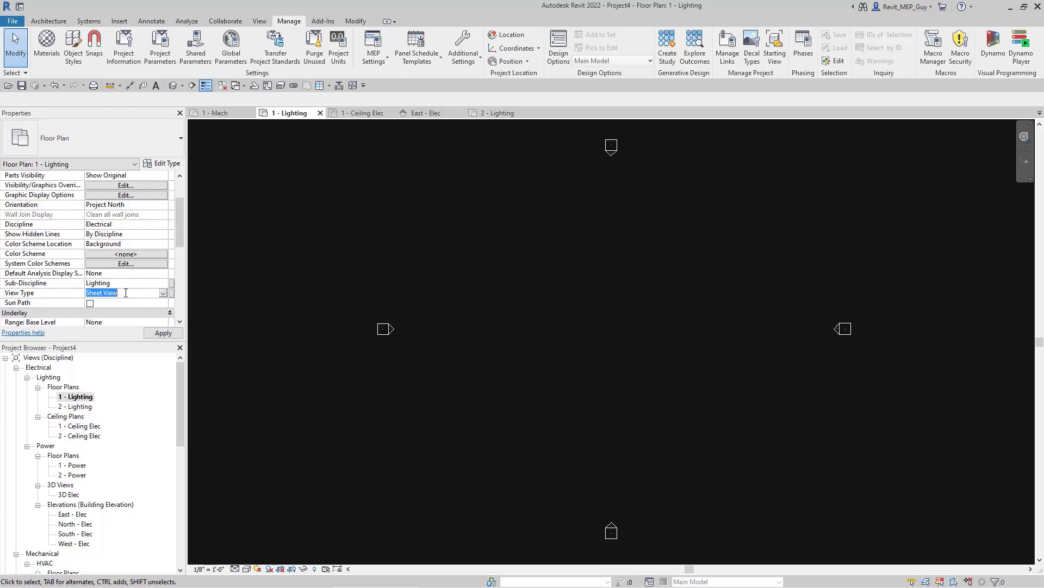
Edit the Discipline browser organization for views so the second grouping level uses View Type
right_click(50, 360)
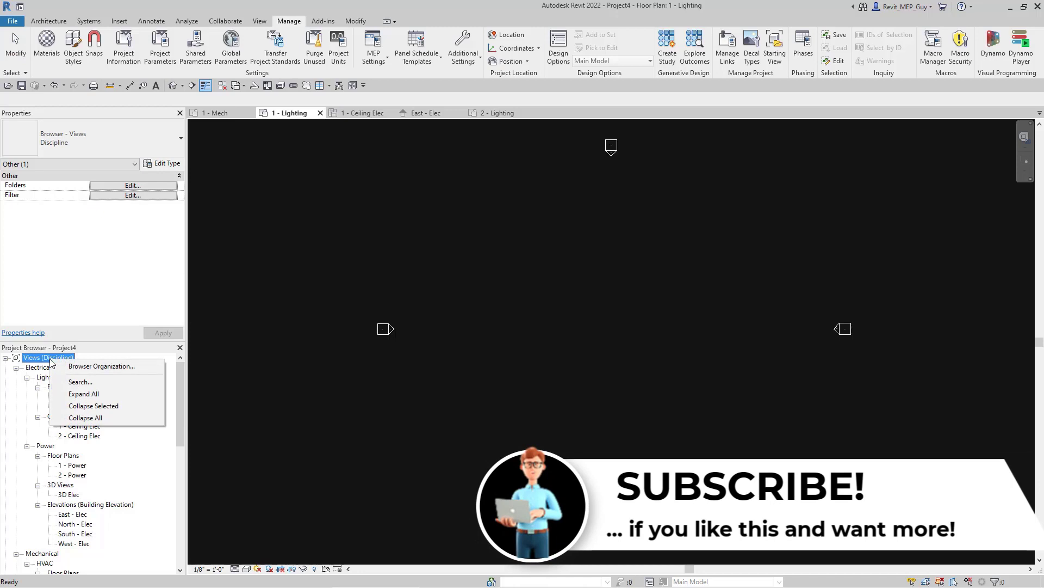
click(113, 368)
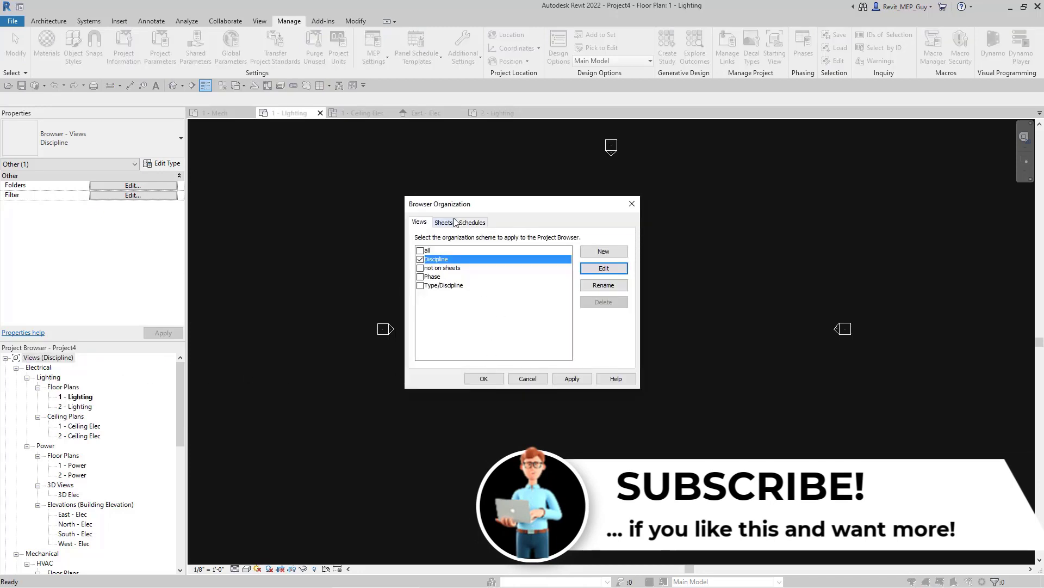
click(615, 268)
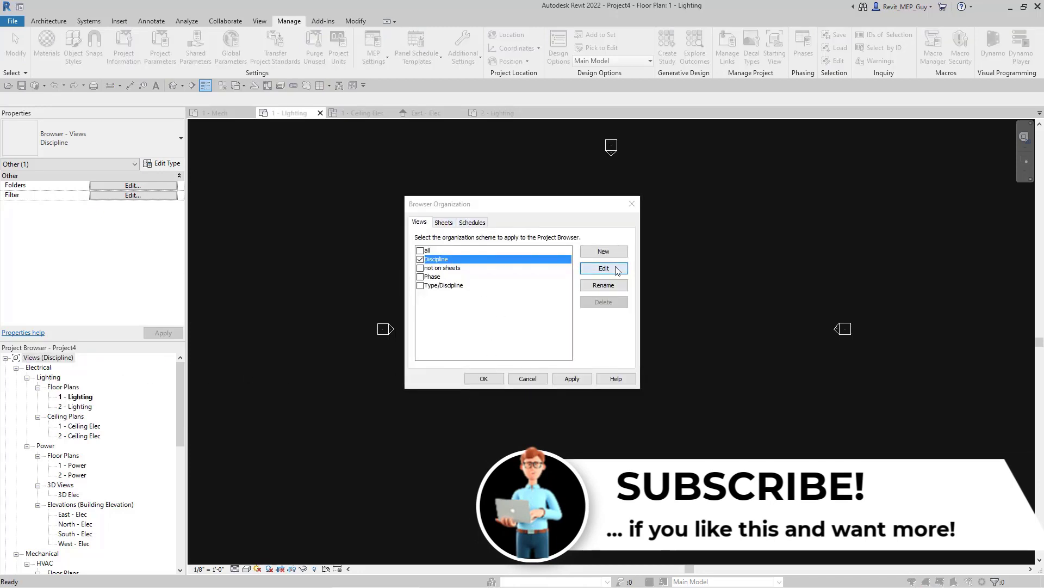
click(473, 168)
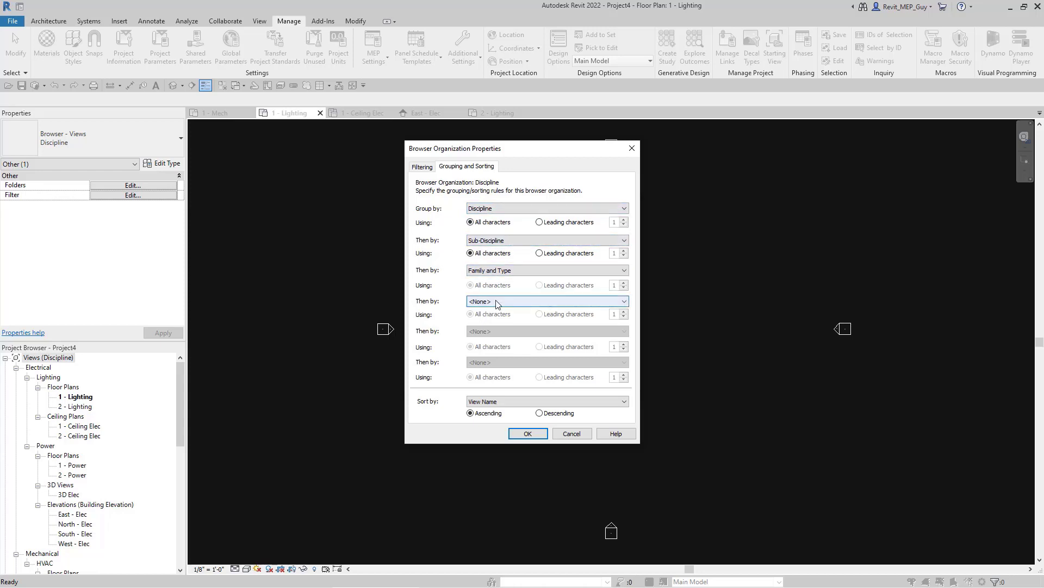
click(505, 243)
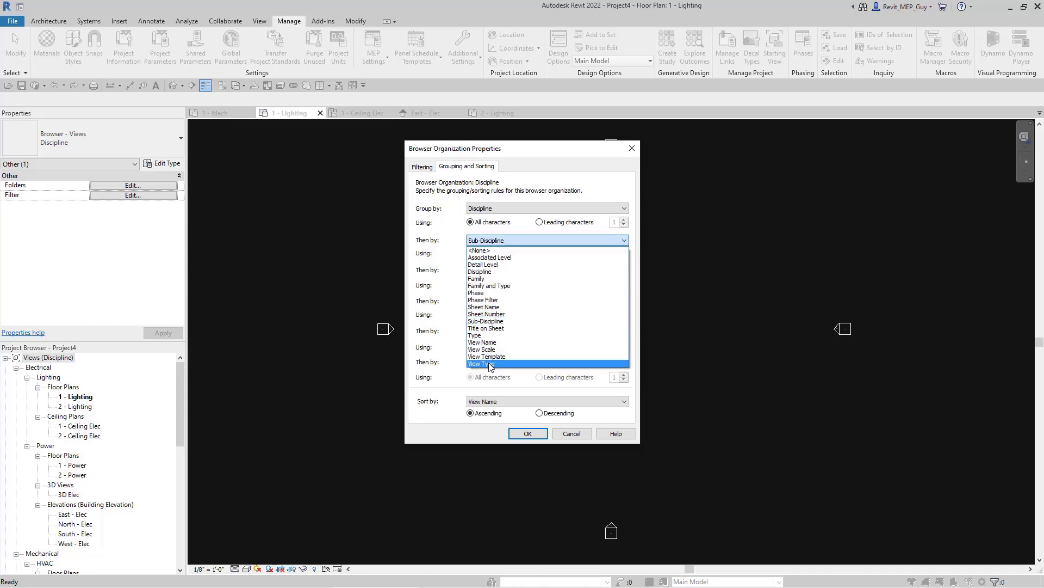
click(491, 365)
Set the third browser grouping level to Sub-Discipline and the fourth to Family and Type, and apply the organization
click(496, 271)
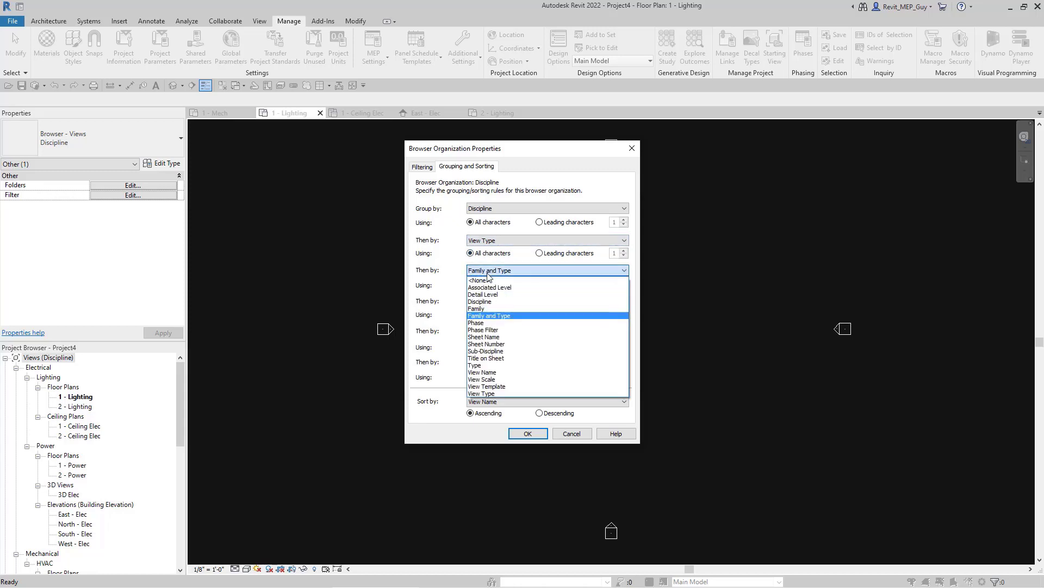
click(492, 301)
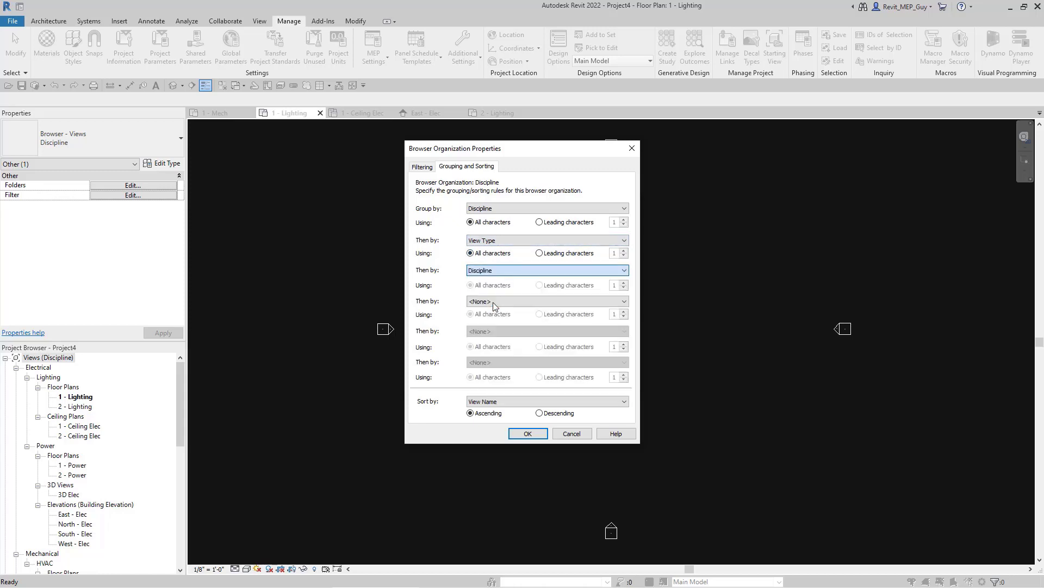
click(493, 274)
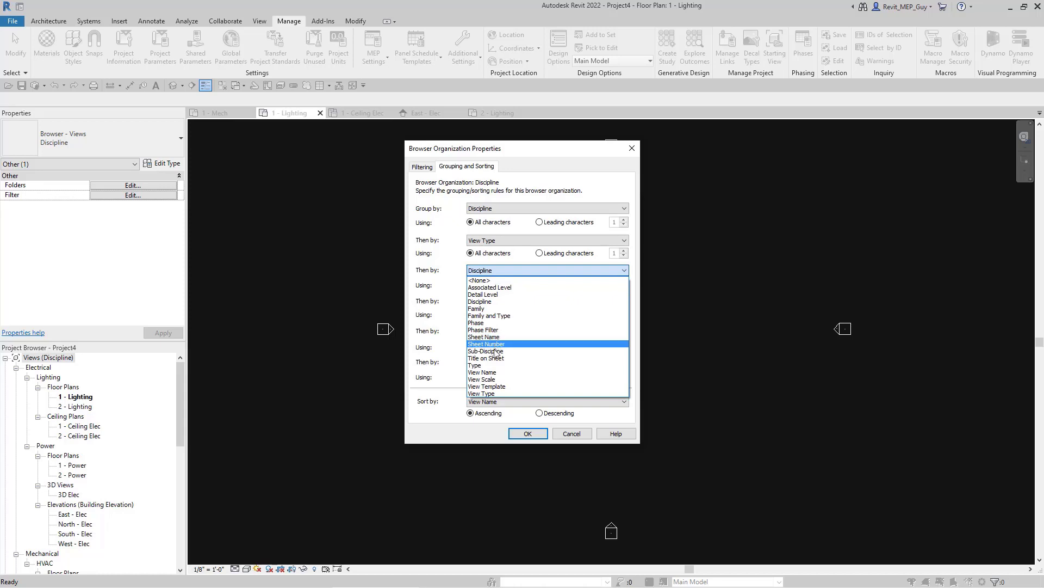
click(496, 350)
click(494, 302)
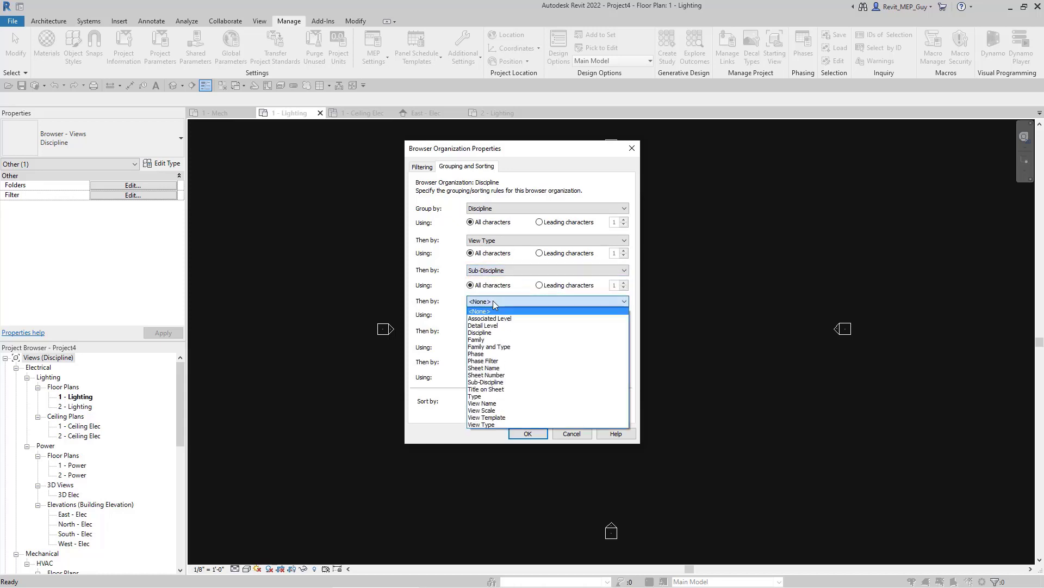
click(496, 346)
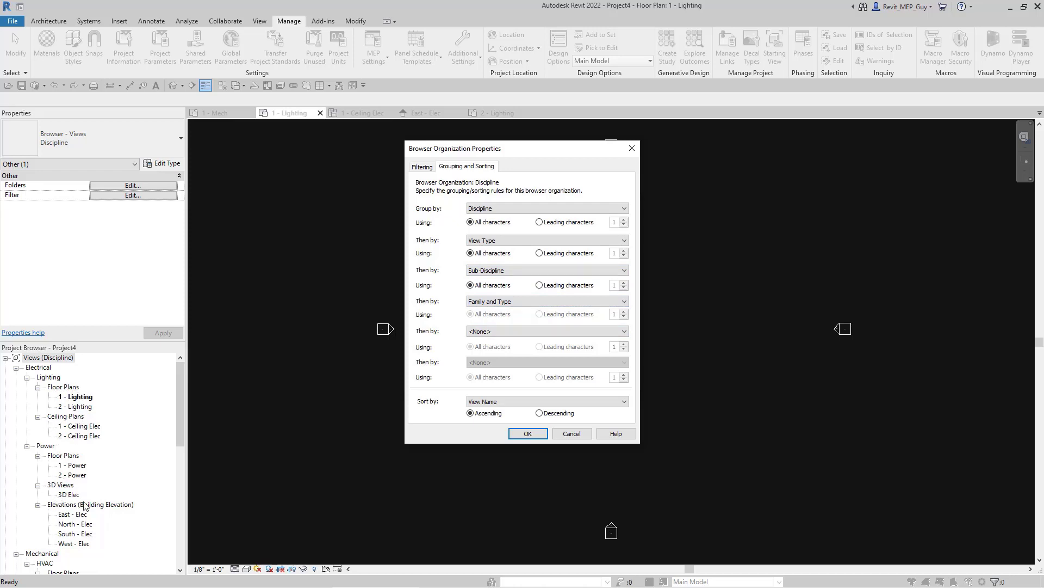
click(535, 432)
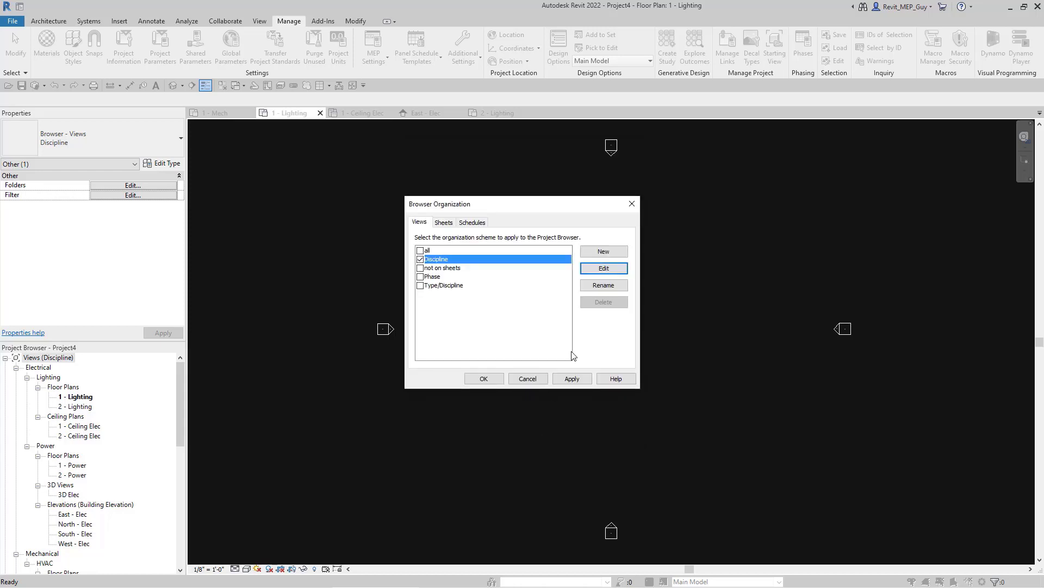
click(484, 379)
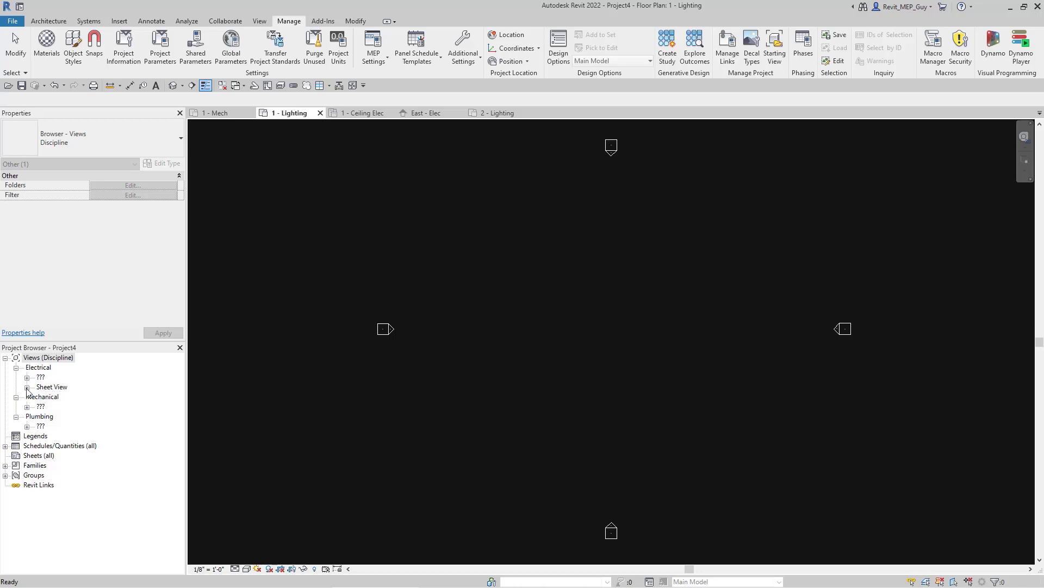
Expand the electrical Sheet View group down to its lighting floor plans in the project browser
click(27, 387)
click(37, 397)
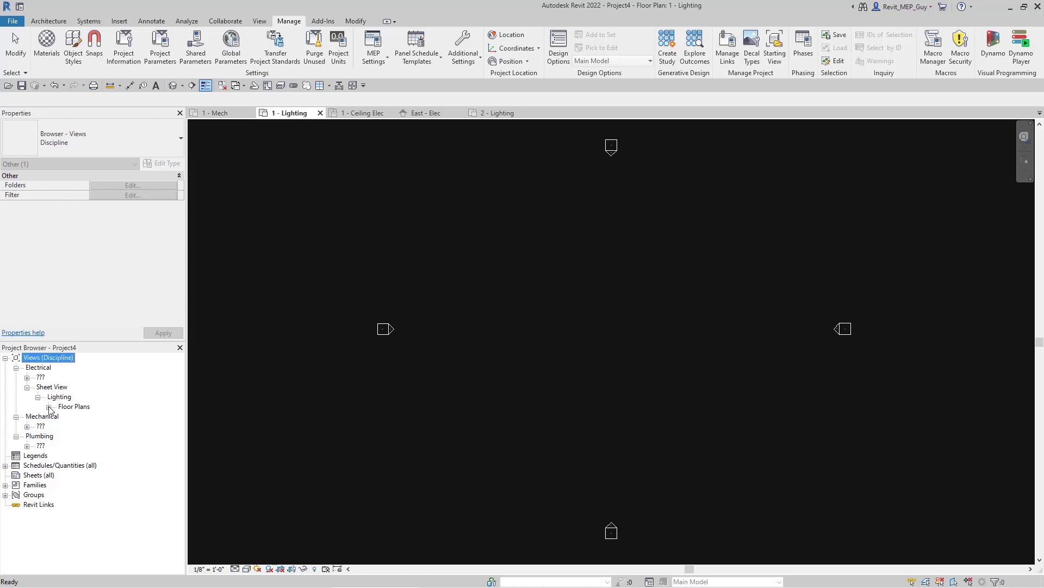
click(48, 406)
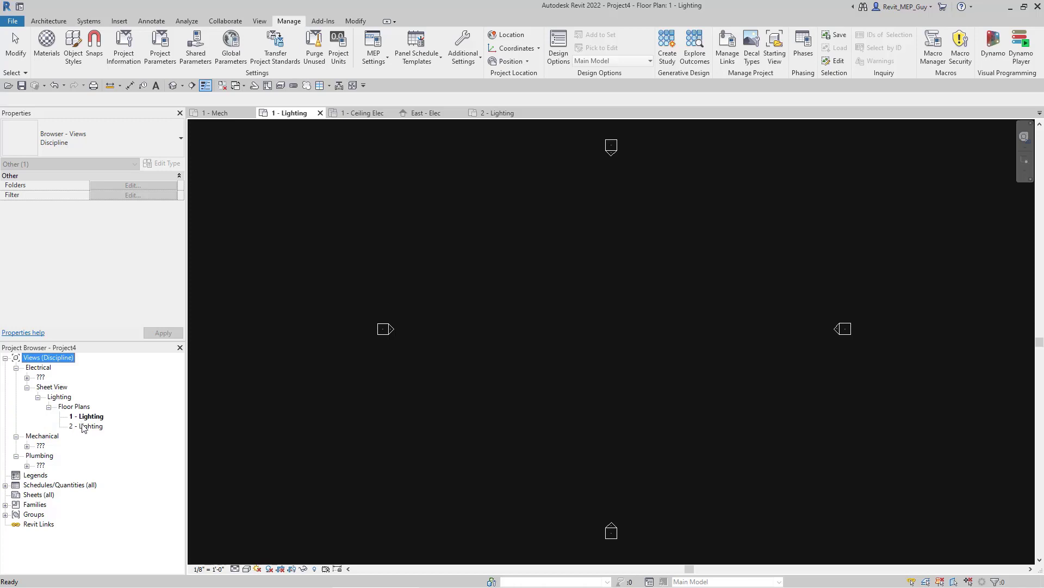
Set the View Type of both electrical lighting ceiling plans, 1 - Ceiling Elec and 2 - Ceiling Elec, to Sheet View
click(27, 377)
click(38, 386)
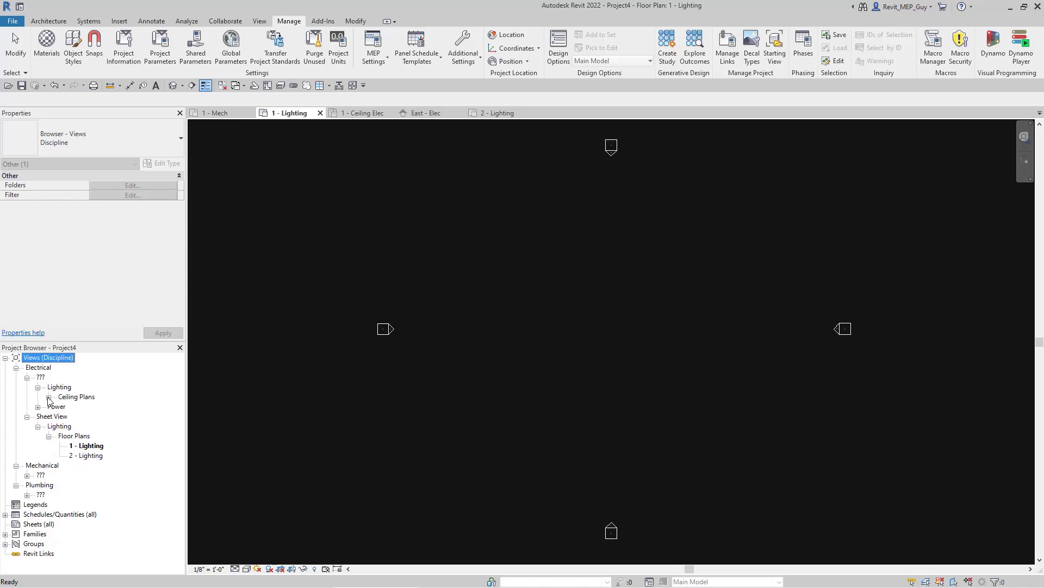
click(49, 397)
click(91, 407)
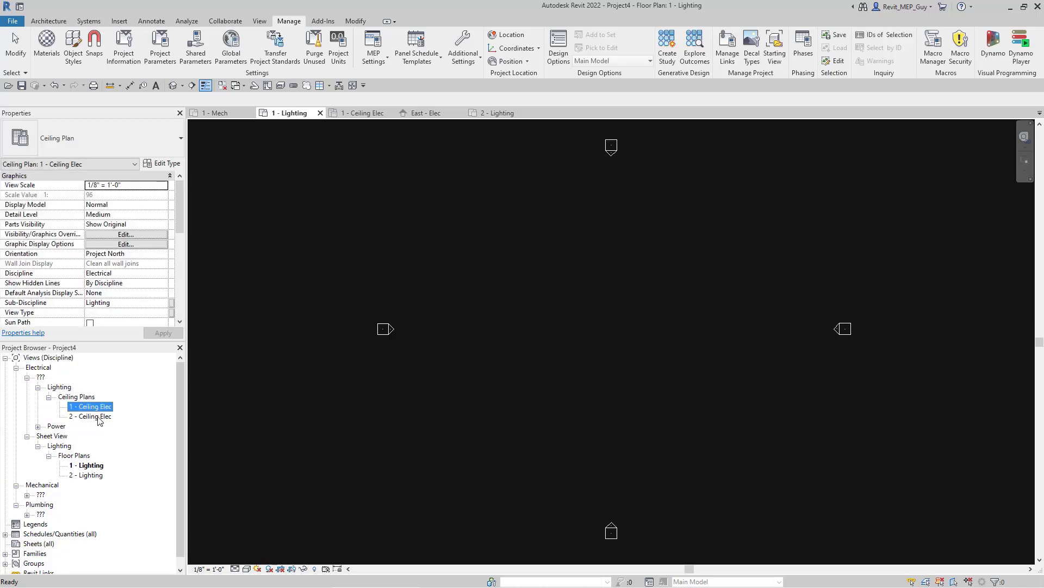
ctrl+click(97, 417)
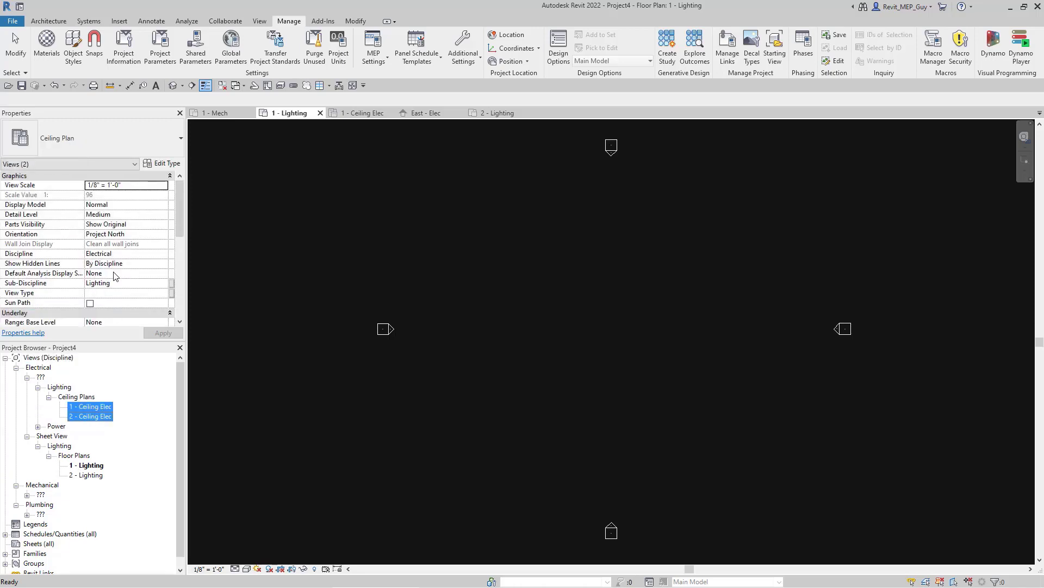
click(160, 294)
click(163, 294)
click(120, 307)
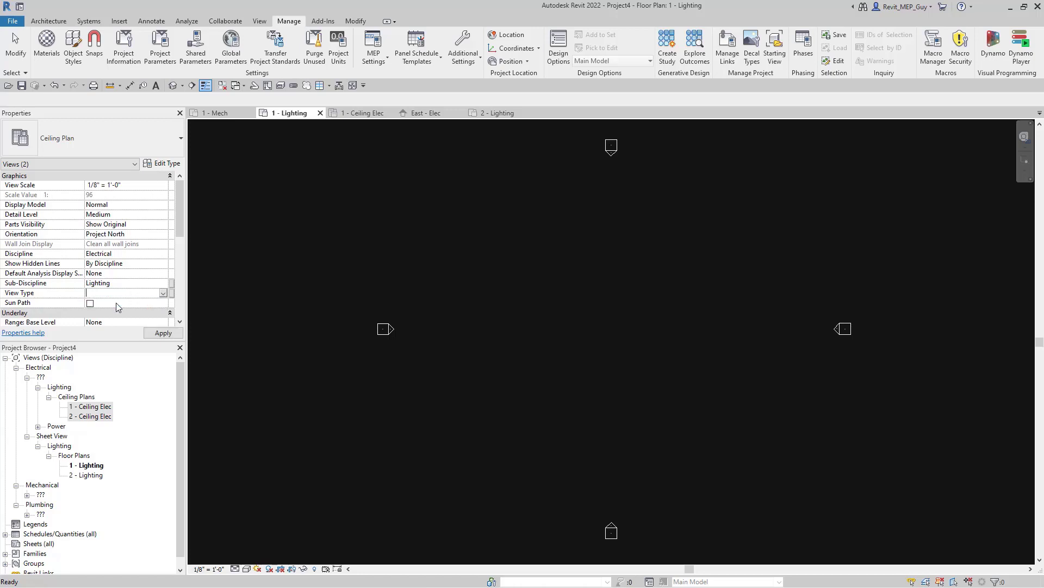
click(162, 333)
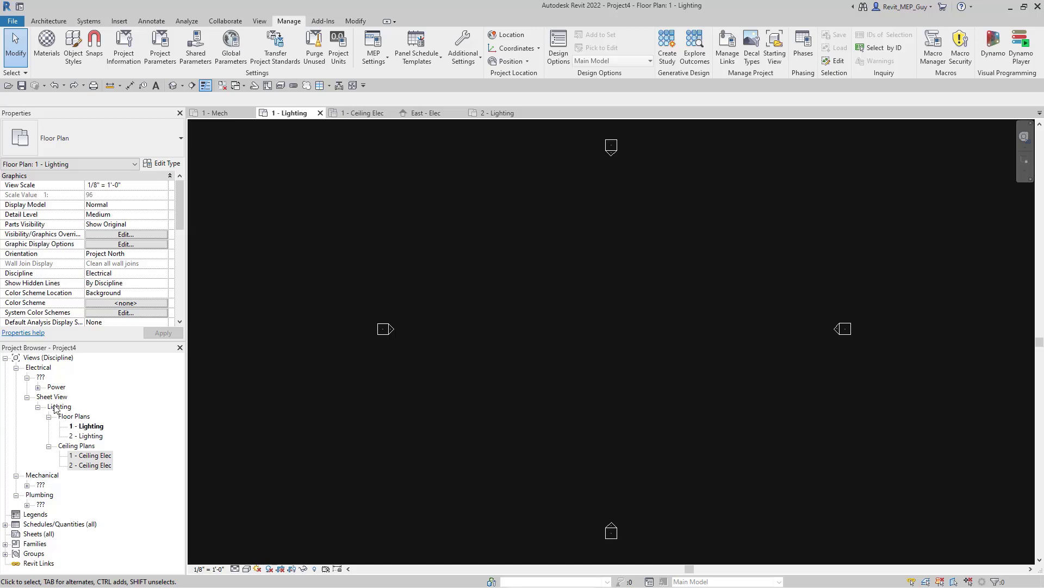
scroll(121, 292, down, 3)
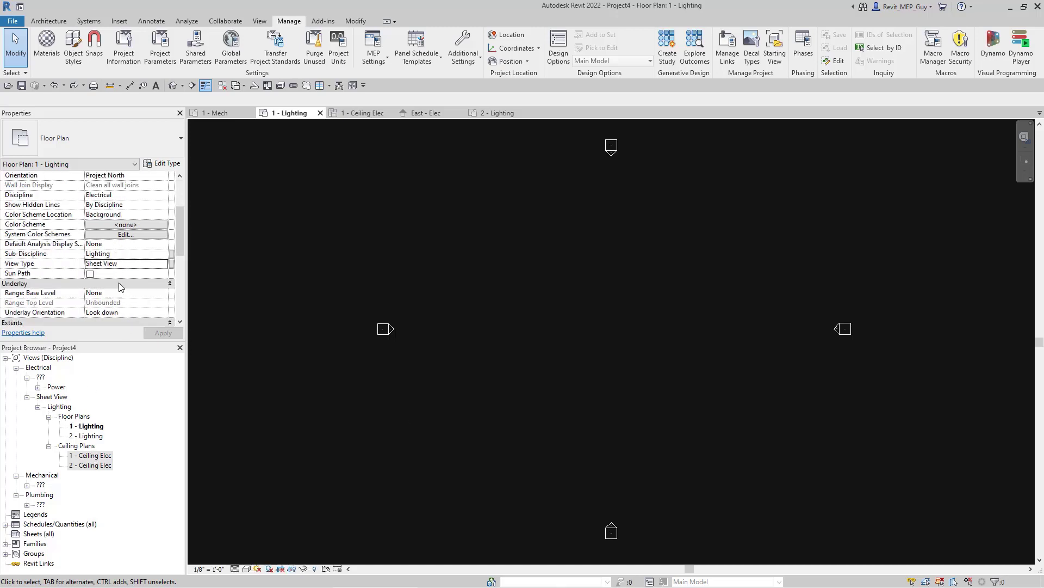
scroll(108, 279, down, 2)
scroll(111, 286, down, 2)
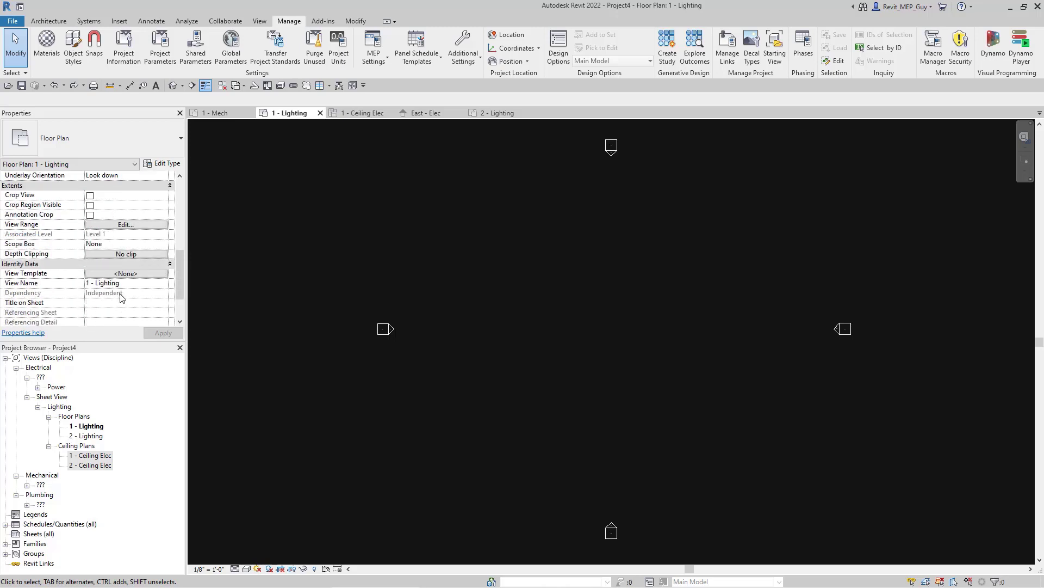
scroll(121, 296, down, 2)
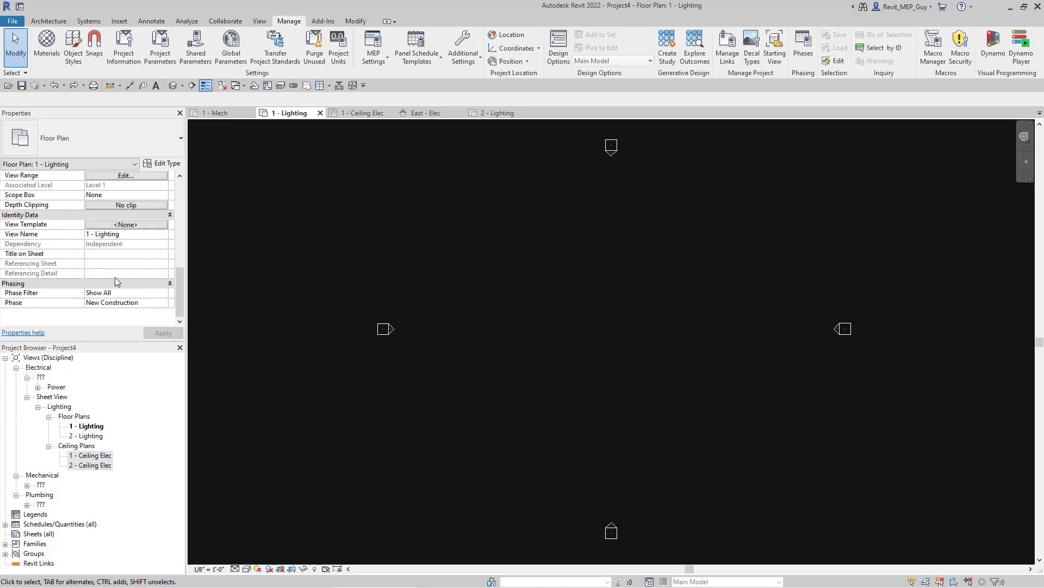
scroll(117, 274, up, 5)
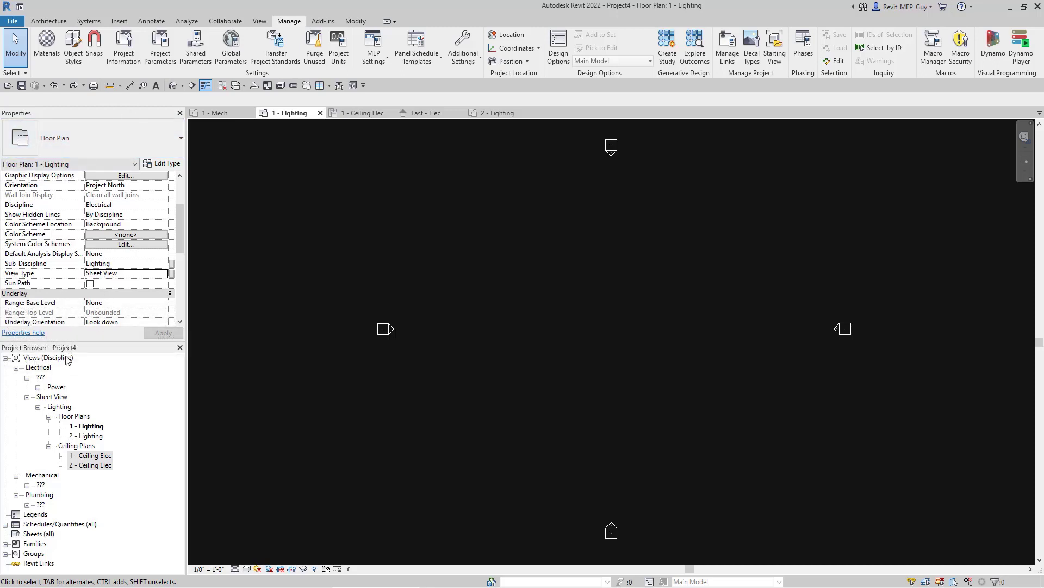
Edit the Discipline browser organization so views sort by Associated Level in ascending order, and apply it
right_click(48, 362)
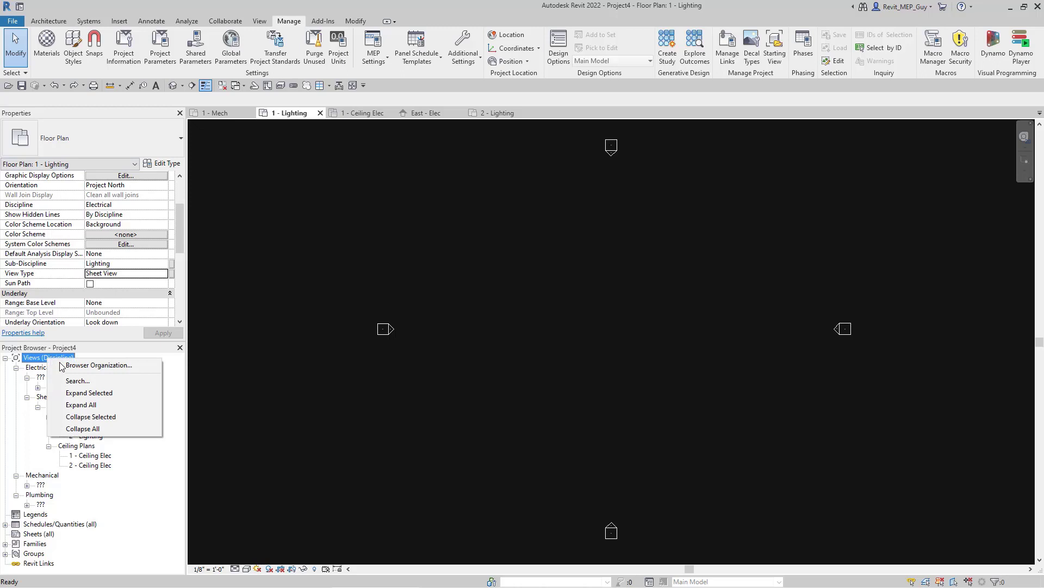
click(93, 367)
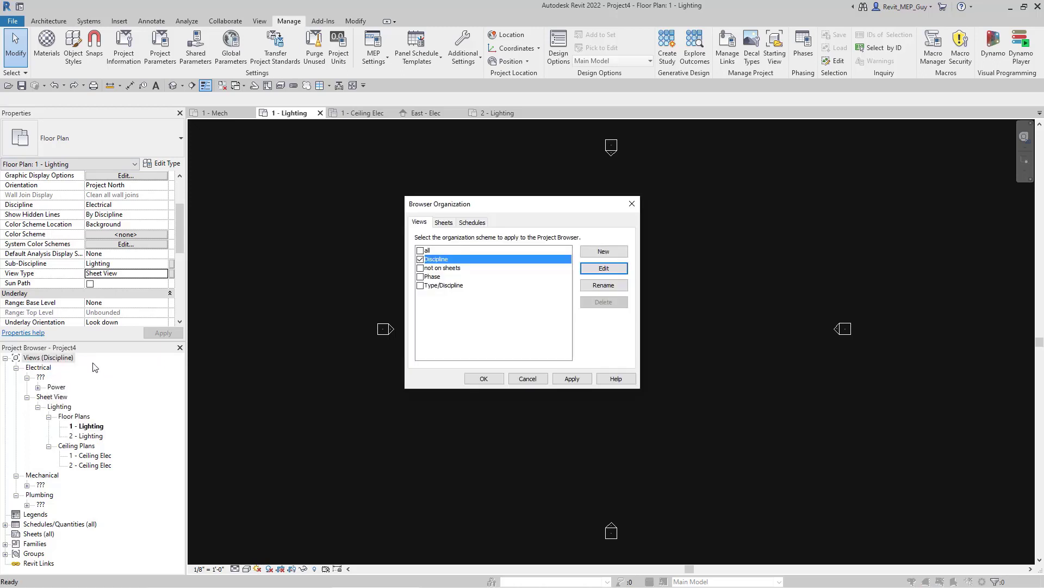
click(613, 273)
click(465, 169)
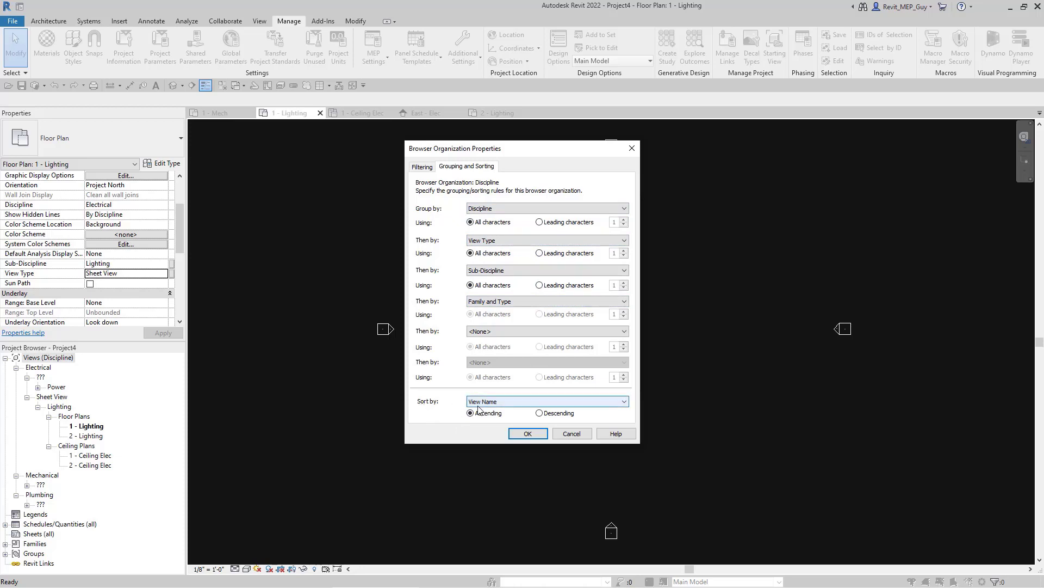
click(499, 405)
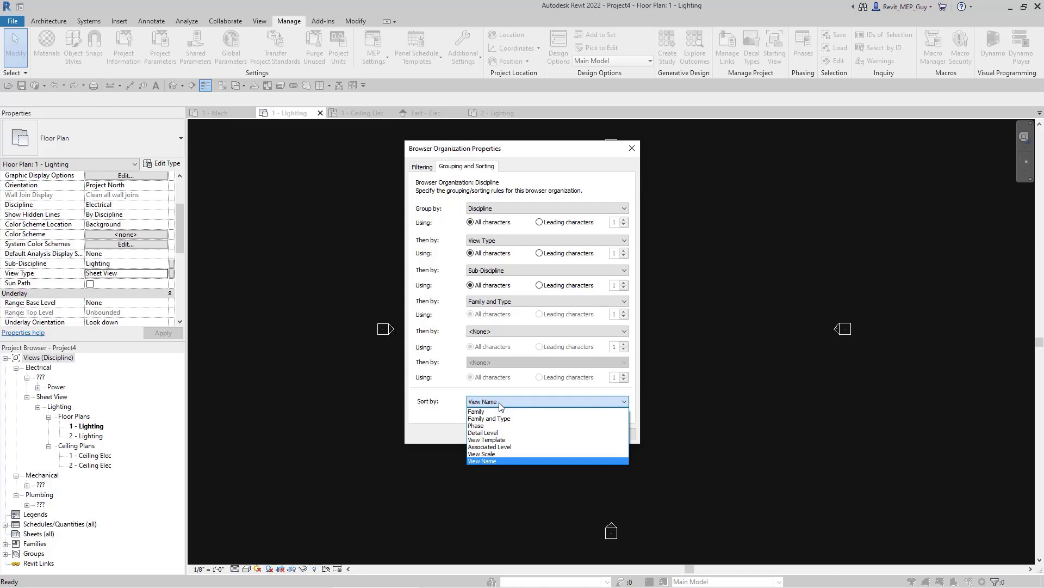
click(496, 446)
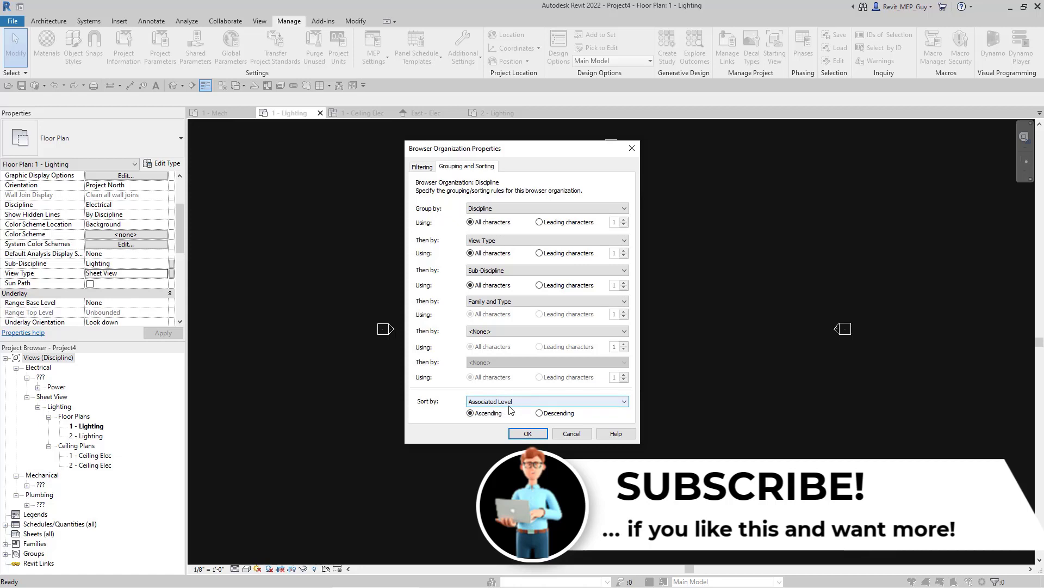
click(527, 433)
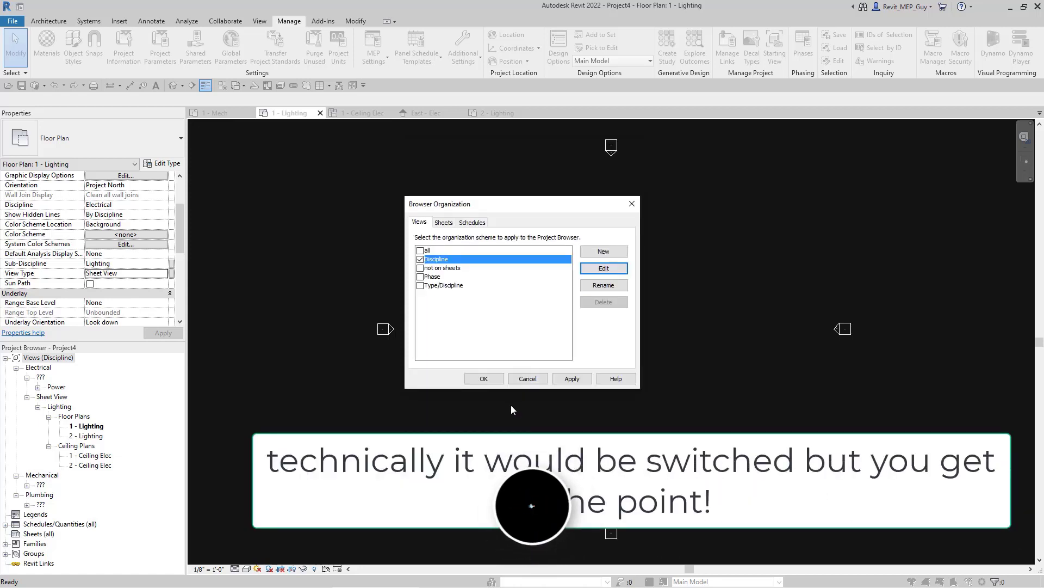
click(488, 379)
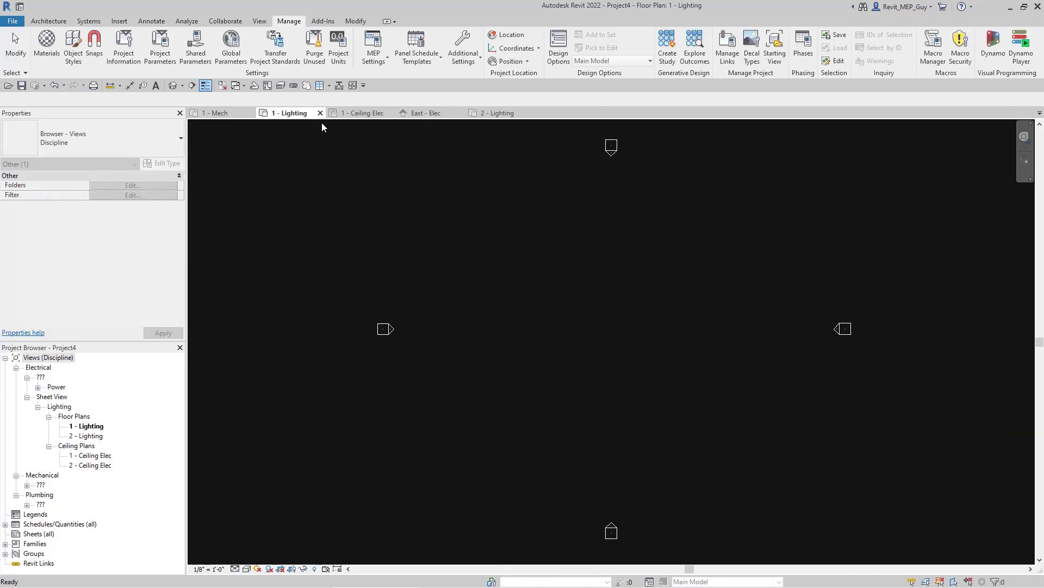
Set the View Type of the mechanical HVAC floor plans 1 - Mech and 2 - Mech to Working View
click(259, 21)
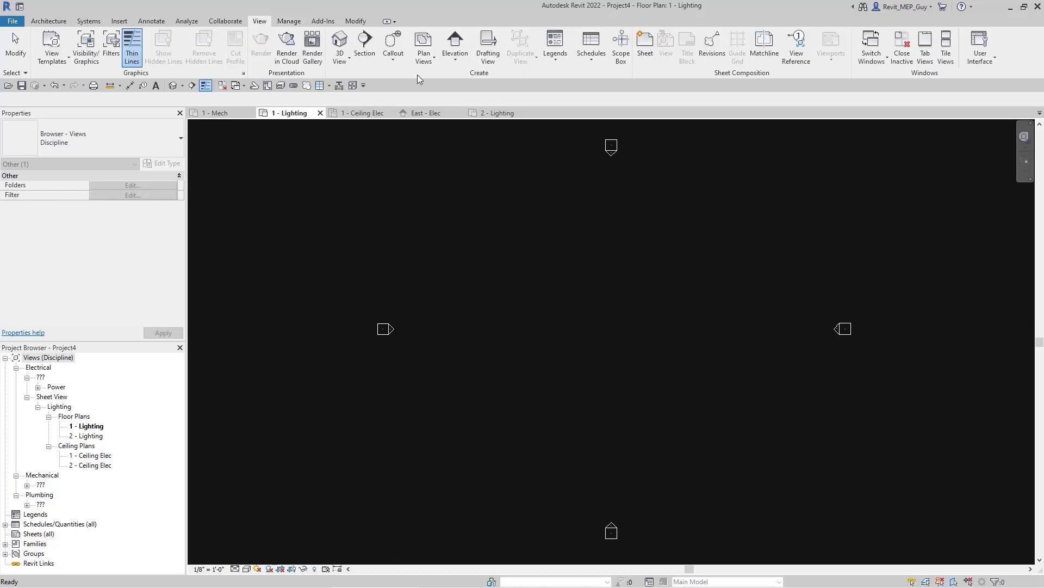
click(26, 485)
scroll(81, 460, down, 2)
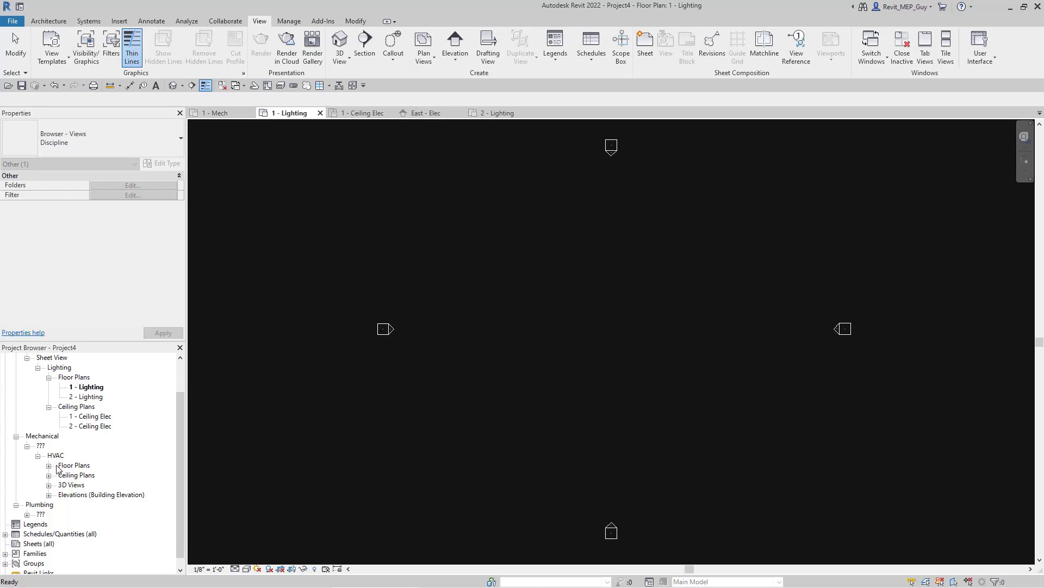
click(49, 466)
click(84, 475)
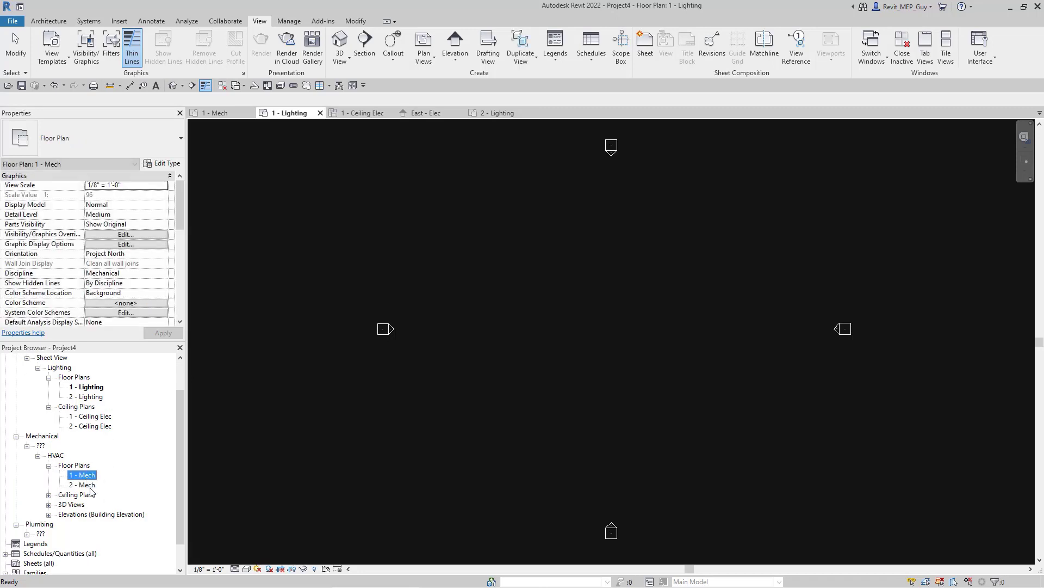
ctrl+click(83, 484)
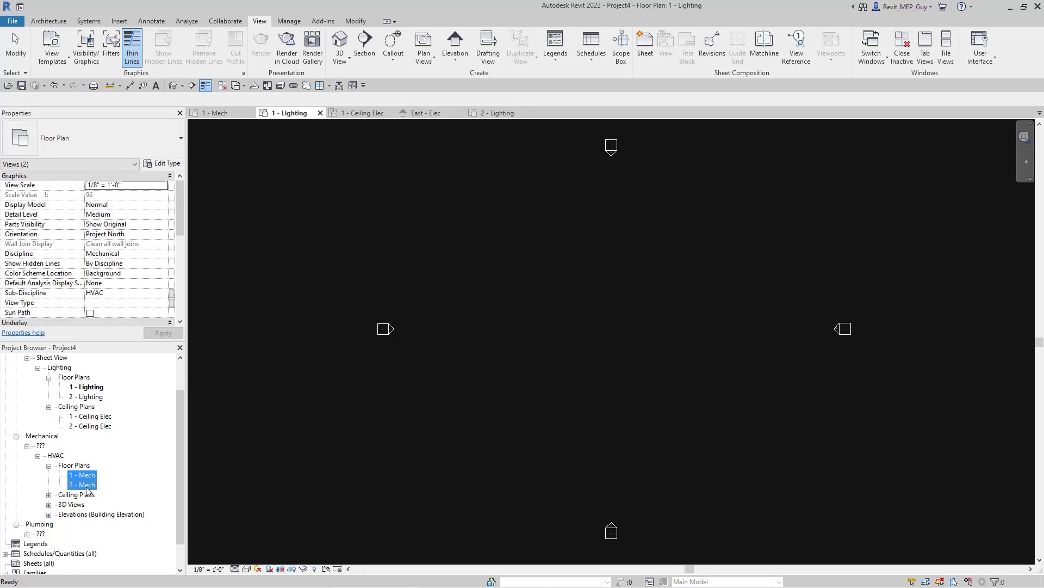
click(112, 302)
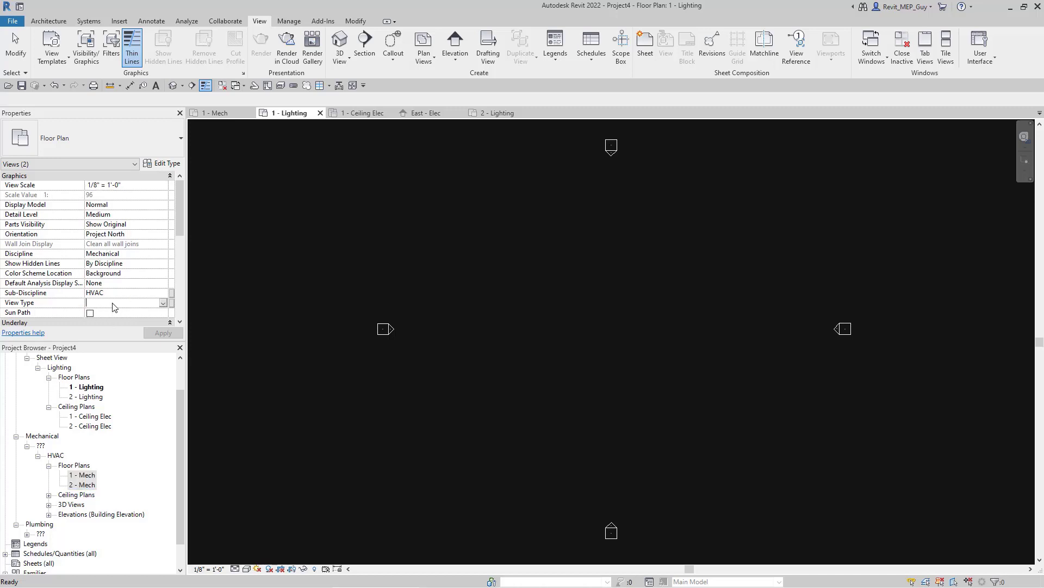
click(114, 304)
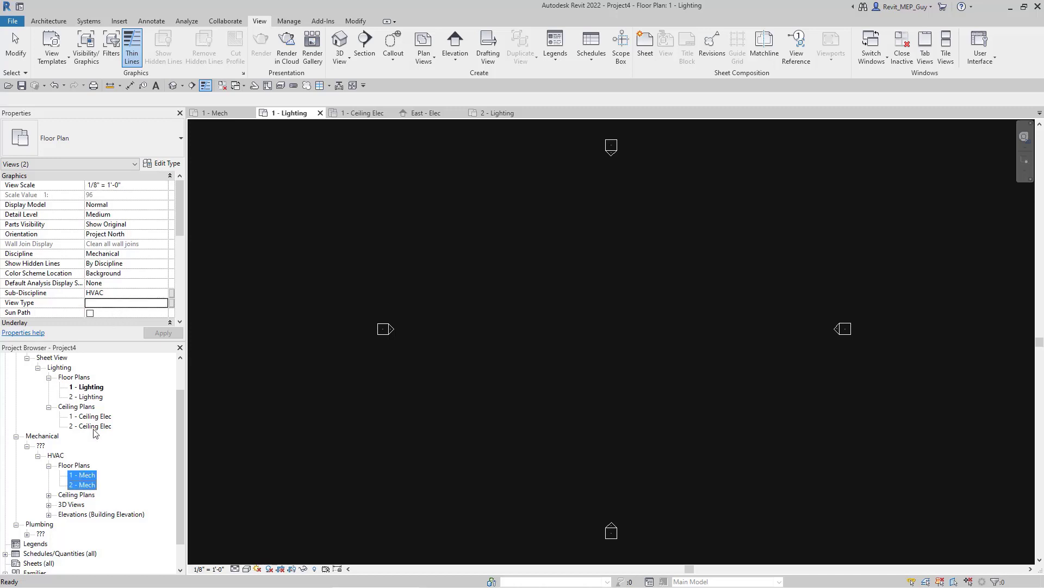
click(103, 305)
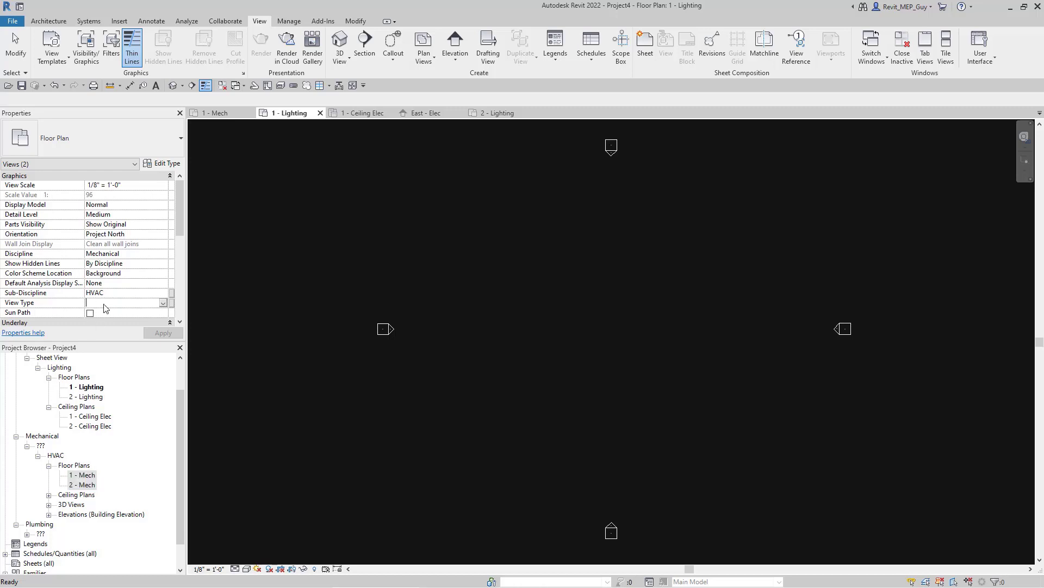
text(Wor)
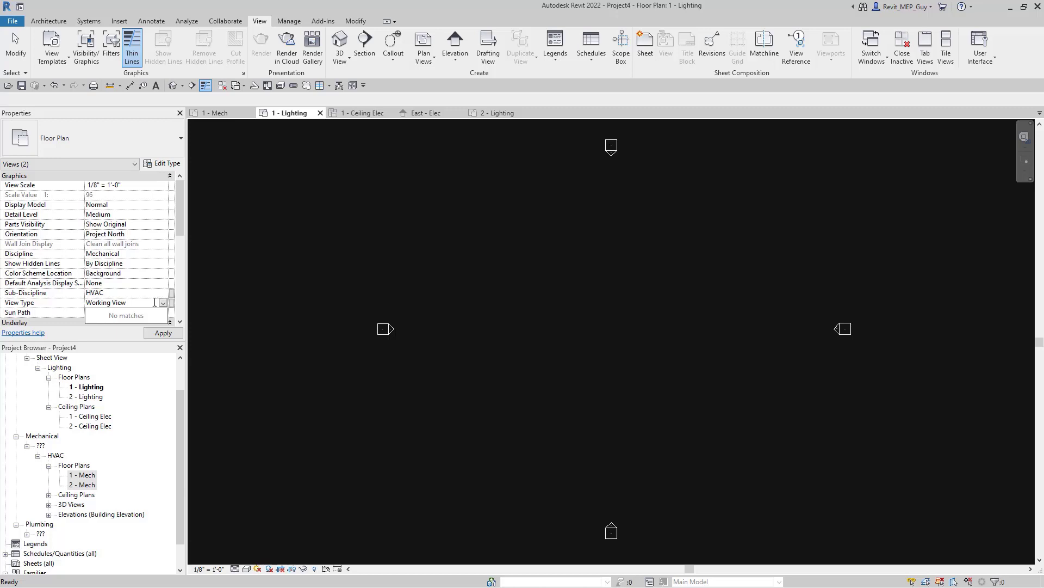
text(king View)
key(Return)
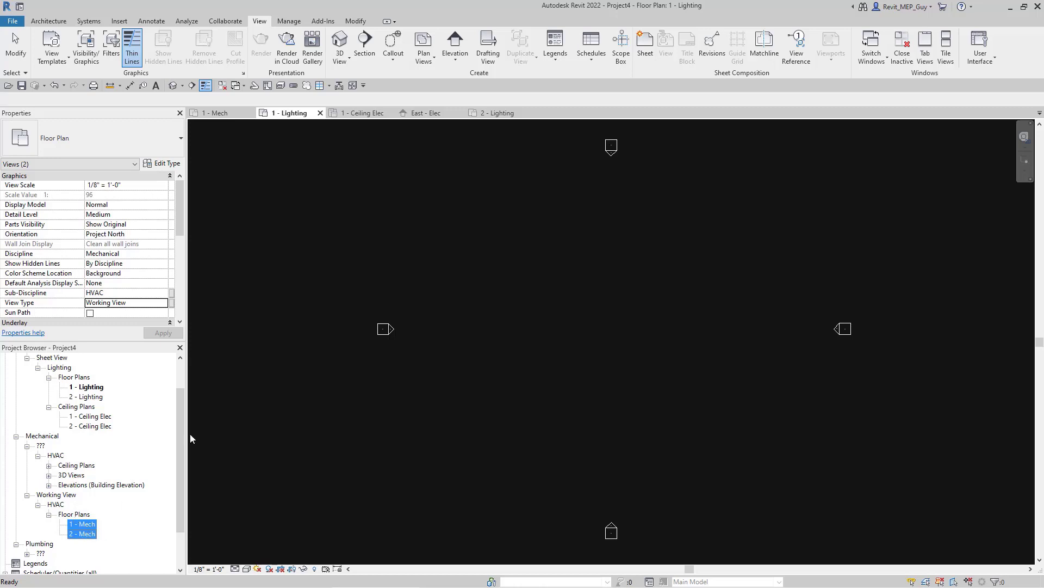
Create new floor plan views of type Floor Plan for Level 3 through Level 10
click(424, 57)
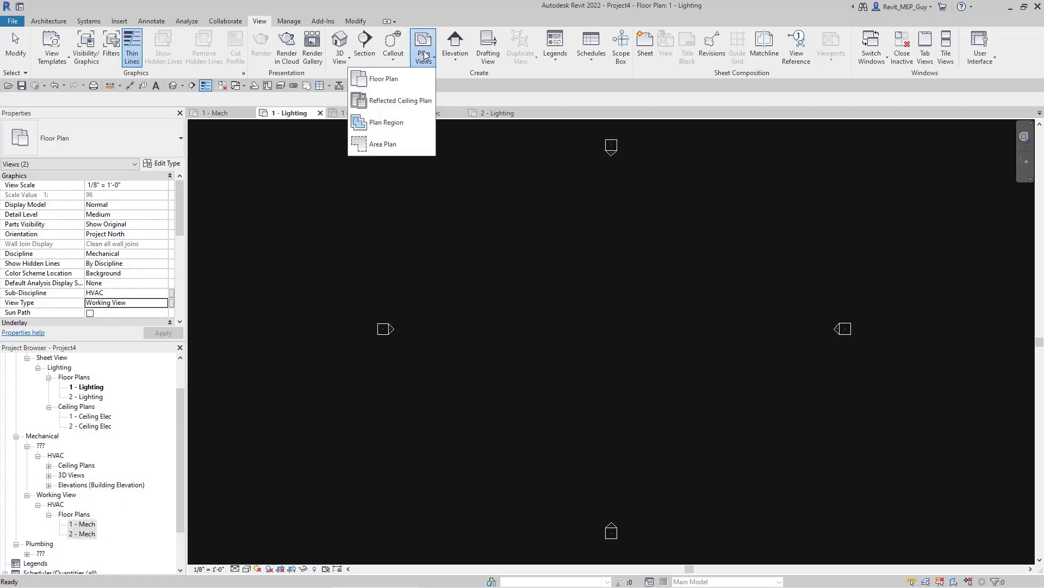
click(394, 80)
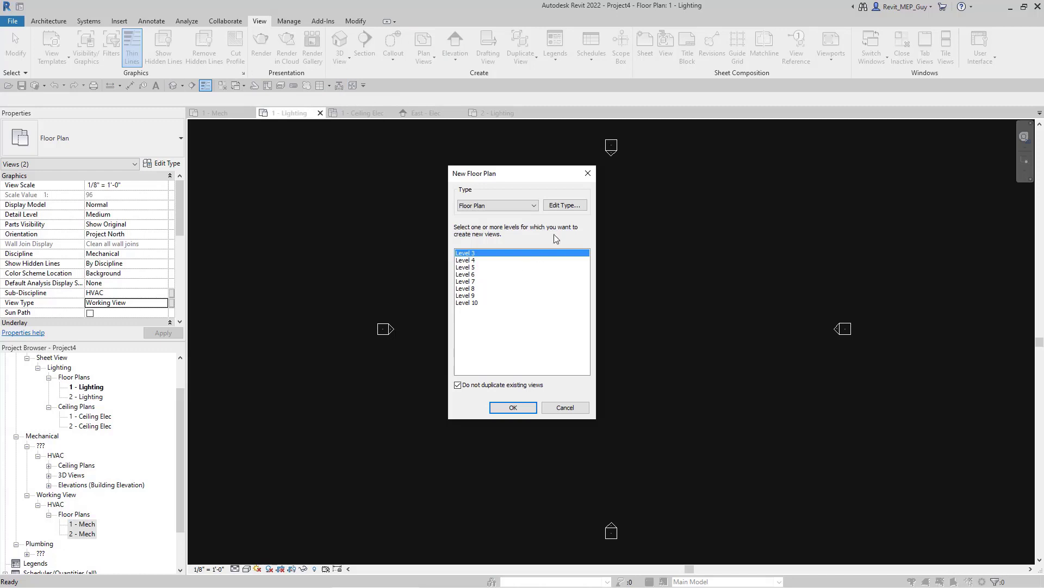
click(528, 210)
click(485, 219)
shift+click(482, 307)
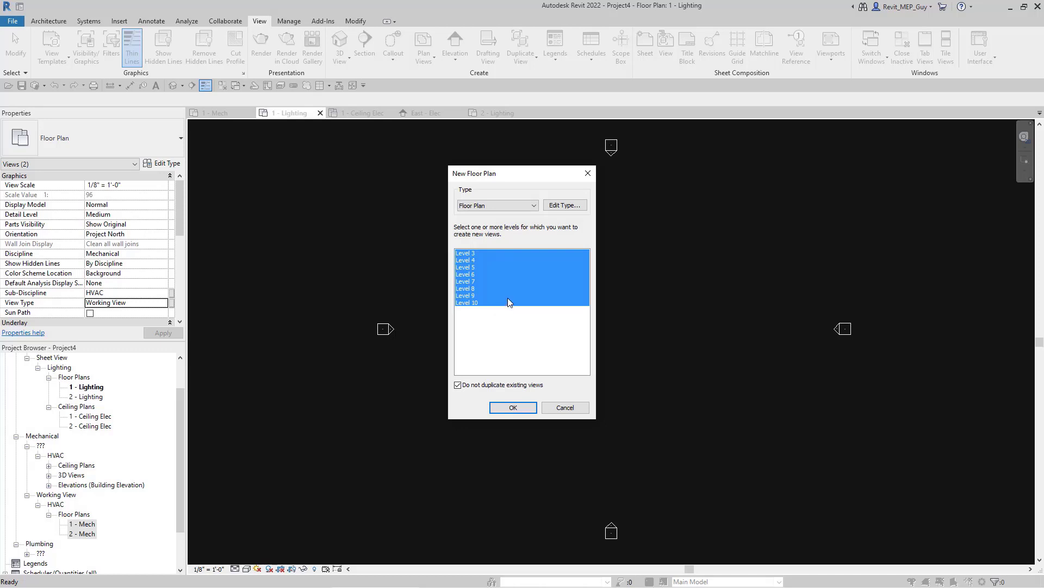
click(508, 413)
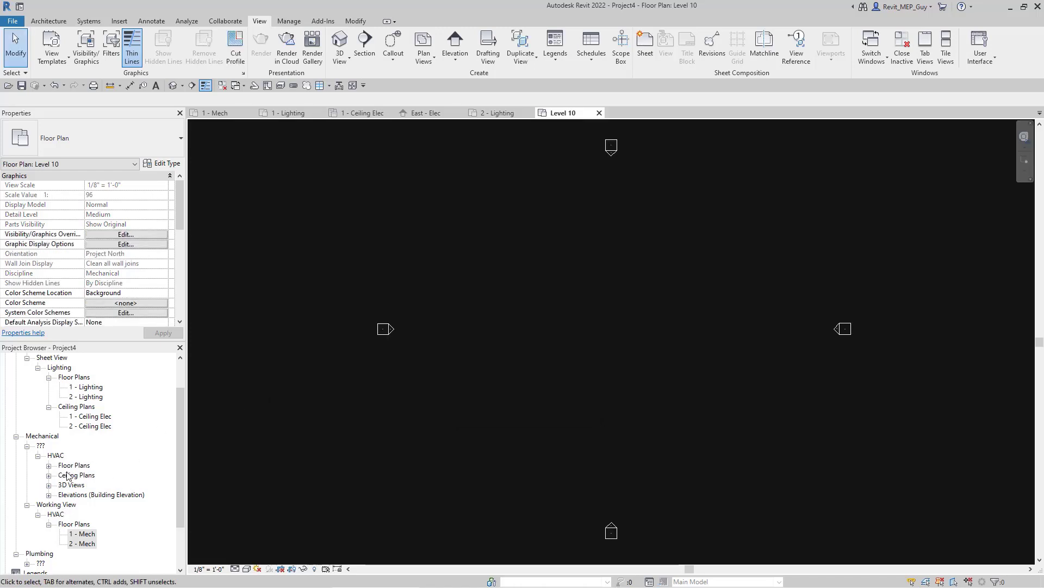
Examine the View Type and View Template properties of the new Level 10 floor plan
scroll(67, 483, down, 2)
click(27, 505)
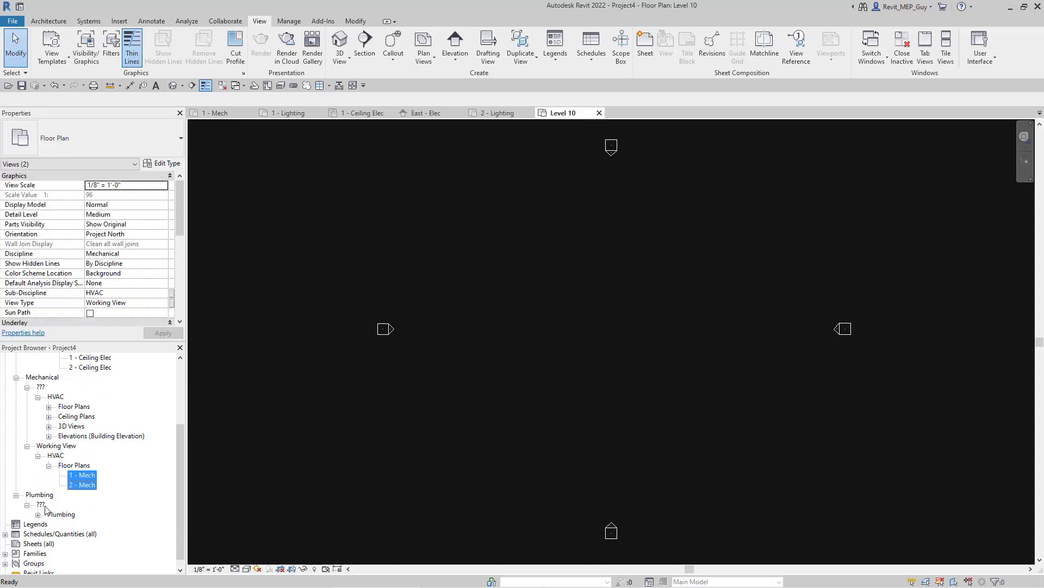
click(463, 348)
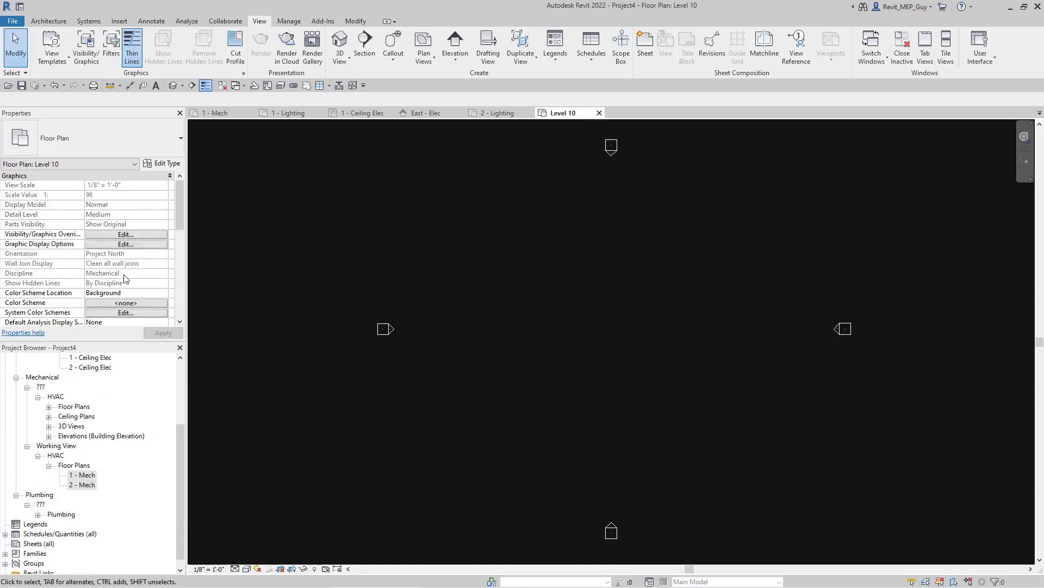
scroll(126, 267, down, 4)
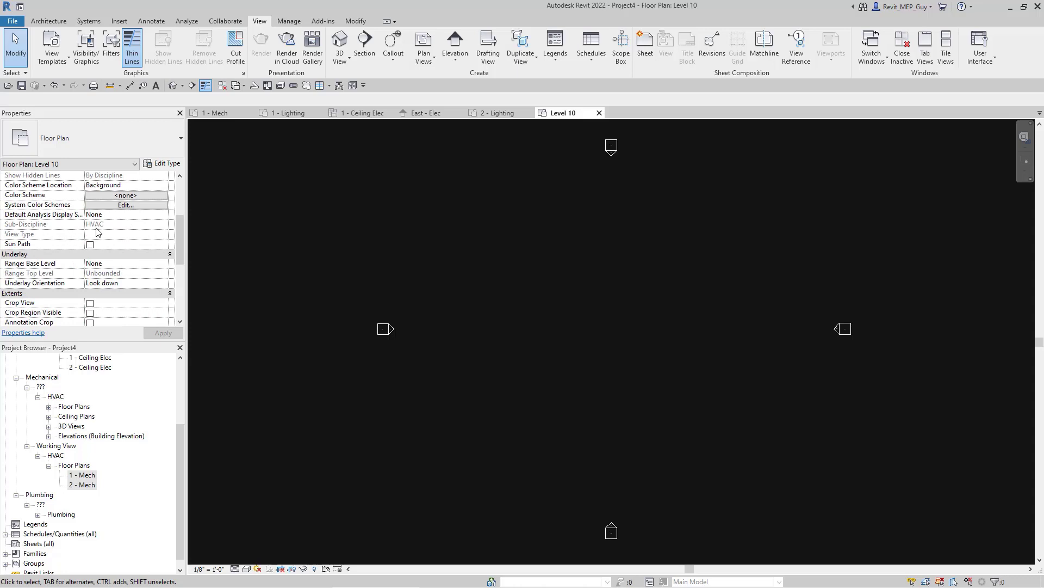
scroll(115, 234, down, 4)
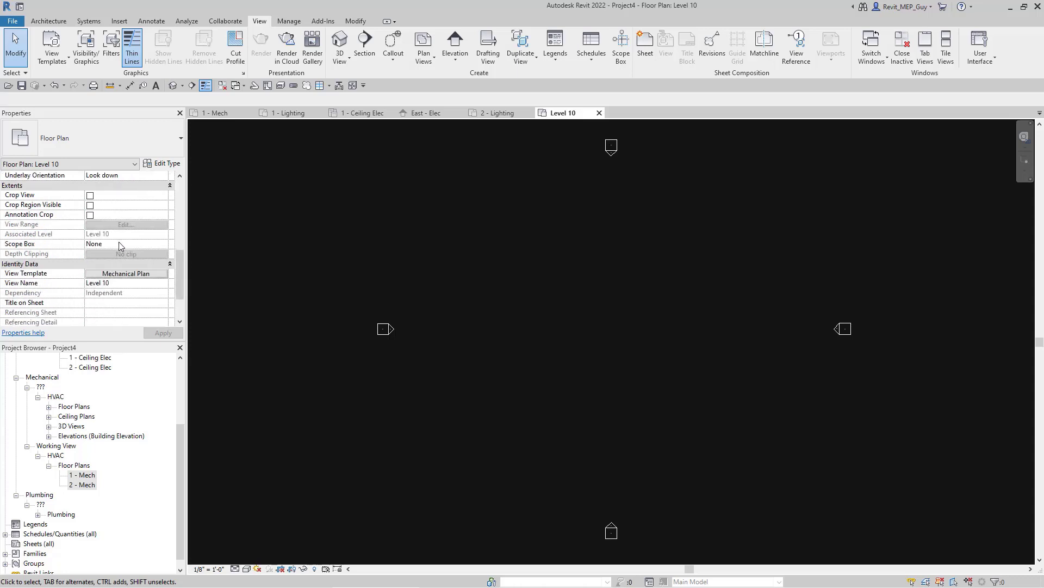
scroll(116, 294, up, 6)
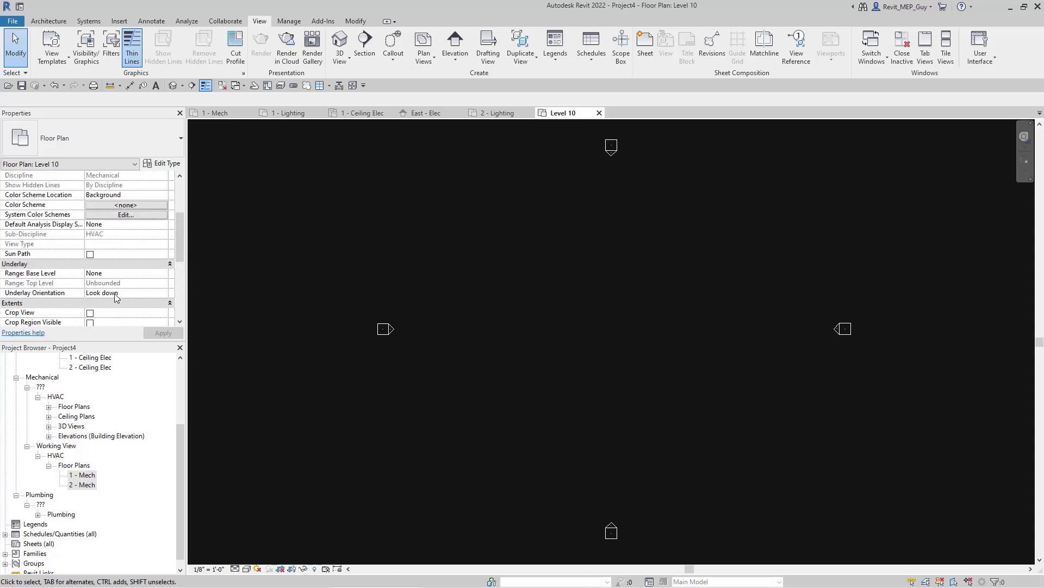
scroll(124, 242, down, 5)
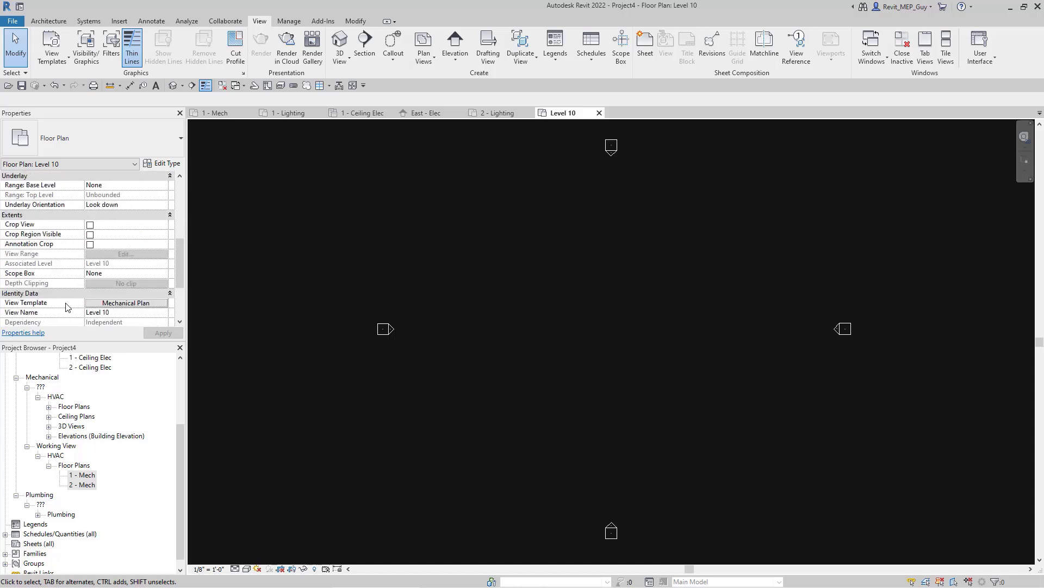
Review which properties the Level 10 floor plan's Mechanical Plan view template controls, including Sub-Discipline and View Type, leaving it unchanged
click(135, 303)
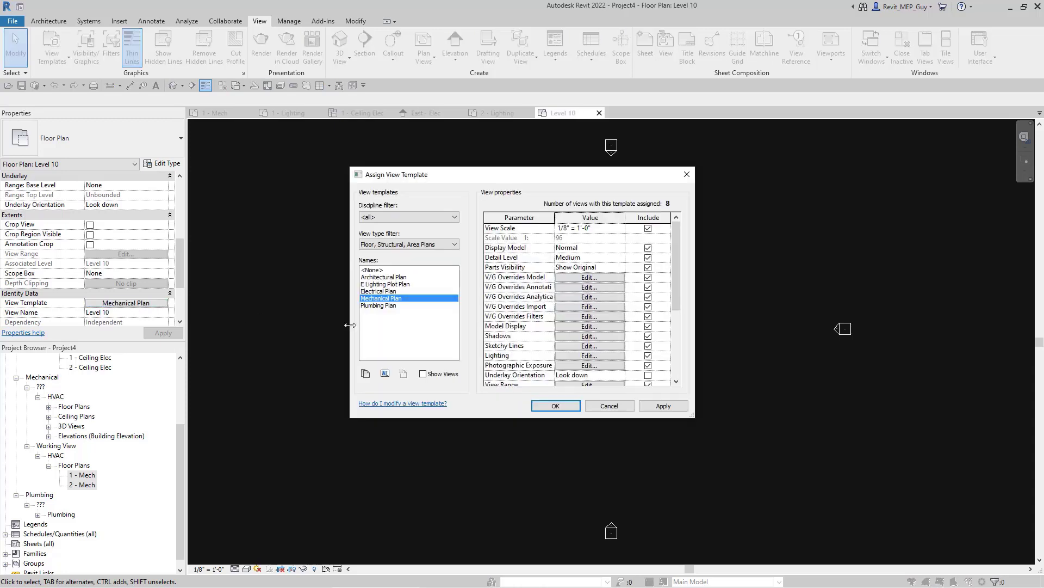
scroll(635, 278, down, 1)
scroll(634, 277, down, 3)
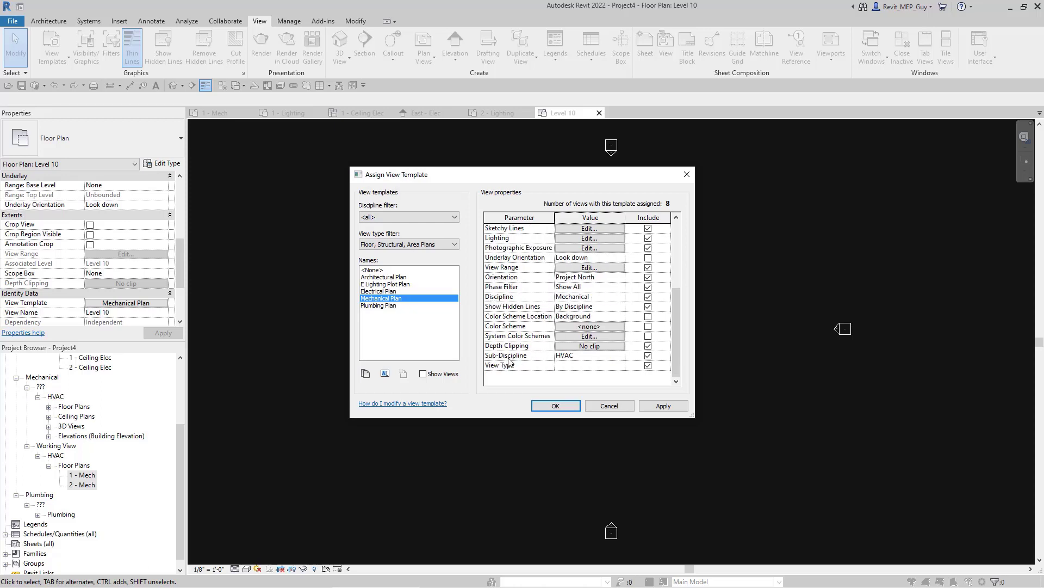
click(610, 406)
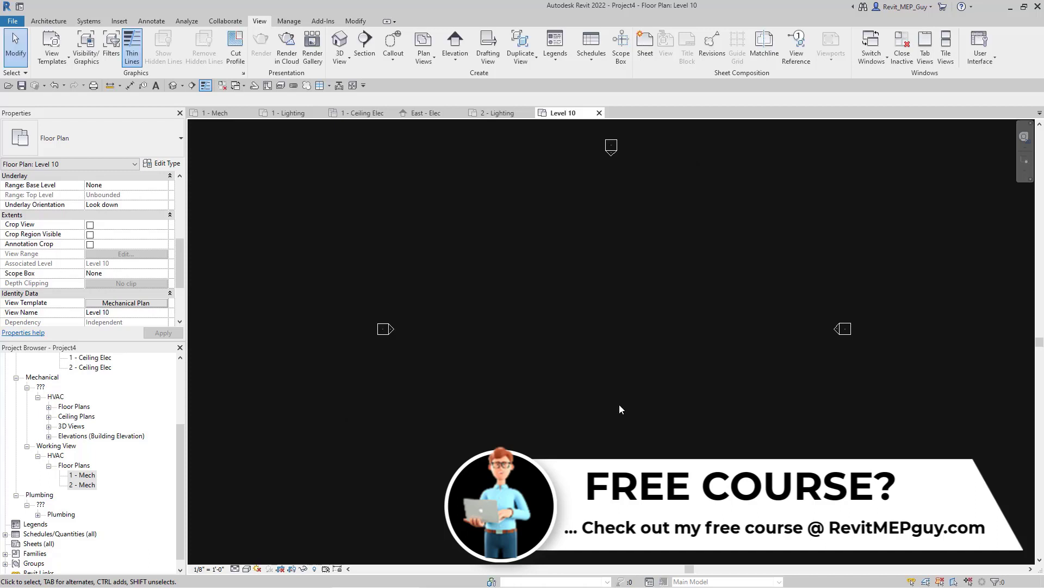
Undo the creation of the Level 3 to Level 10 floor plans and set the Floor Plan type's view template for new views to <None>
click(63, 85)
click(32, 187)
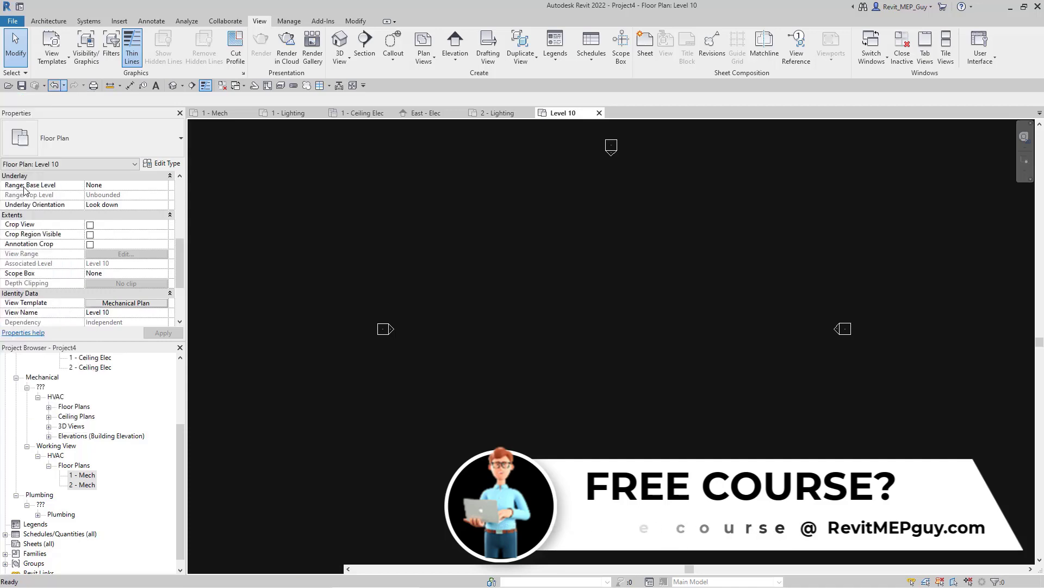
click(427, 50)
click(384, 79)
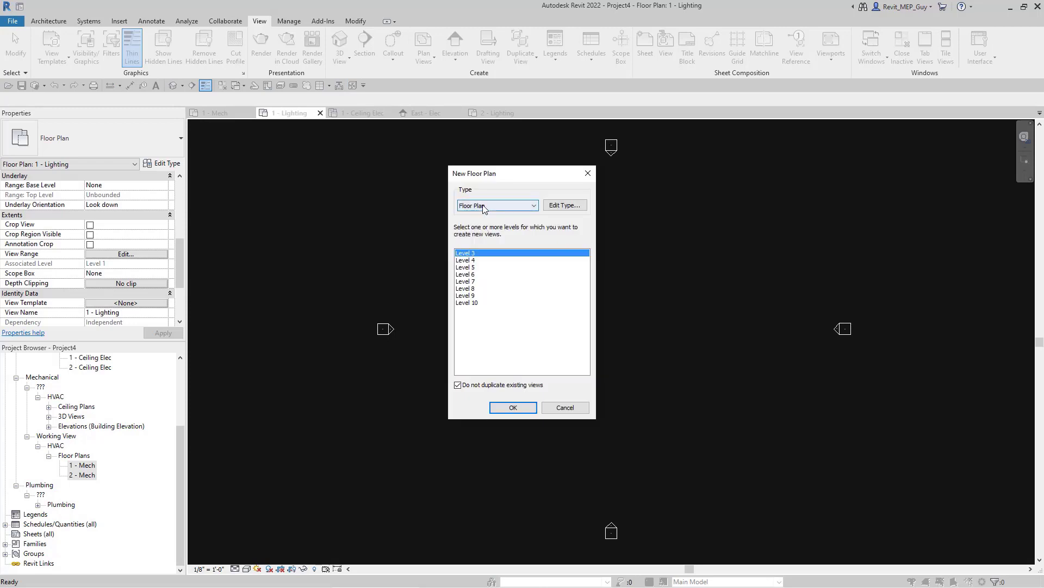
click(565, 205)
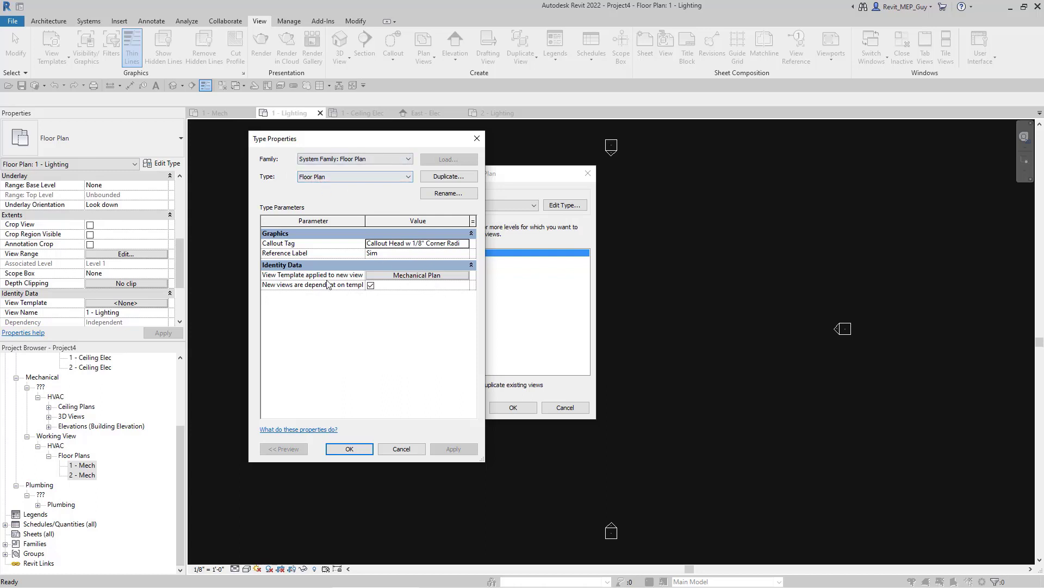
click(428, 276)
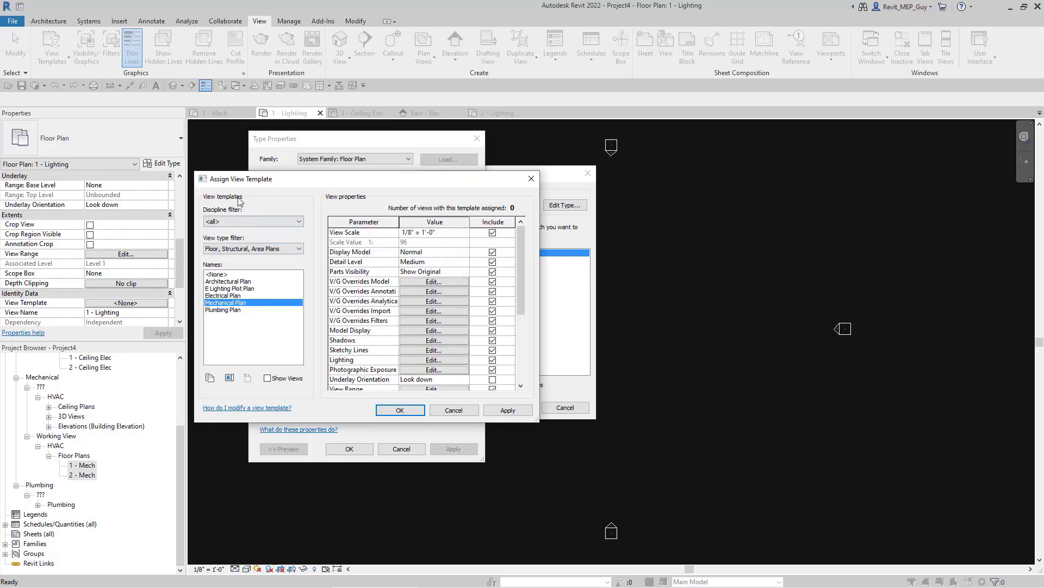
click(221, 274)
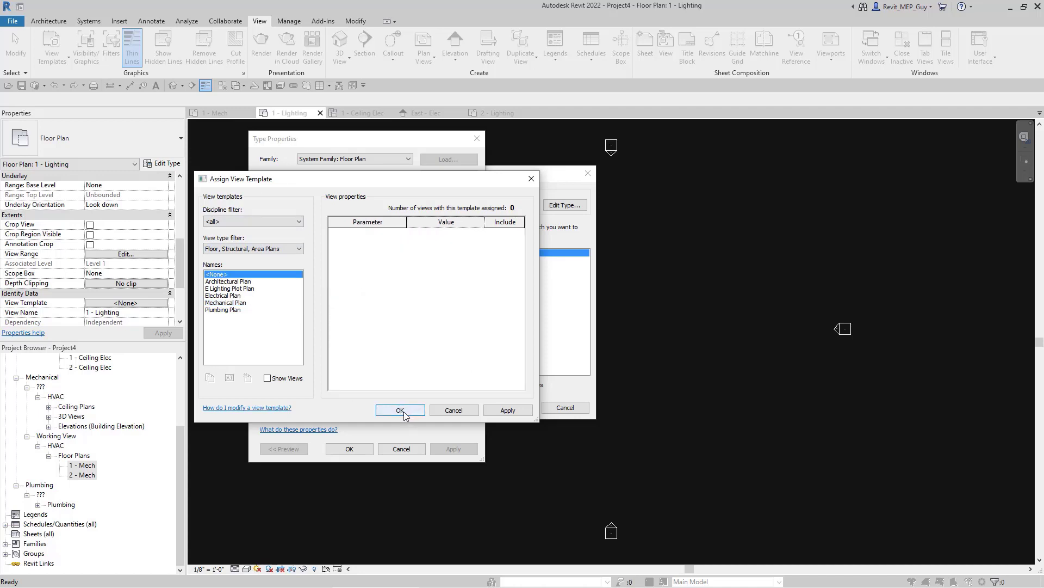
click(401, 411)
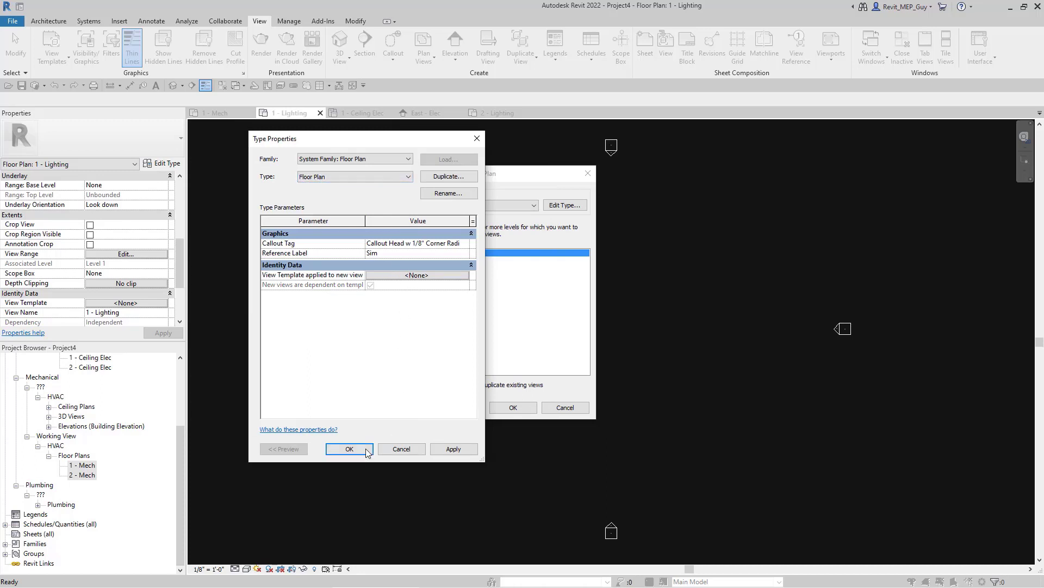
click(349, 449)
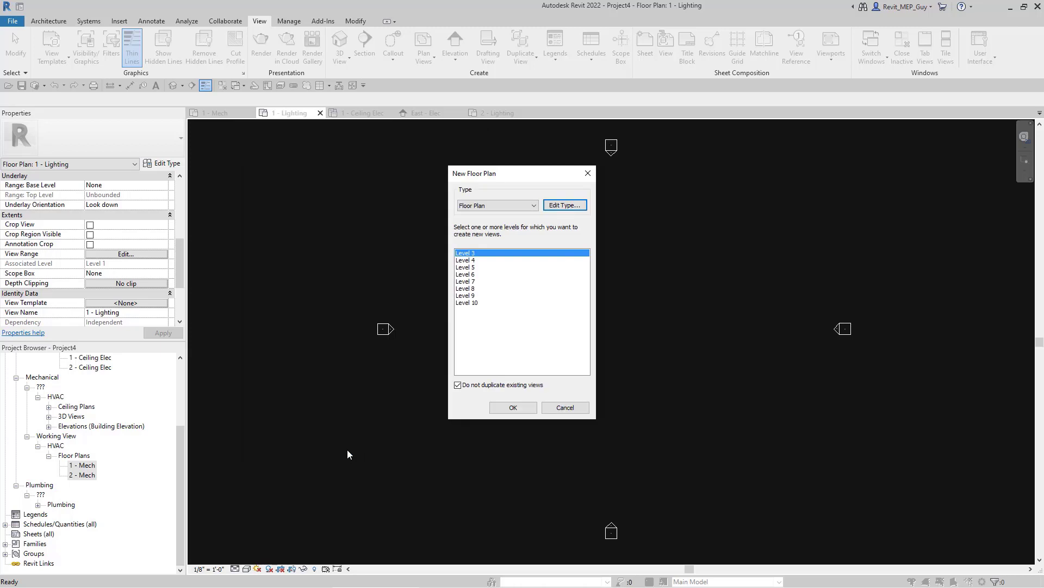
Create floor plan views for Level 3 through Level 10 and check the Discipline, Sub-Discipline and View Type of Level 10
shift+click(480, 303)
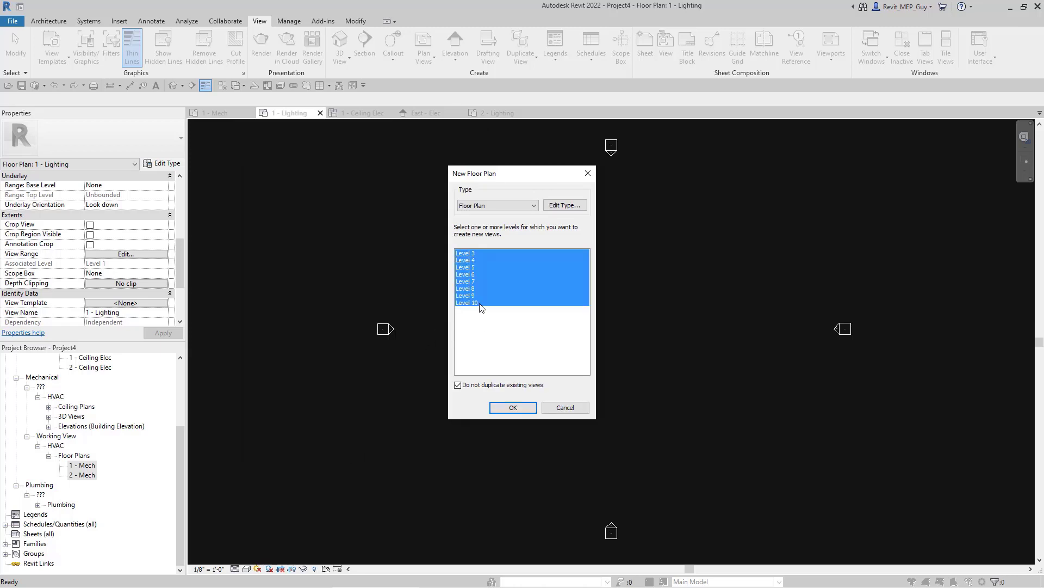
click(521, 407)
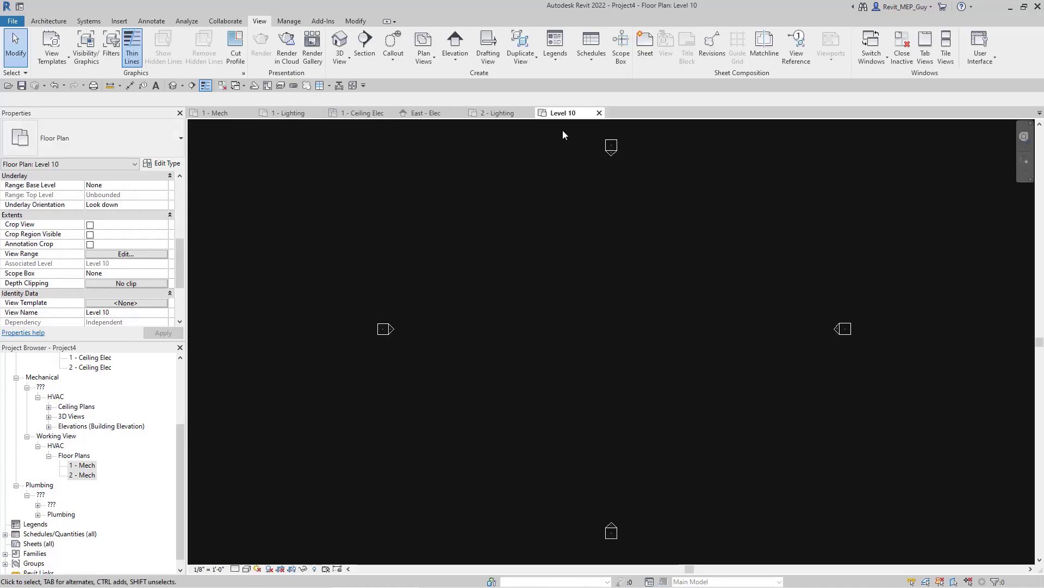
scroll(130, 283, up, 5)
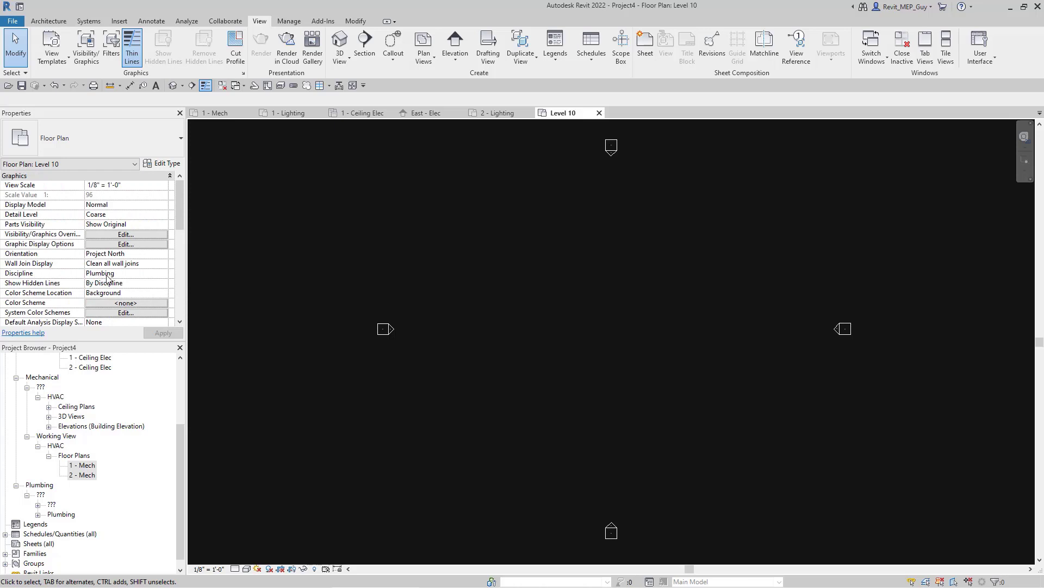
scroll(140, 245, down, 3)
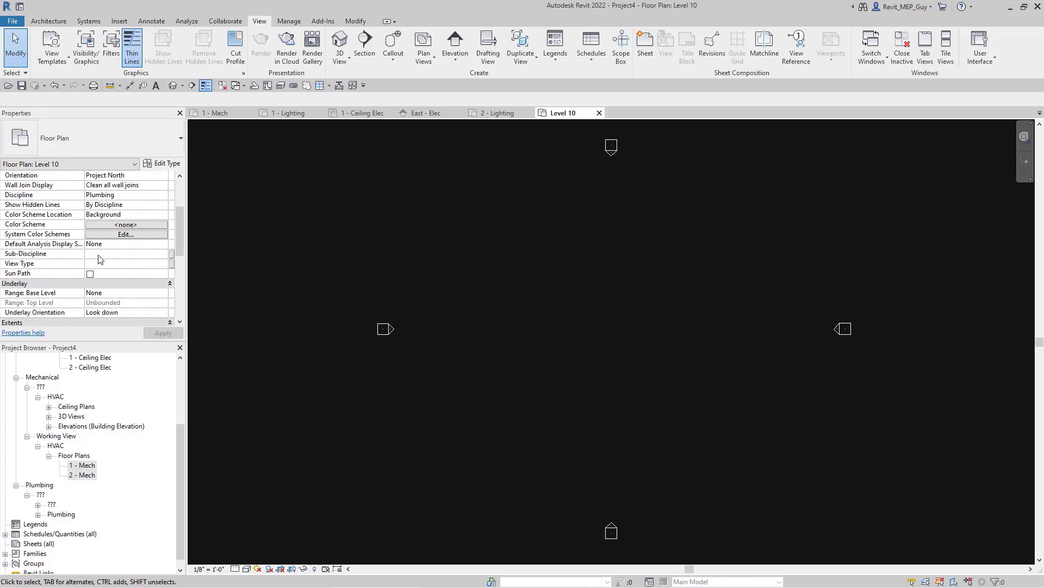
Set the Discipline of the Level 3 through Level 10 floor plans under Plumbing to Mechanical
drag(178, 444, 175, 484)
click(37, 495)
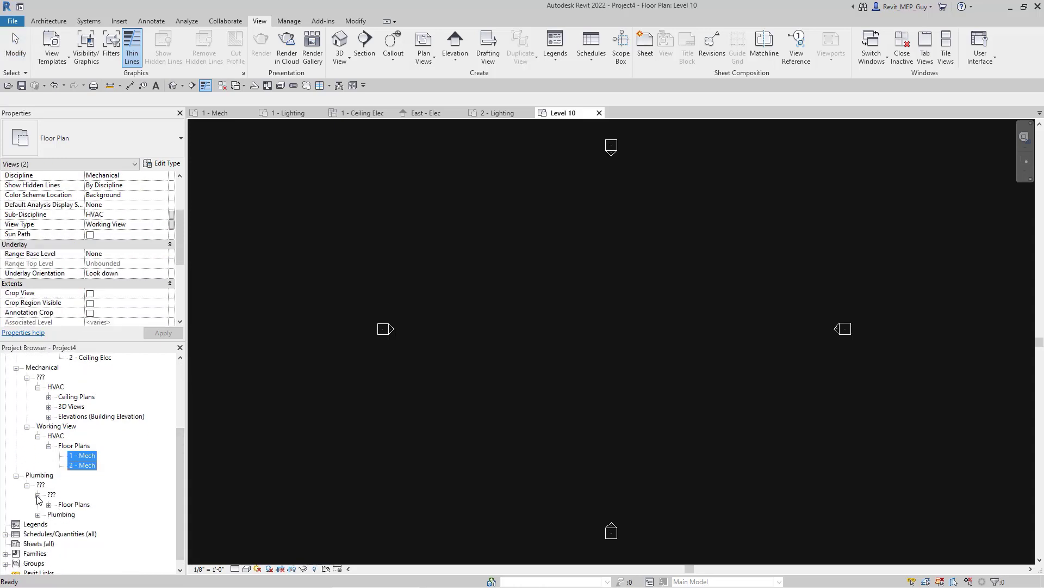
click(49, 505)
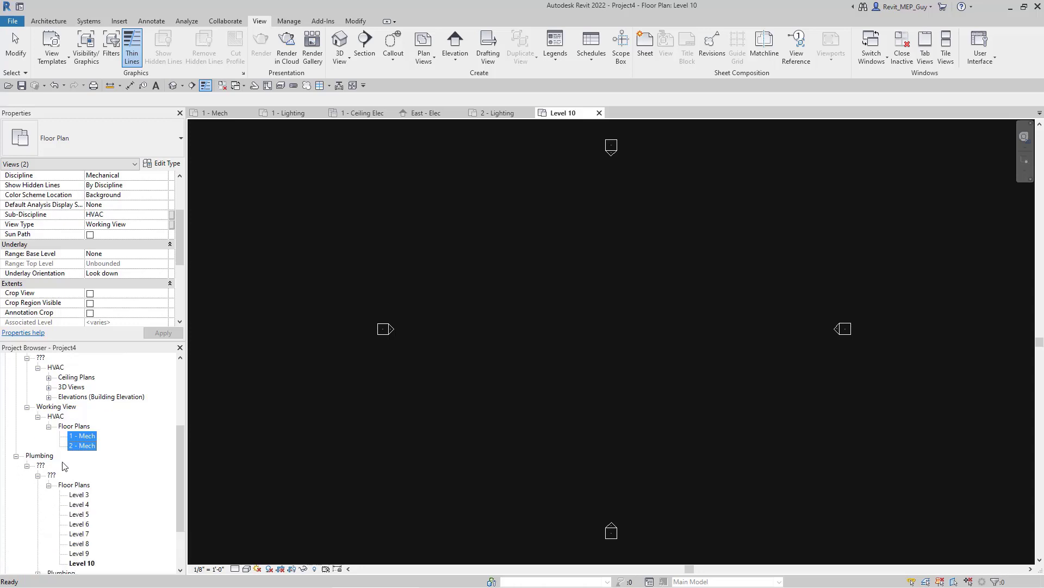
click(81, 494)
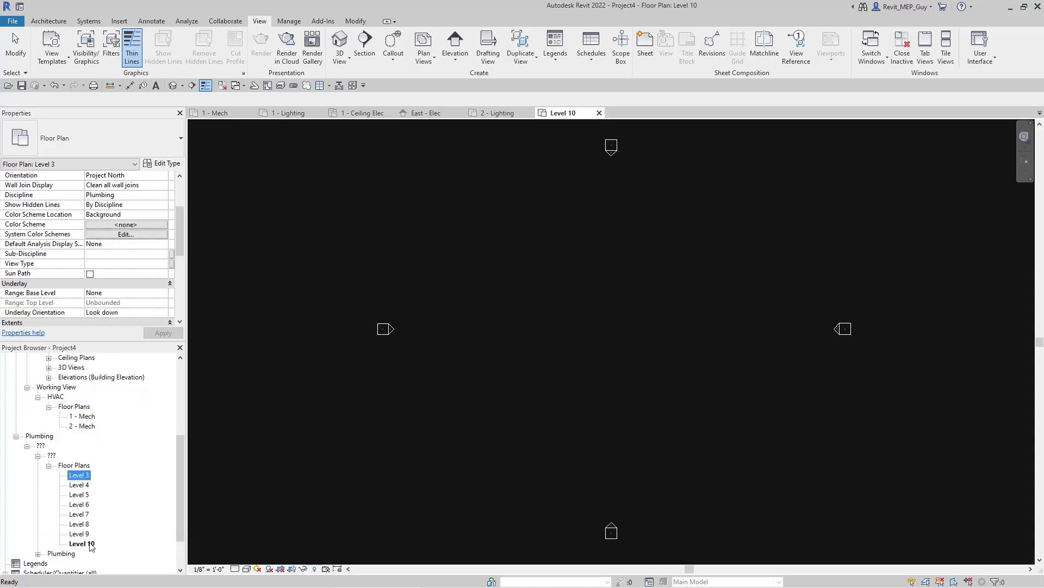
shift+click(91, 544)
scroll(136, 255, up, 3)
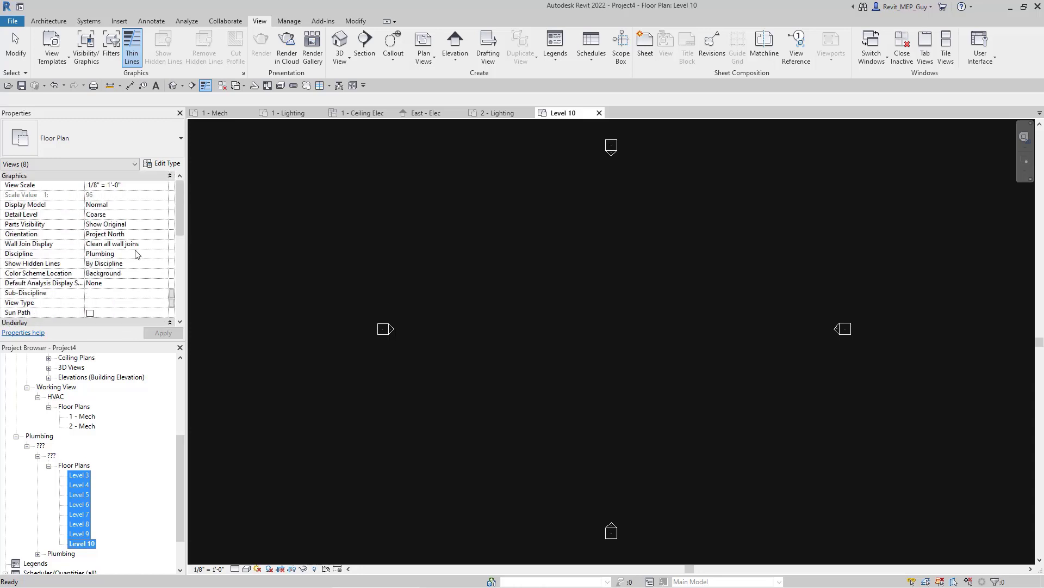
click(136, 254)
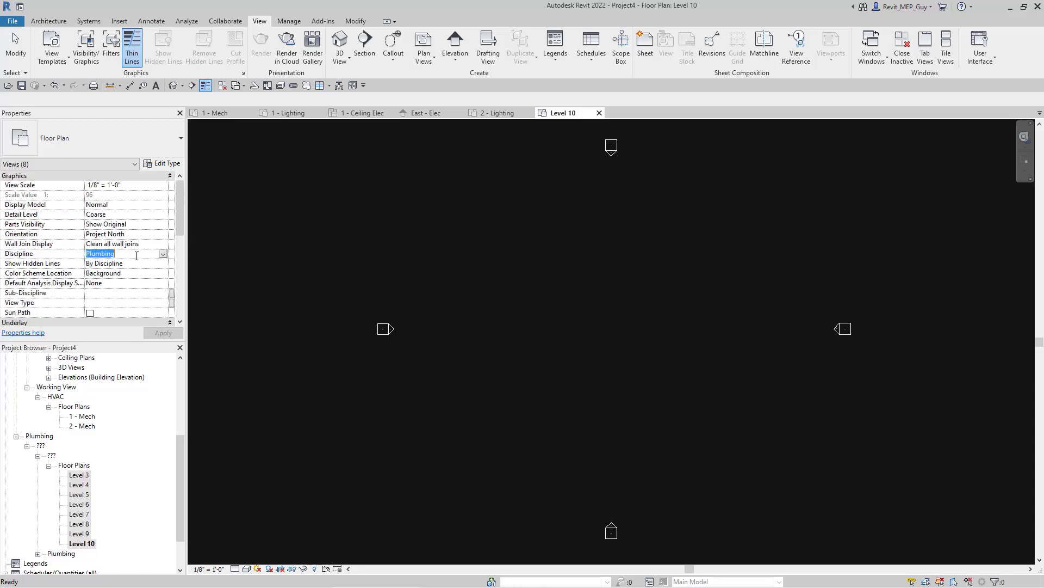
click(164, 255)
click(109, 280)
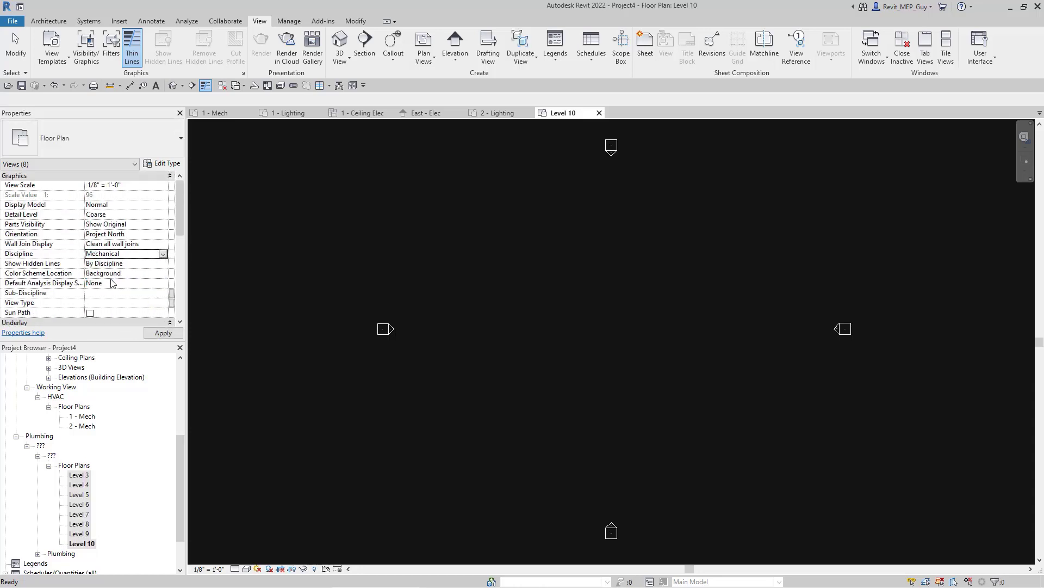
Set the Sub-Discipline of the selected Level 3 to Level 10 floor plans to HVAC and their View Type to Working View, and apply
click(151, 294)
click(163, 294)
click(99, 303)
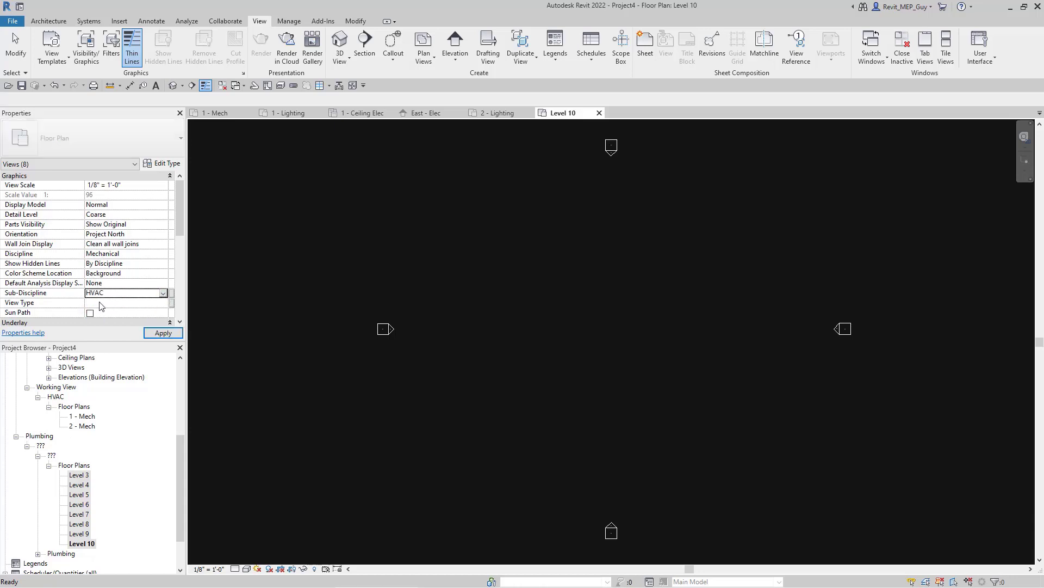
click(102, 303)
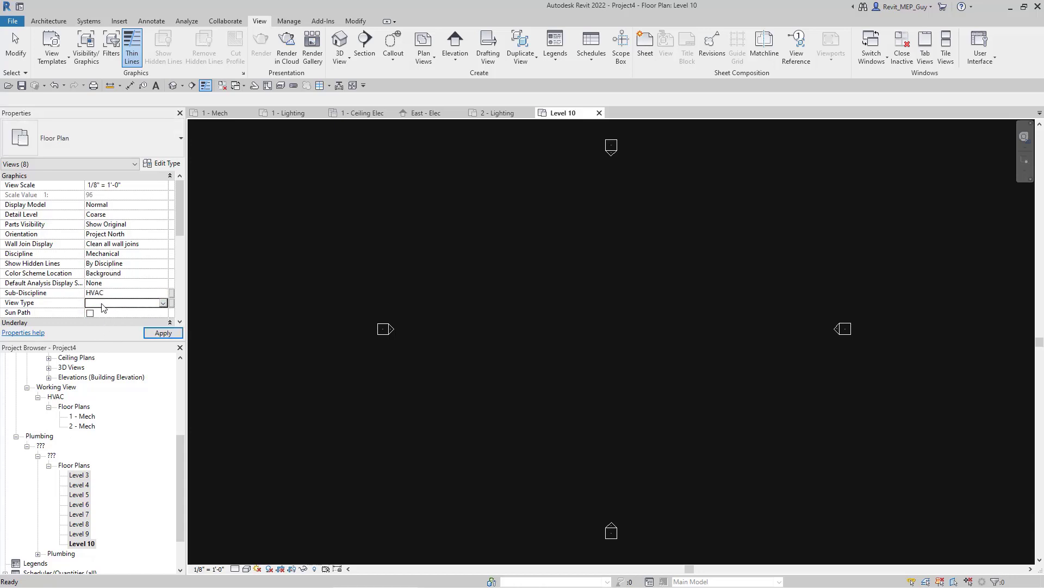
click(163, 303)
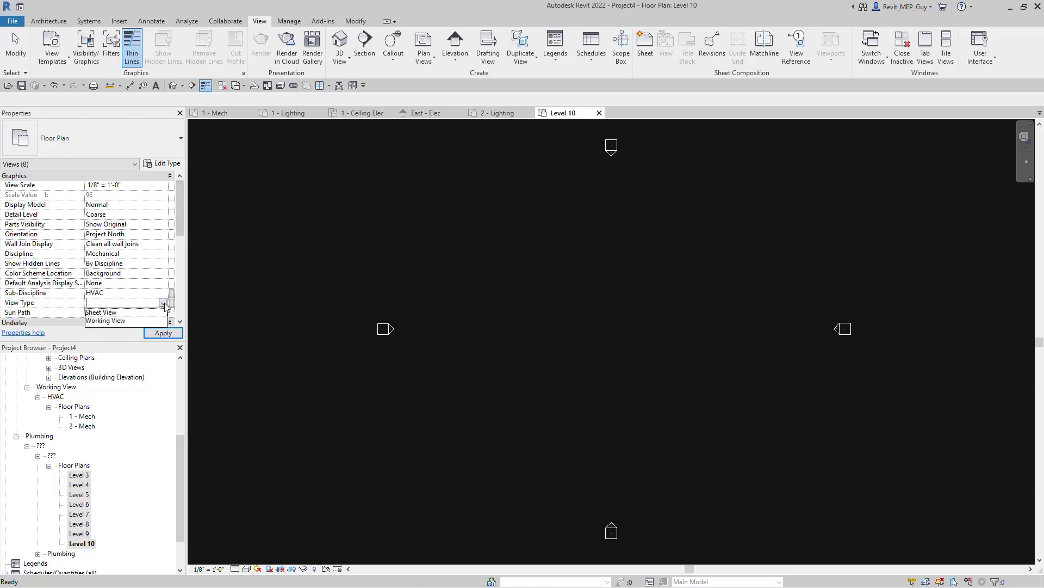
click(108, 321)
click(163, 333)
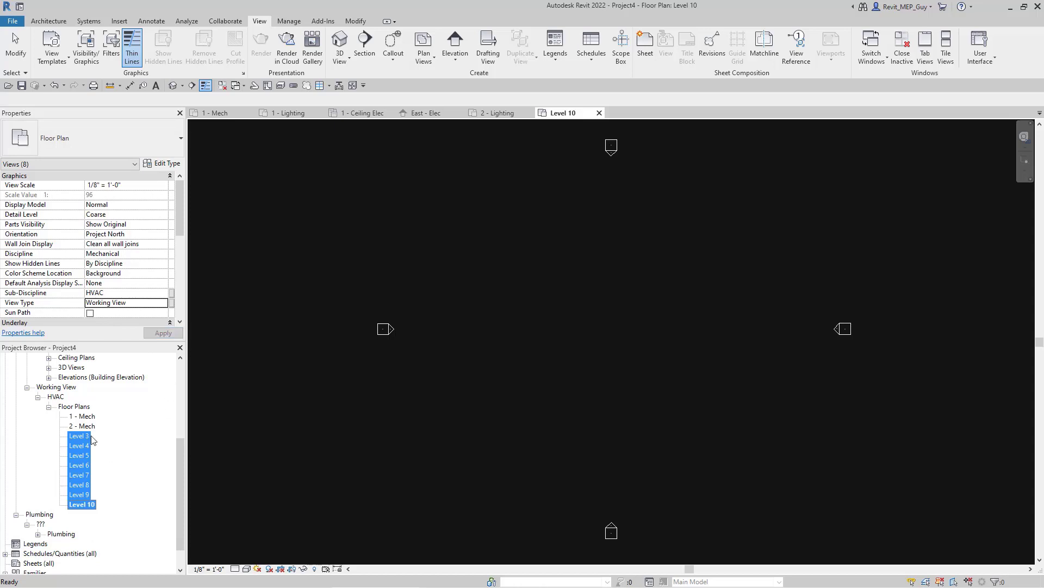
Select the 1 - Mech floor plan among the mechanical HVAC working views
click(87, 417)
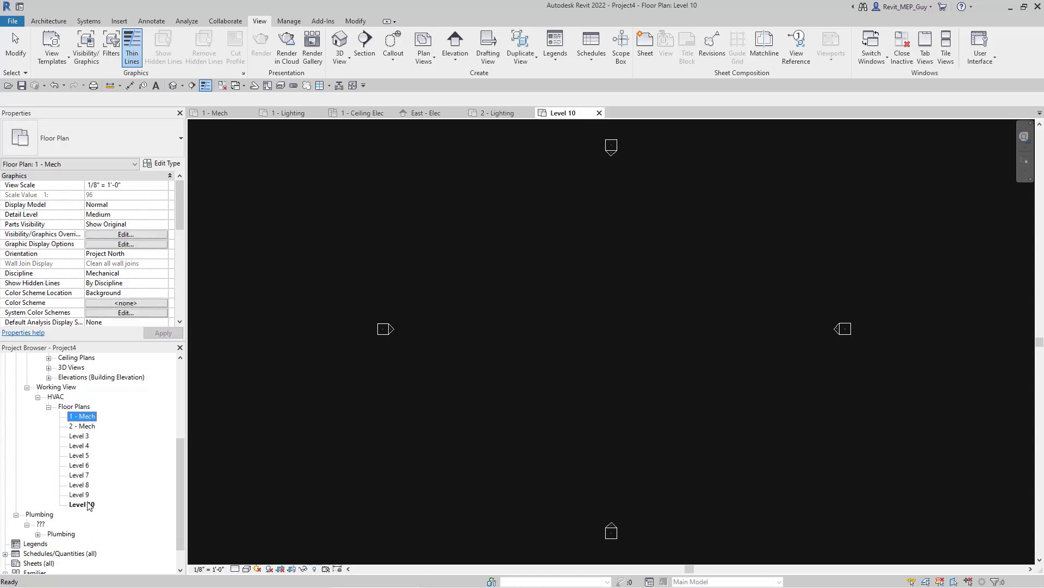